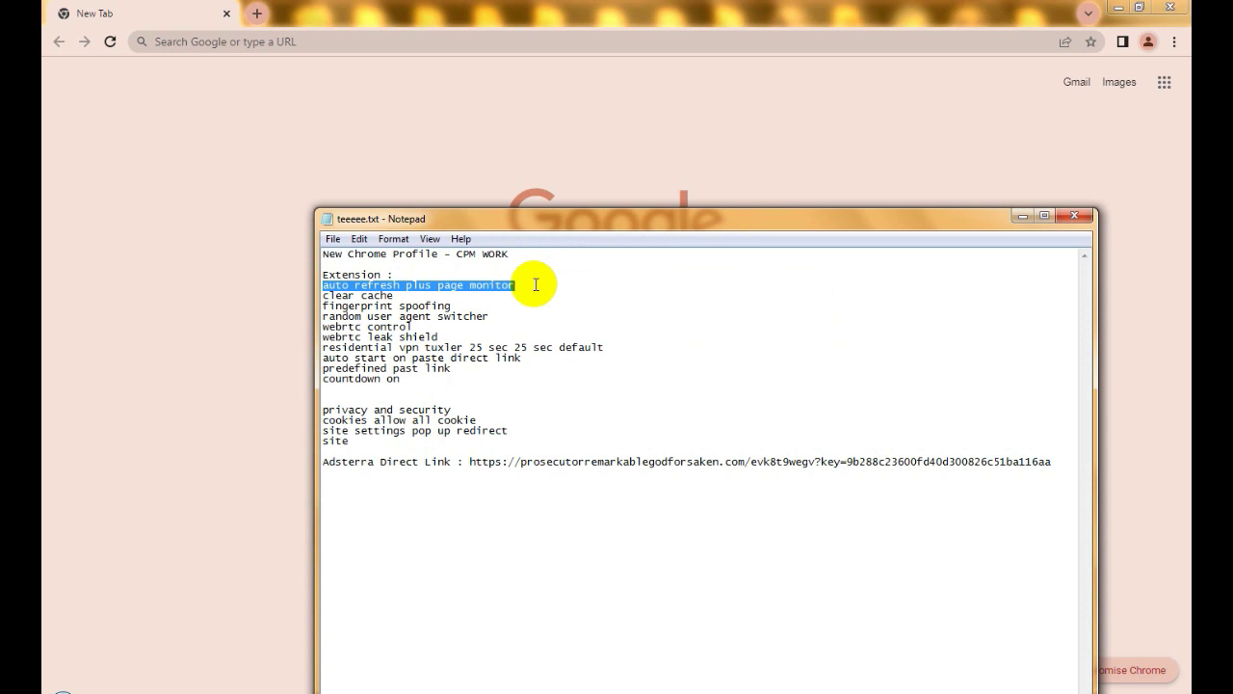
- Open Chrome's Extensions page, which lists only Google Docs Offline
click(799, 353)
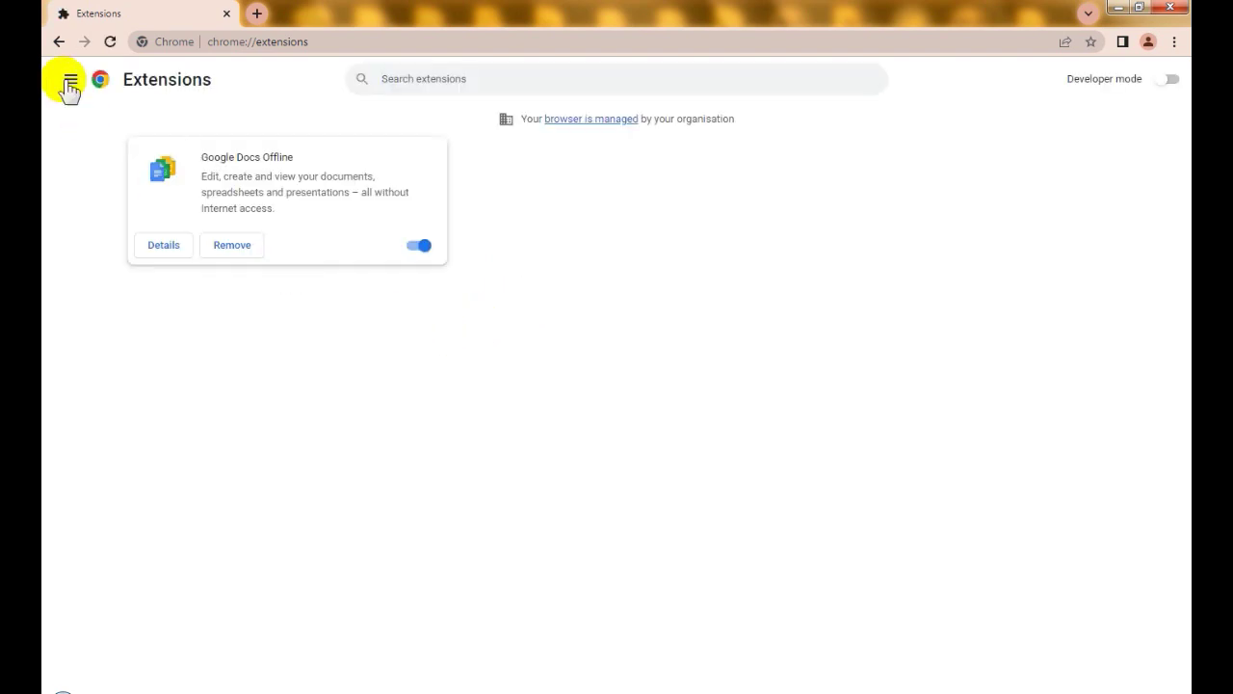
- Open the Chrome Web Store from the Extensions menu and paste the extension name into its search
click(70, 84)
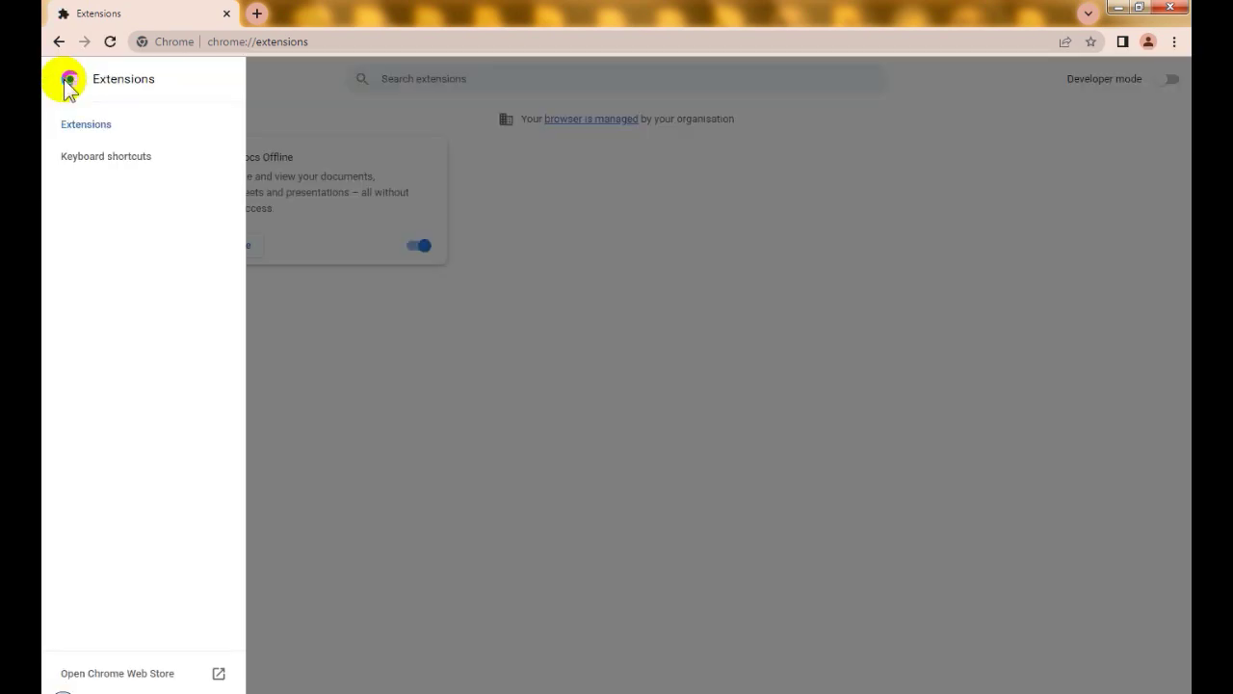
click(130, 674)
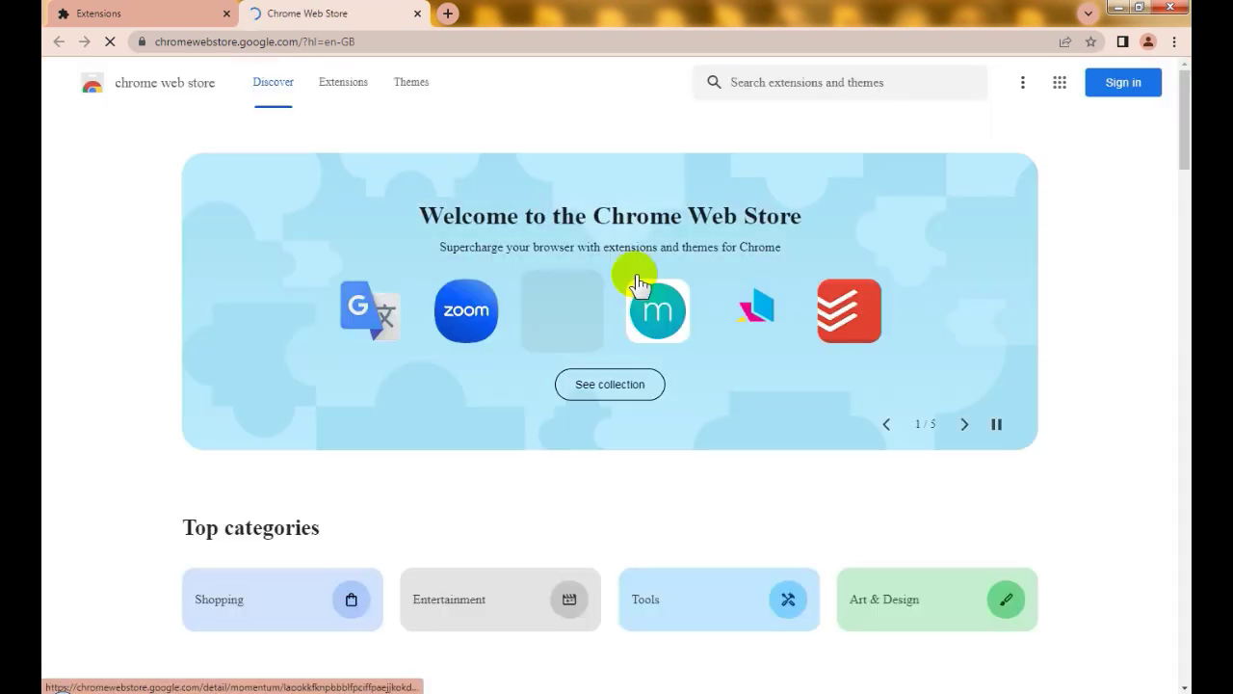
click(770, 82)
text(auto refresh plus page monitor)
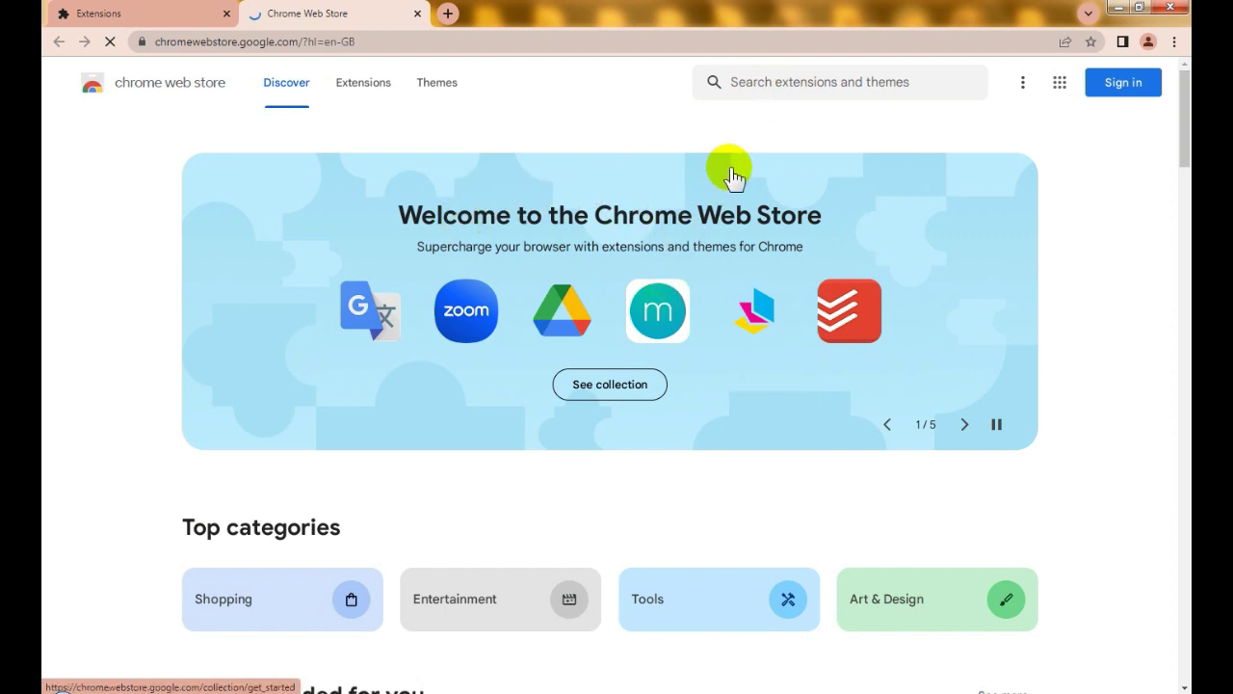
scroll(665, 337, down, 4)
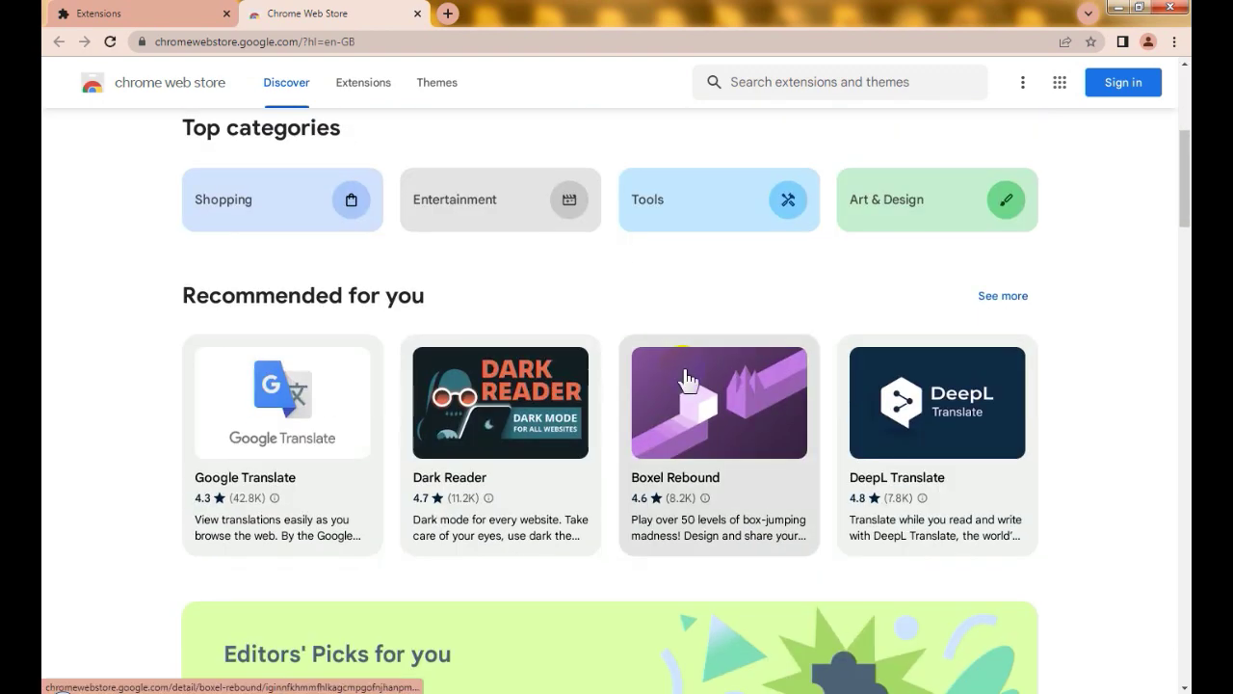
scroll(686, 379, down, 5)
scroll(686, 378, down, 2)
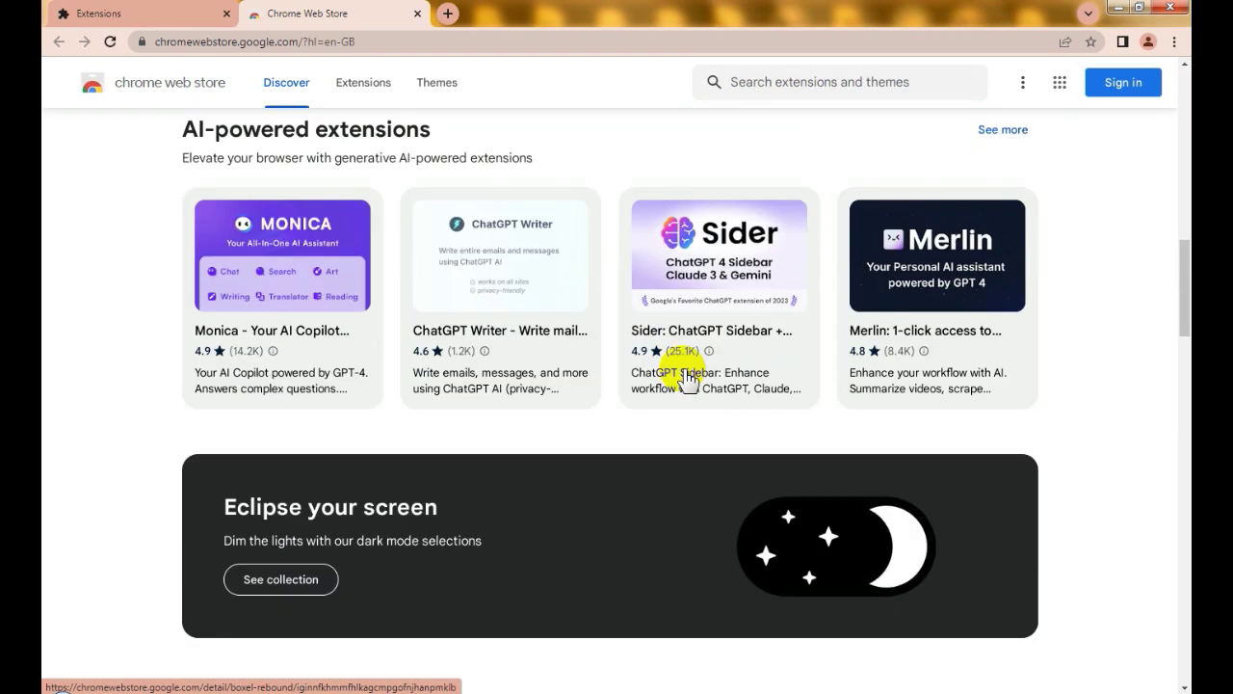
scroll(686, 378, up, 6)
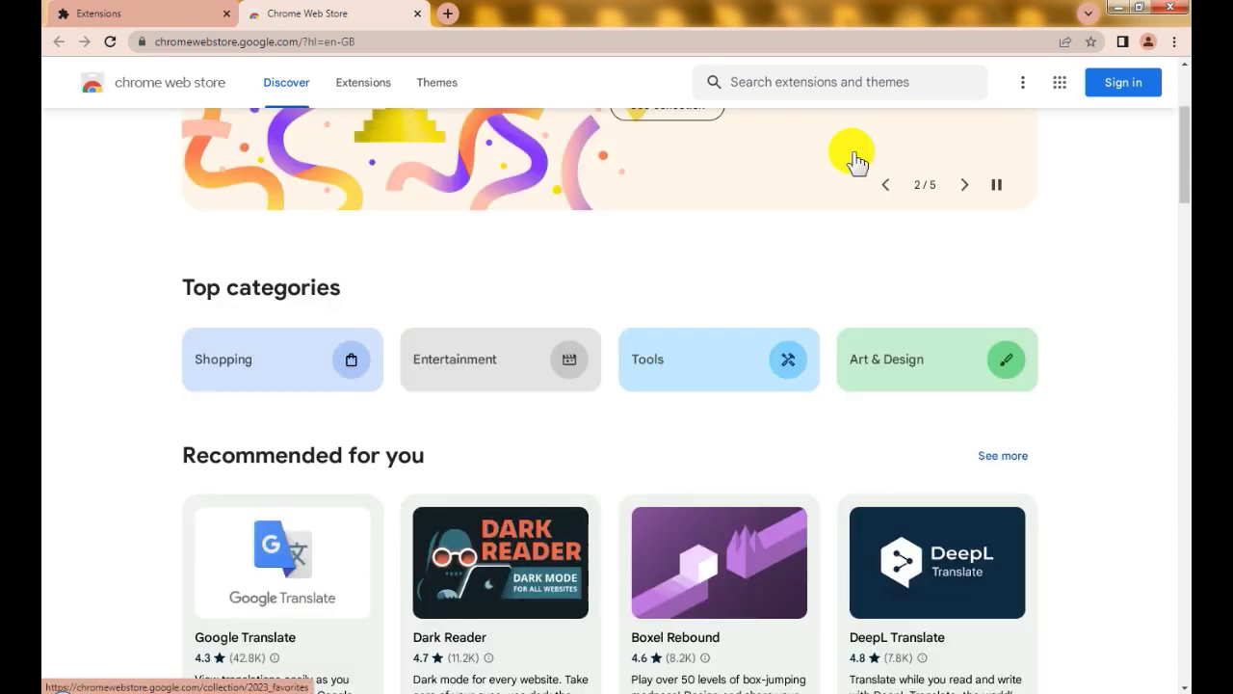
- Search the store's Extensions category for 'auto refresh plus page monitor' and open the first result
click(917, 85)
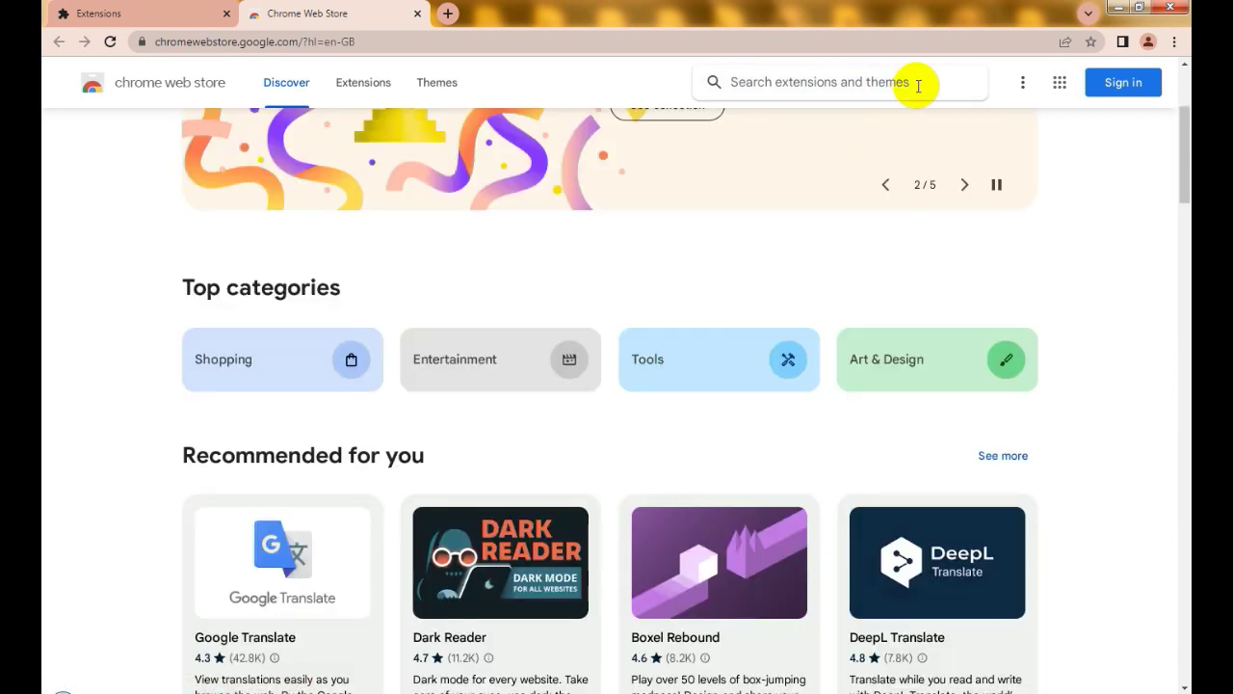
scroll(892, 225, up, 3)
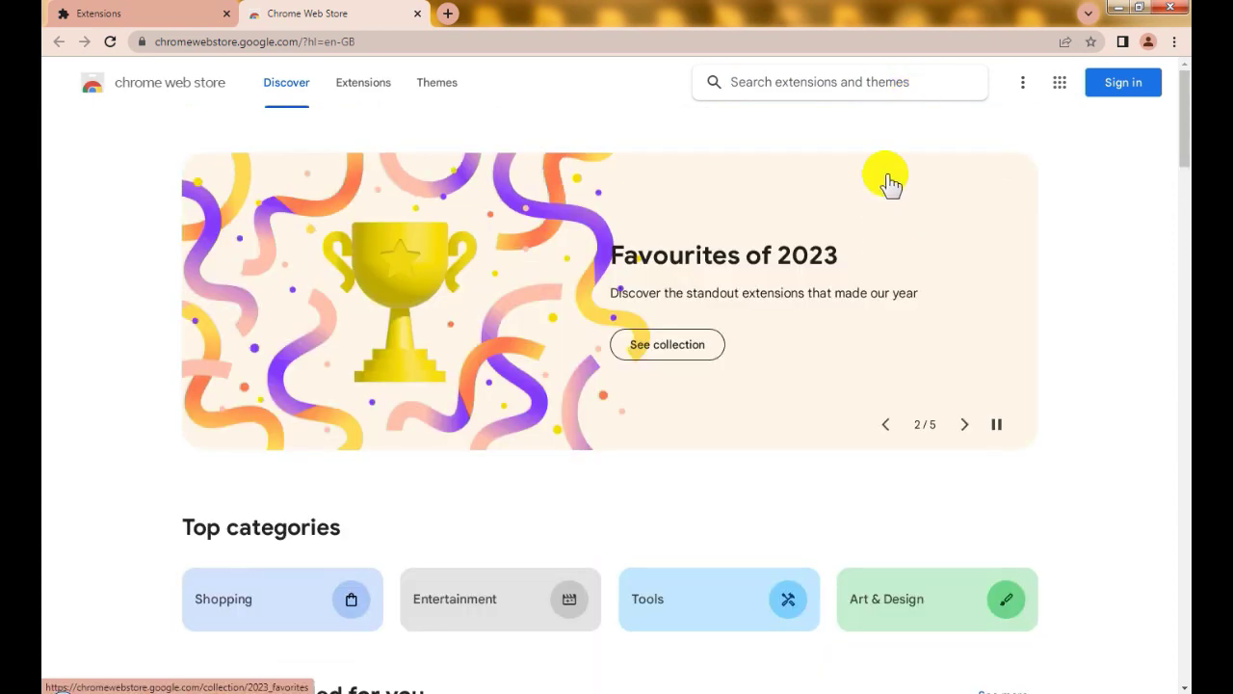
click(367, 88)
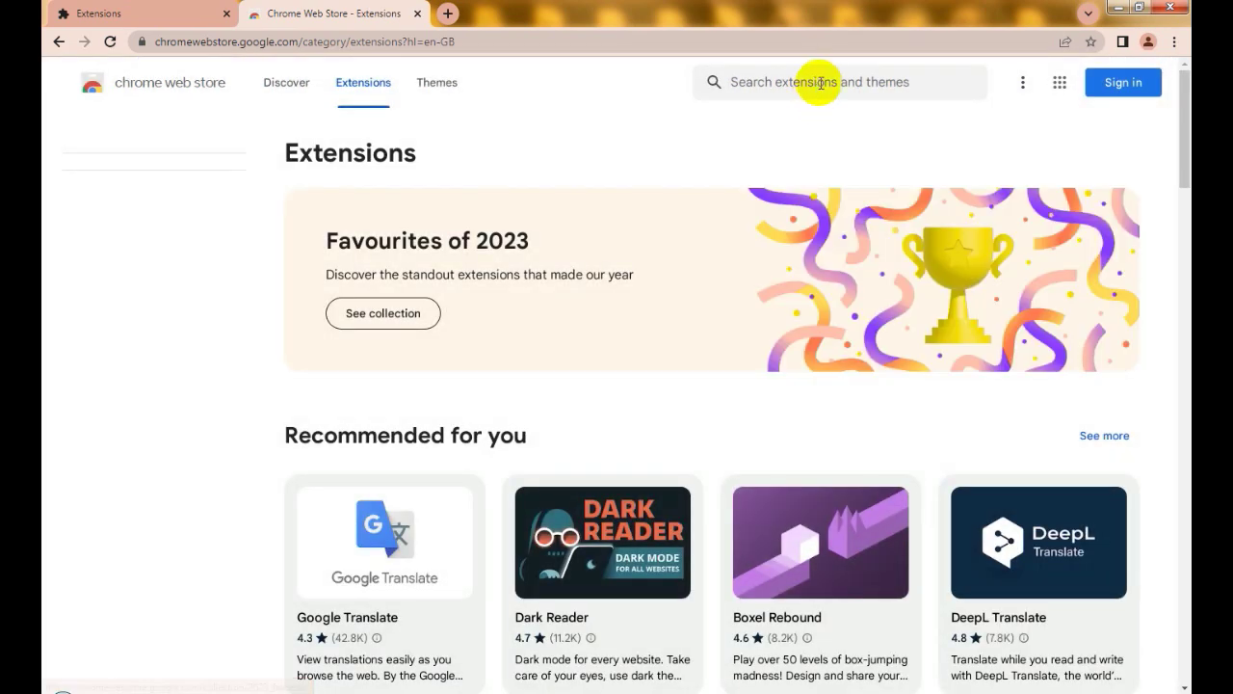
click(822, 81)
text(auto refresh plus page monitor)
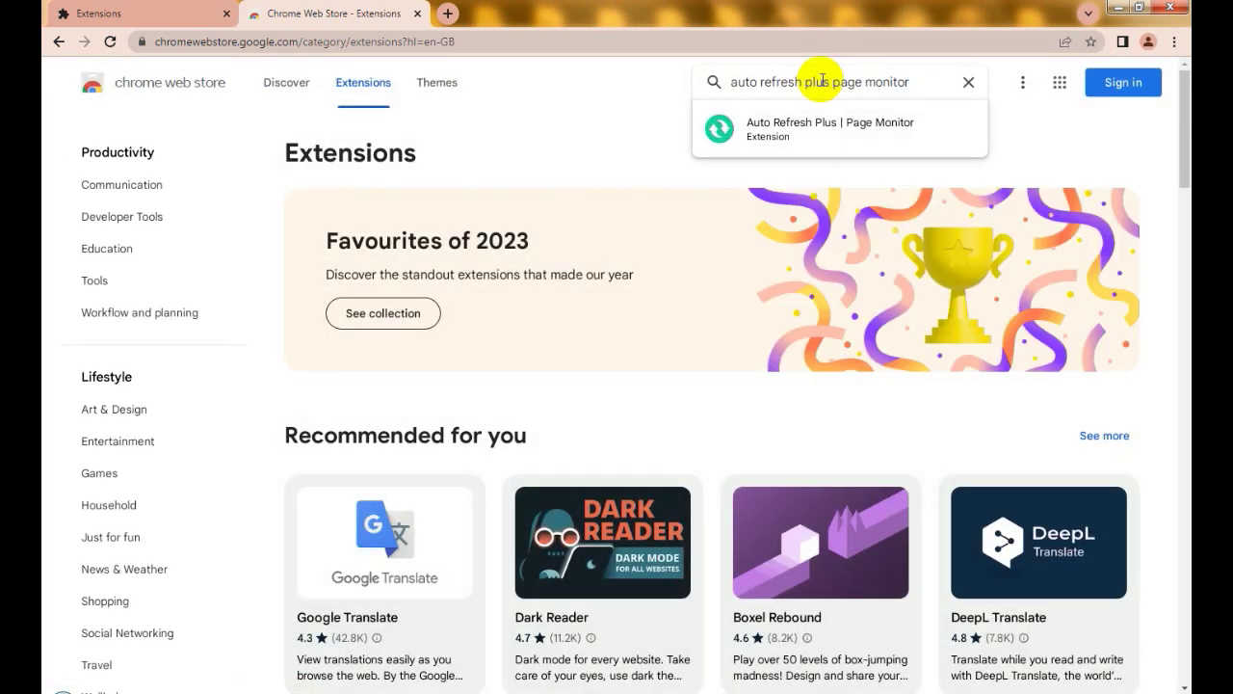
key(Return)
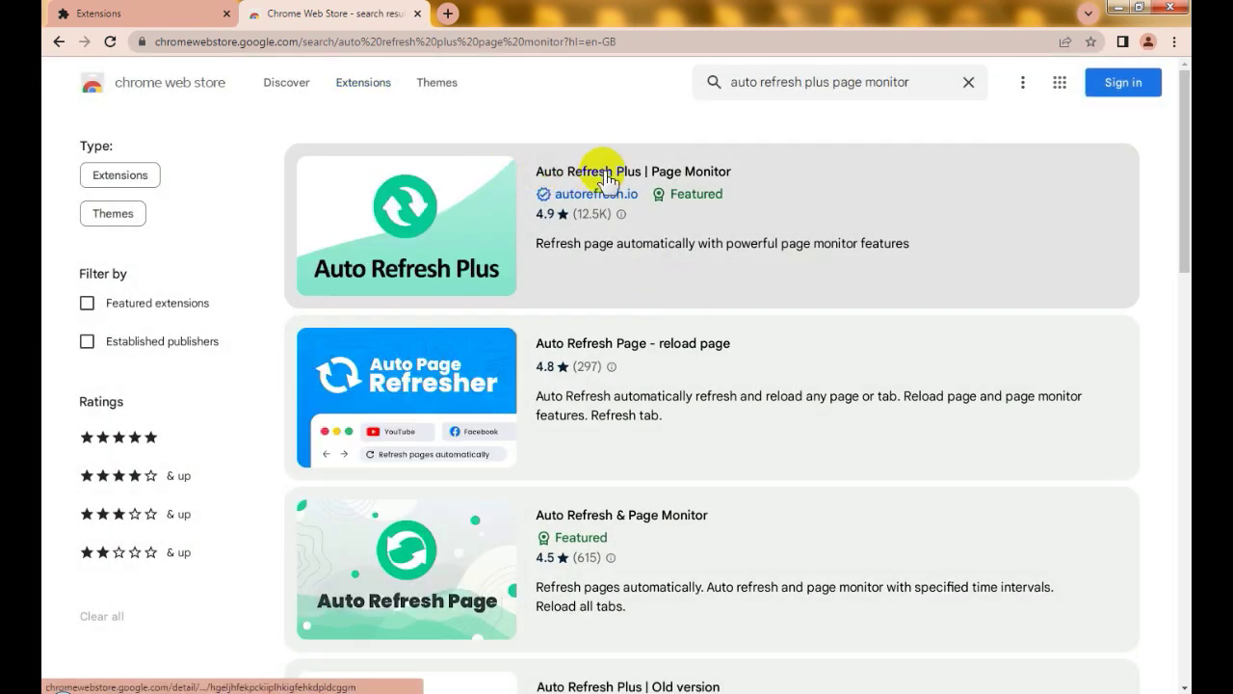
click(627, 175)
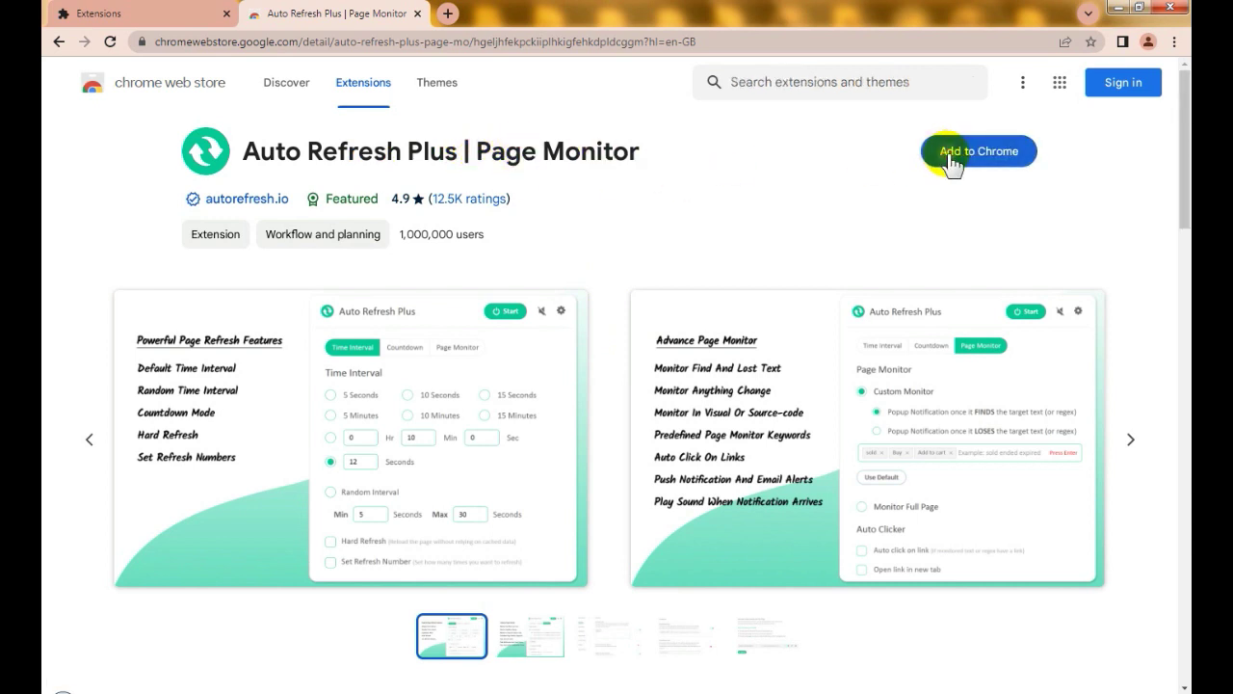
- Add Auto Refresh Plus | Page Monitor to Chrome and confirm Add extension
click(952, 162)
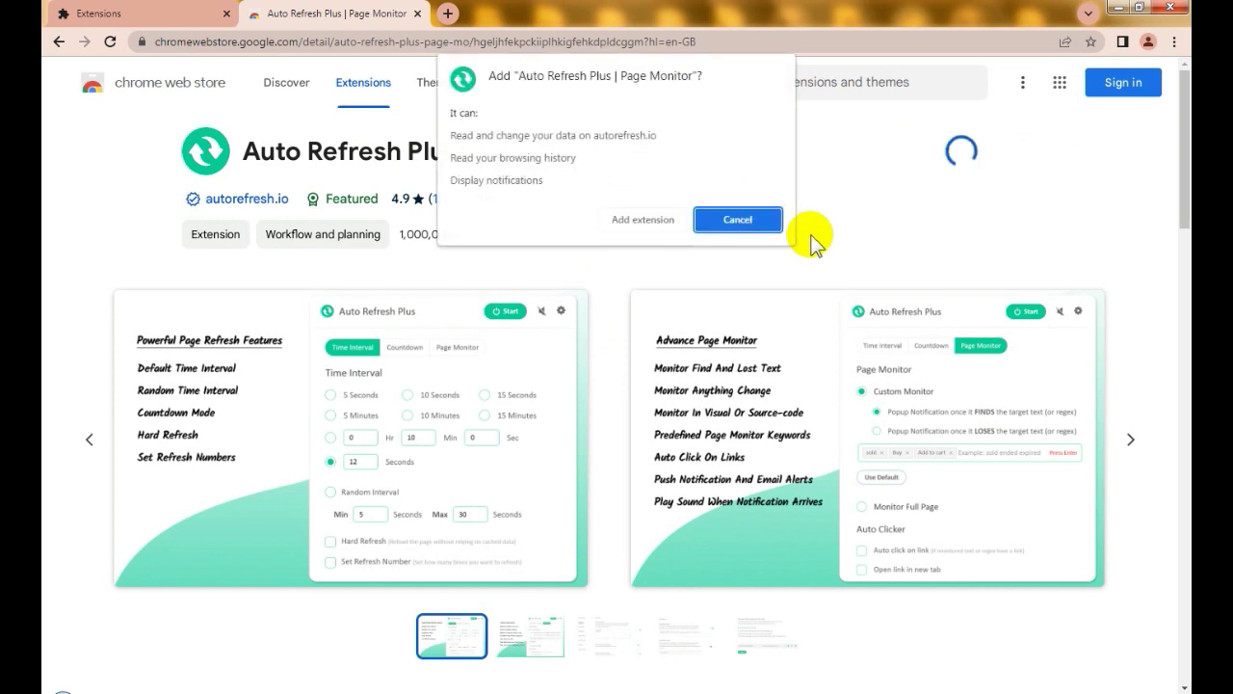
click(643, 220)
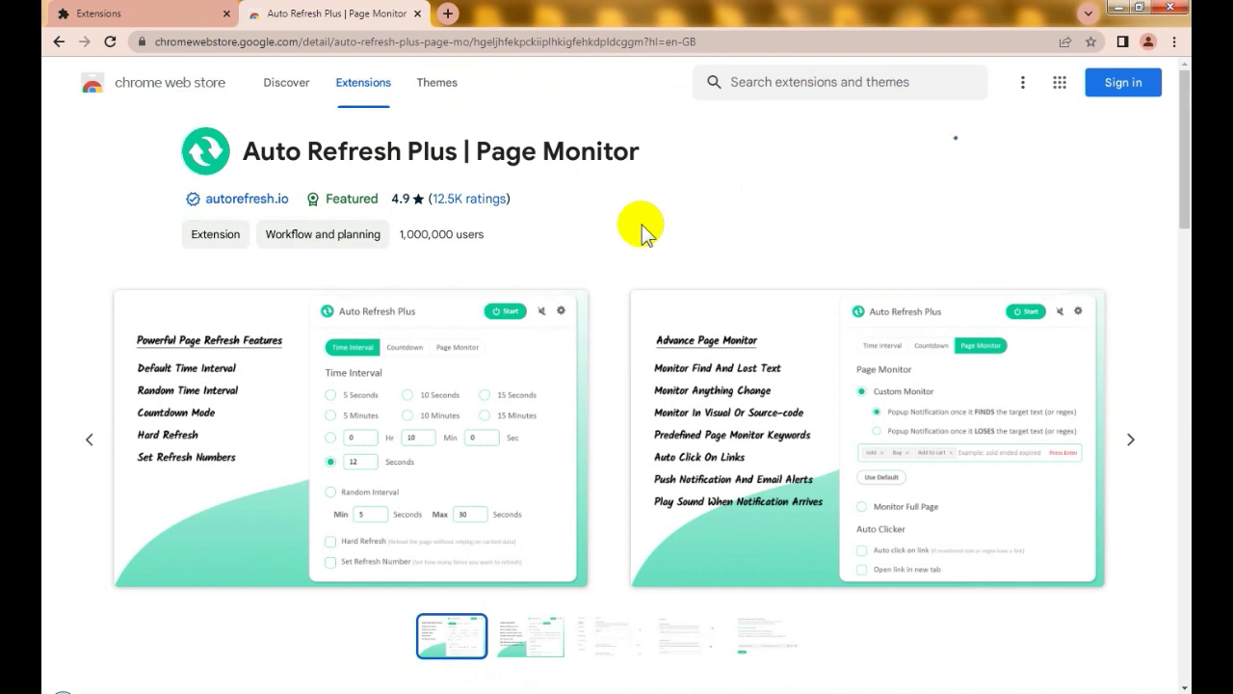
scroll(636, 318, down, 4)
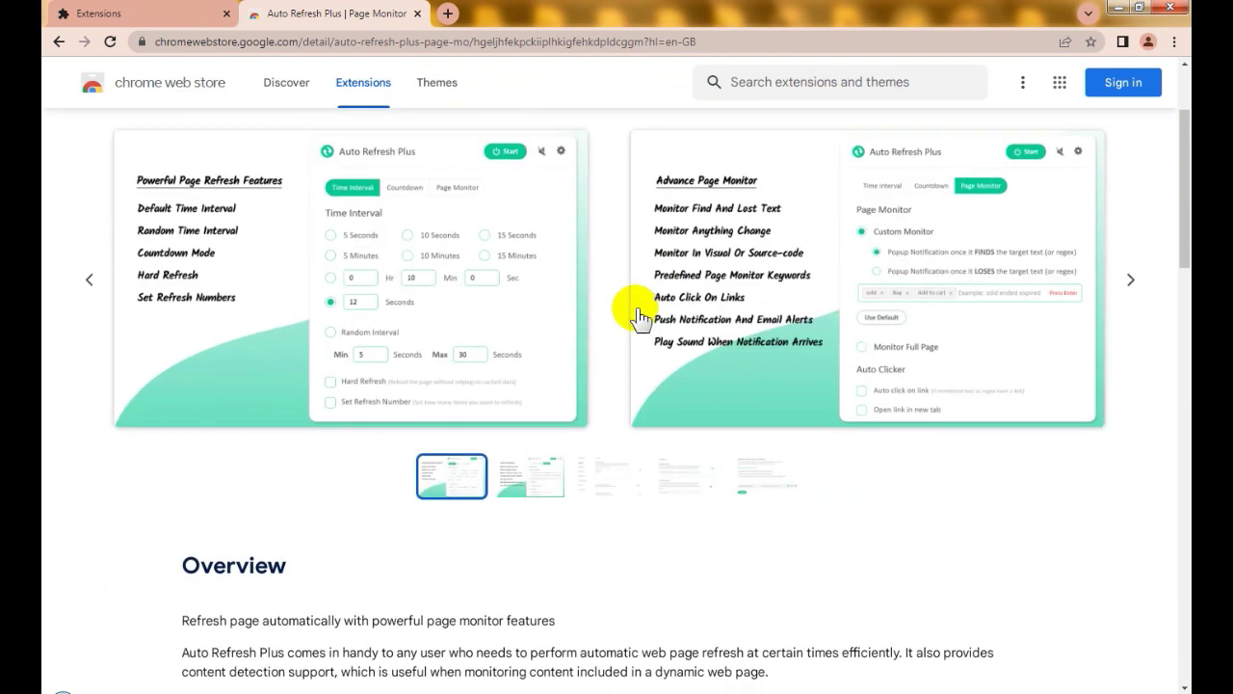
scroll(635, 312, down, 2)
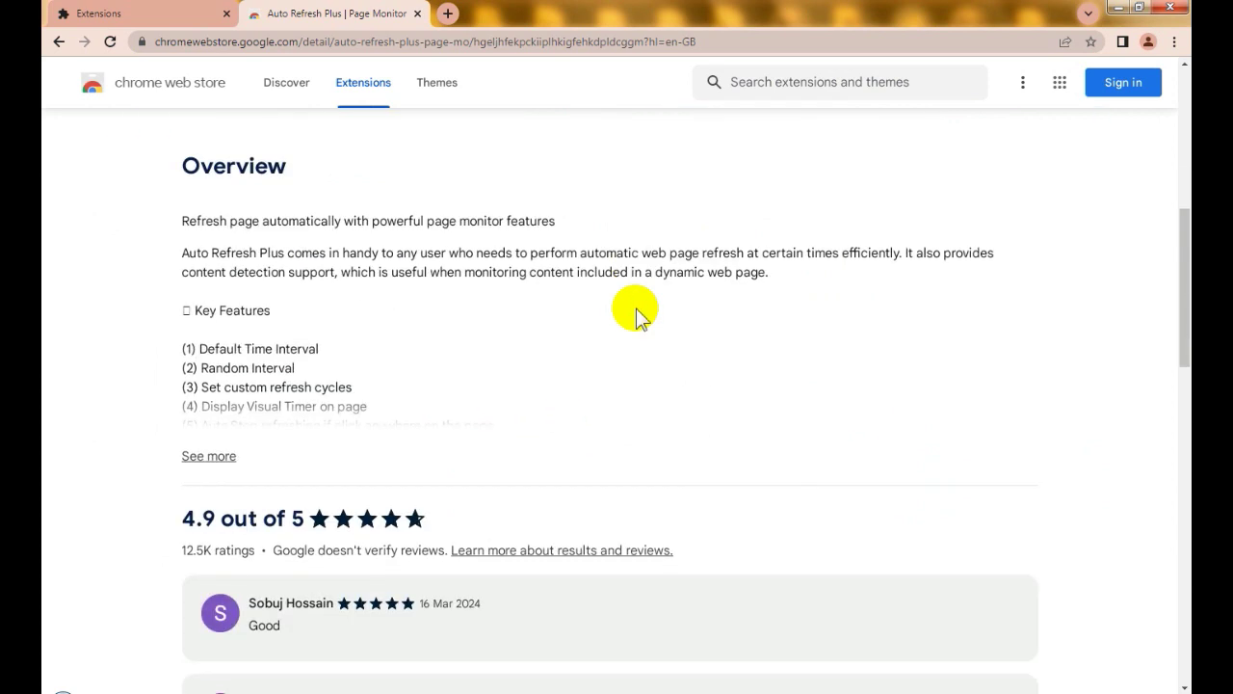
scroll(635, 317, up, 6)
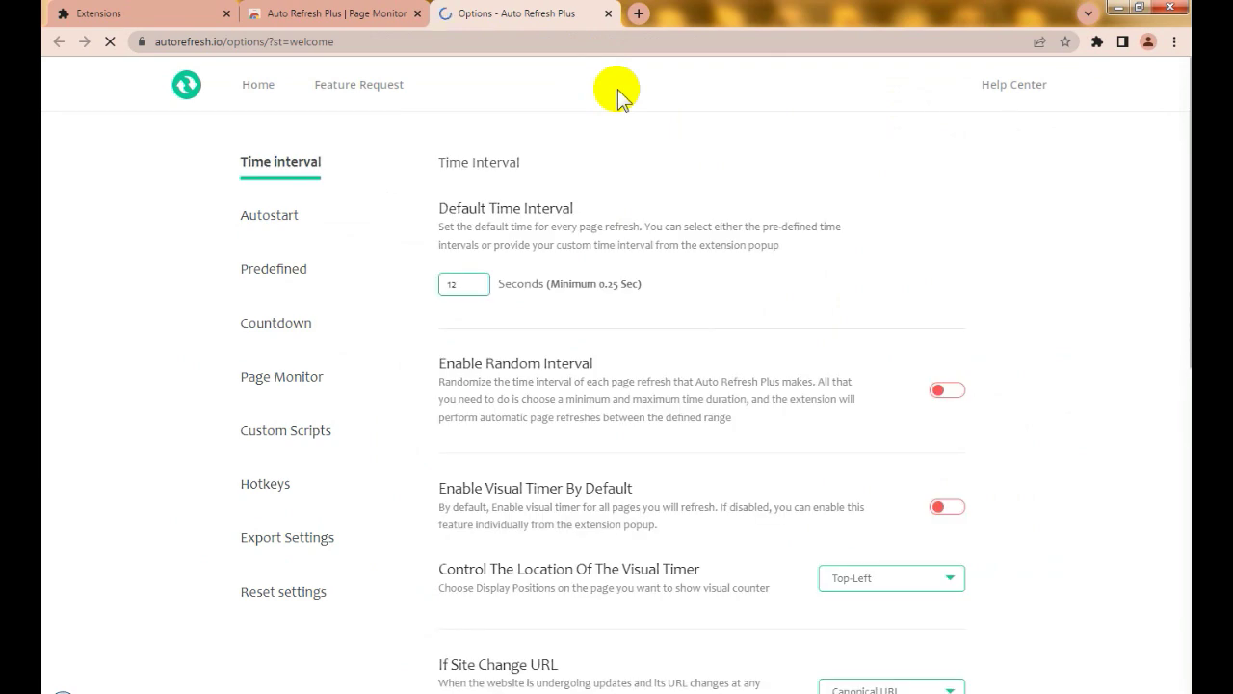
- Replace the Default Time Interval of 12 with 25 seconds and let it auto-save
double_click(474, 288)
double_click(454, 286)
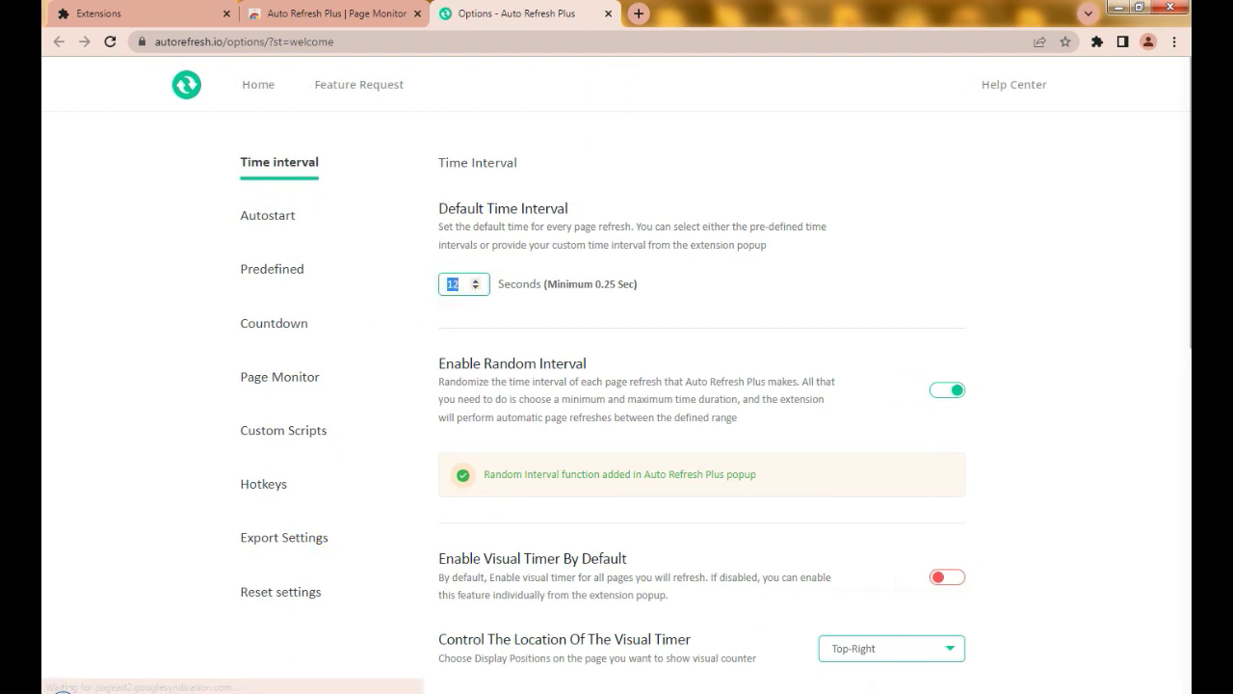
key(alt+Tab)
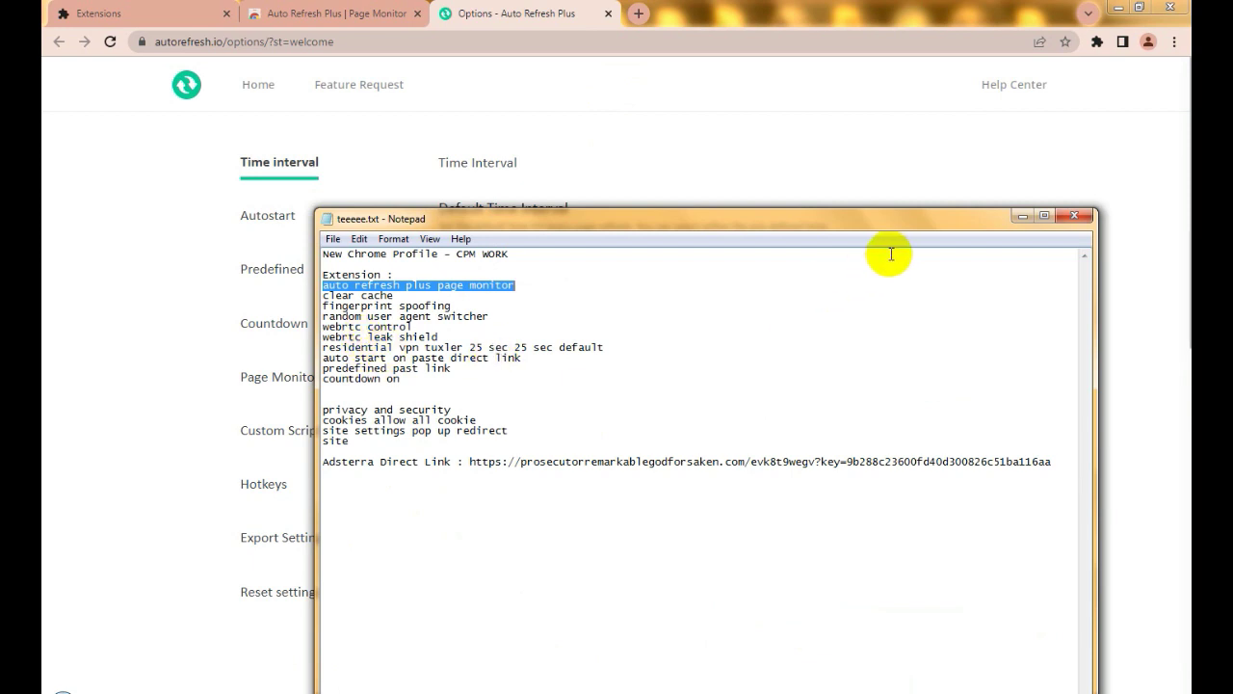
click(1018, 220)
double_click(479, 288)
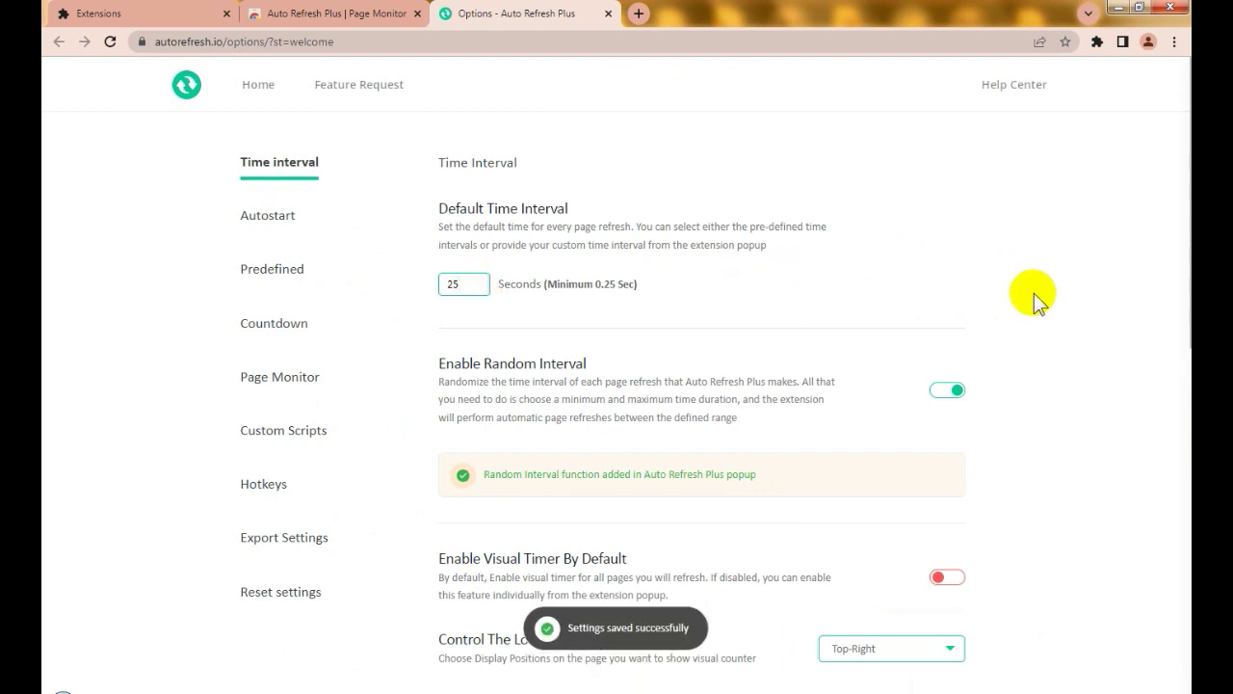
scroll(1033, 292, down, 1)
scroll(1033, 293, down, 1)
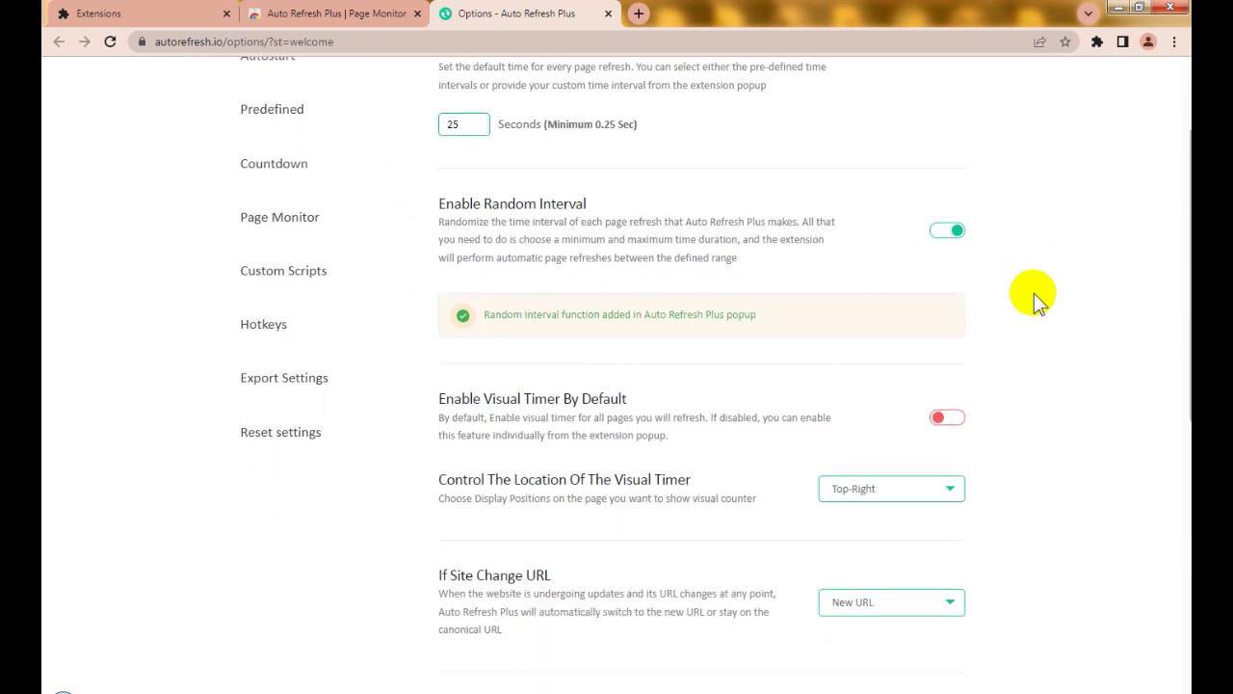
scroll(1033, 293, up, 2)
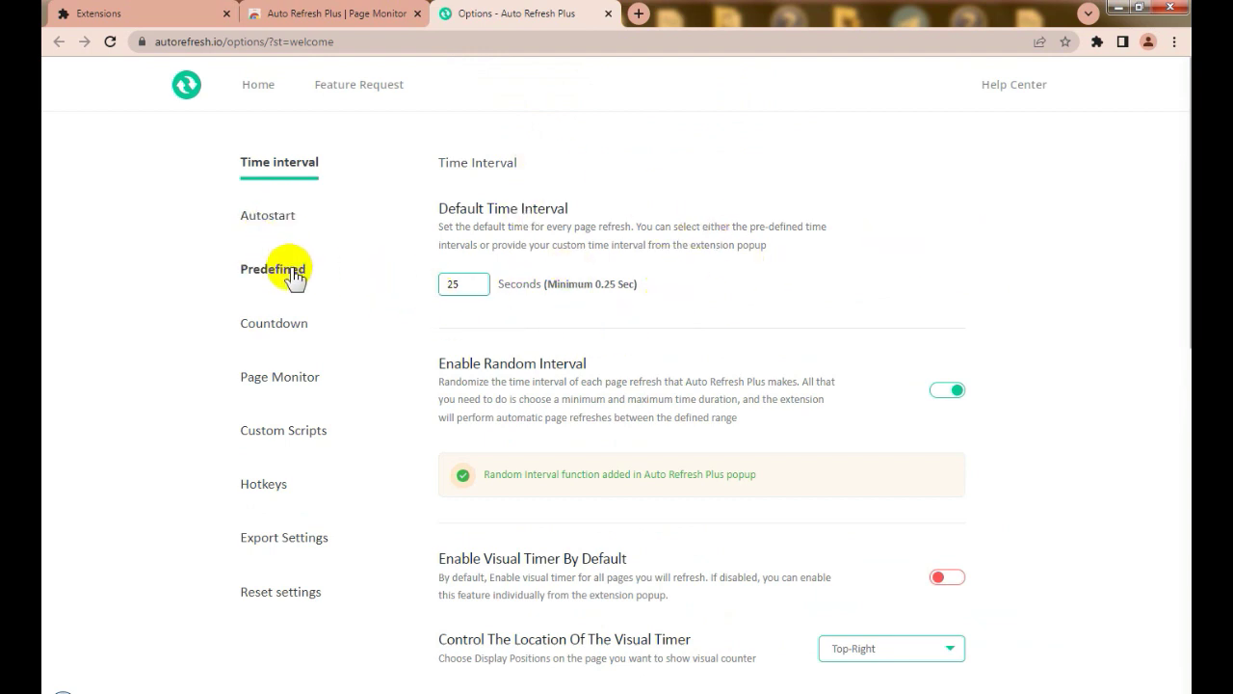
- Turn on Auto Start in the Autostart settings and copy the Adsterra direct link from the notes
click(279, 224)
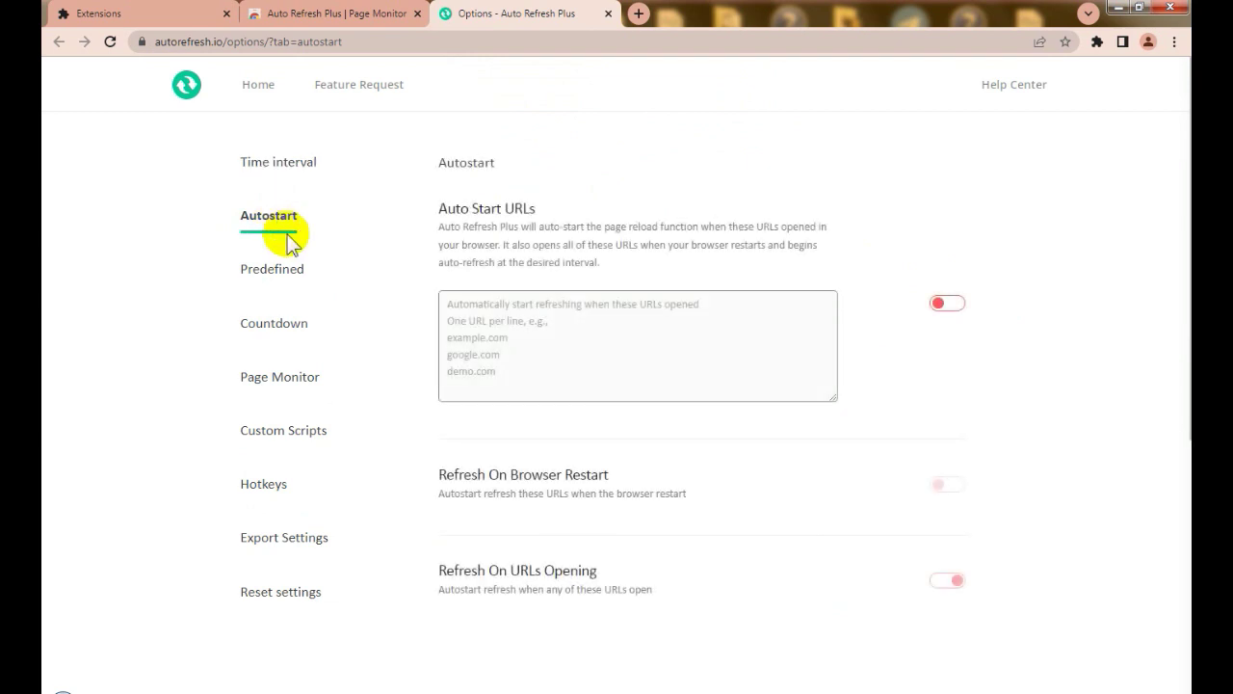
click(942, 306)
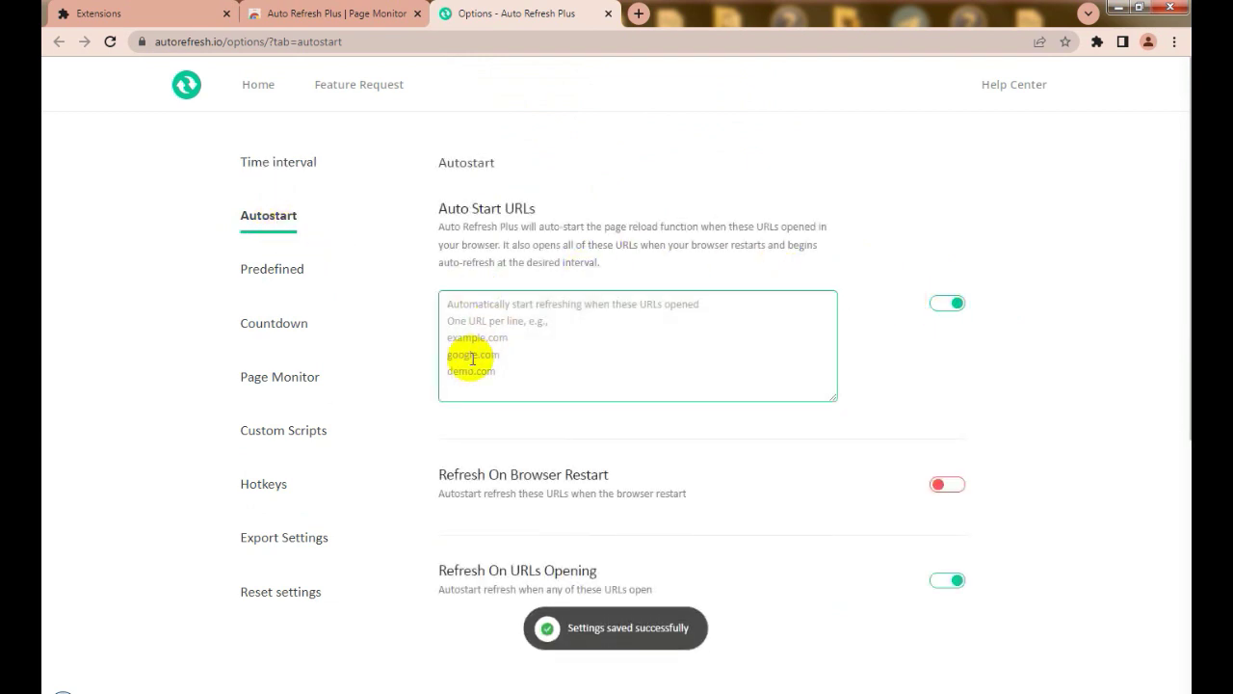
key(alt+Tab)
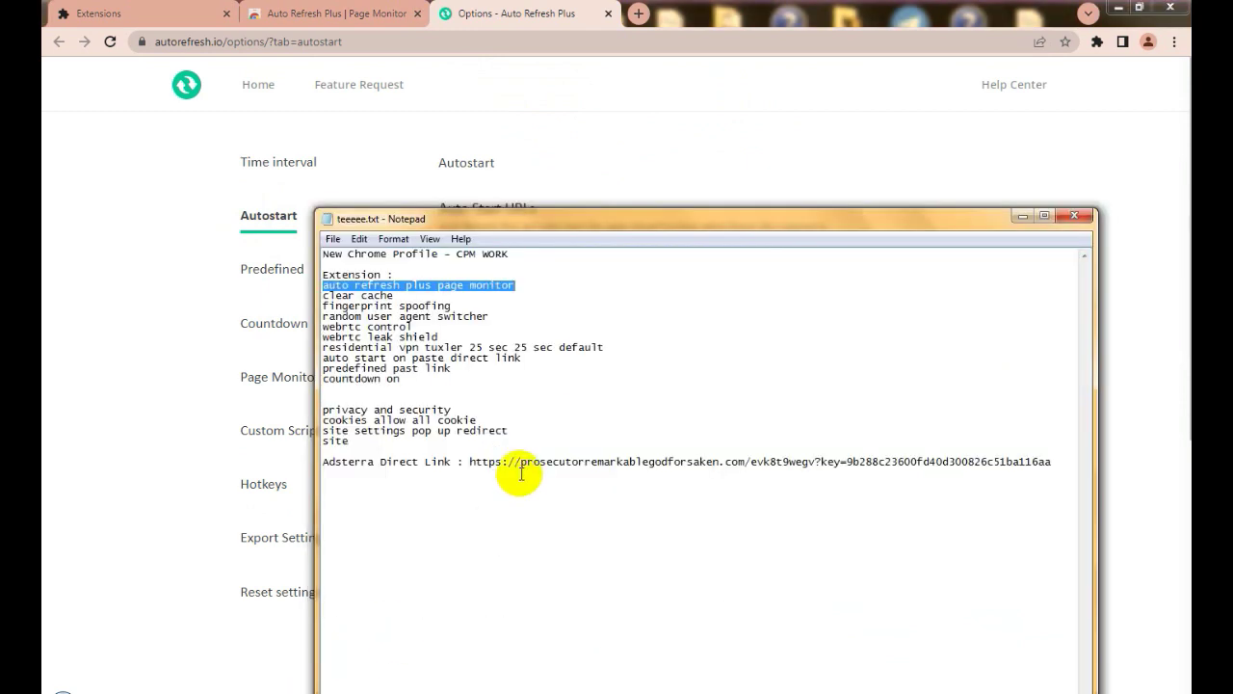
click(471, 464)
drag(471, 463, 1061, 467)
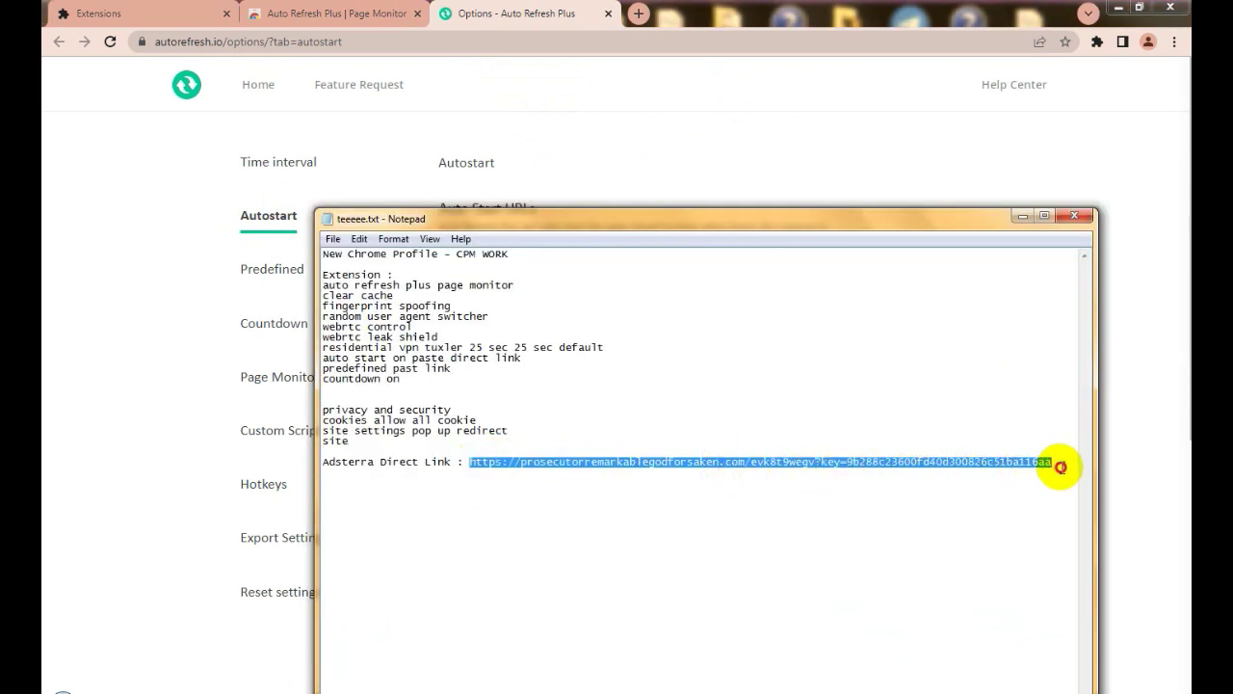
right_click(748, 464)
click(788, 516)
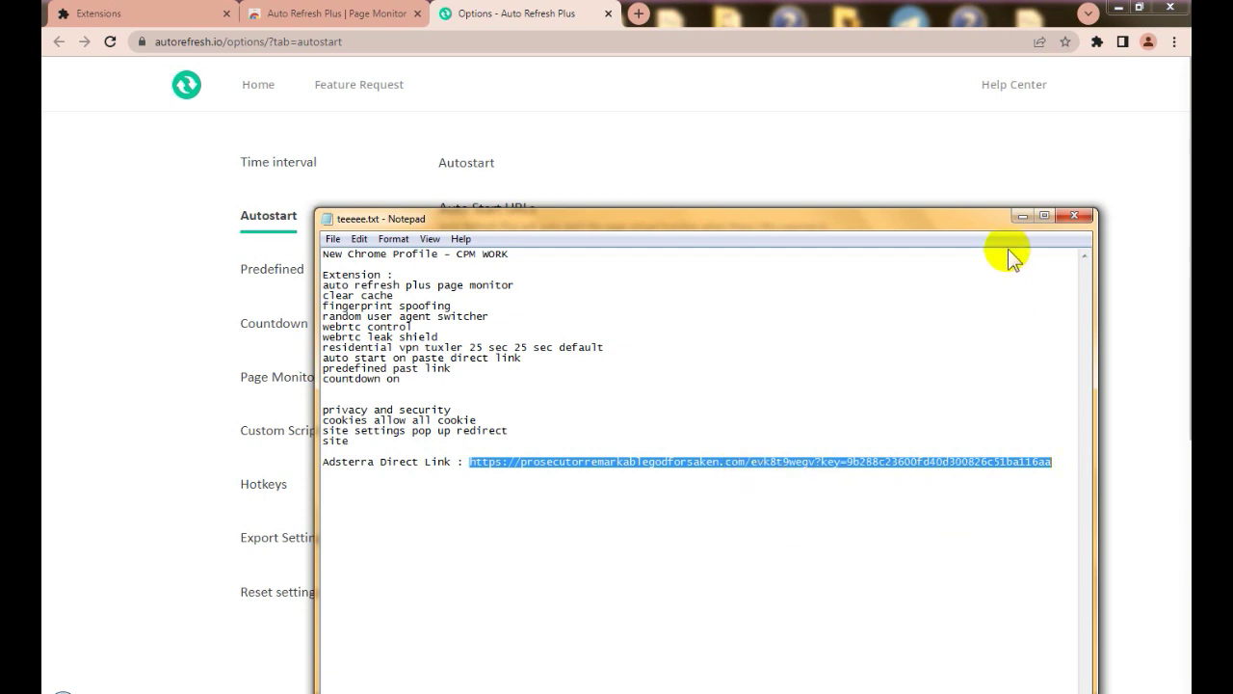
- Add the Adsterra link as an Auto Start URL and enable Refresh On Browser Restart
click(1023, 216)
click(546, 330)
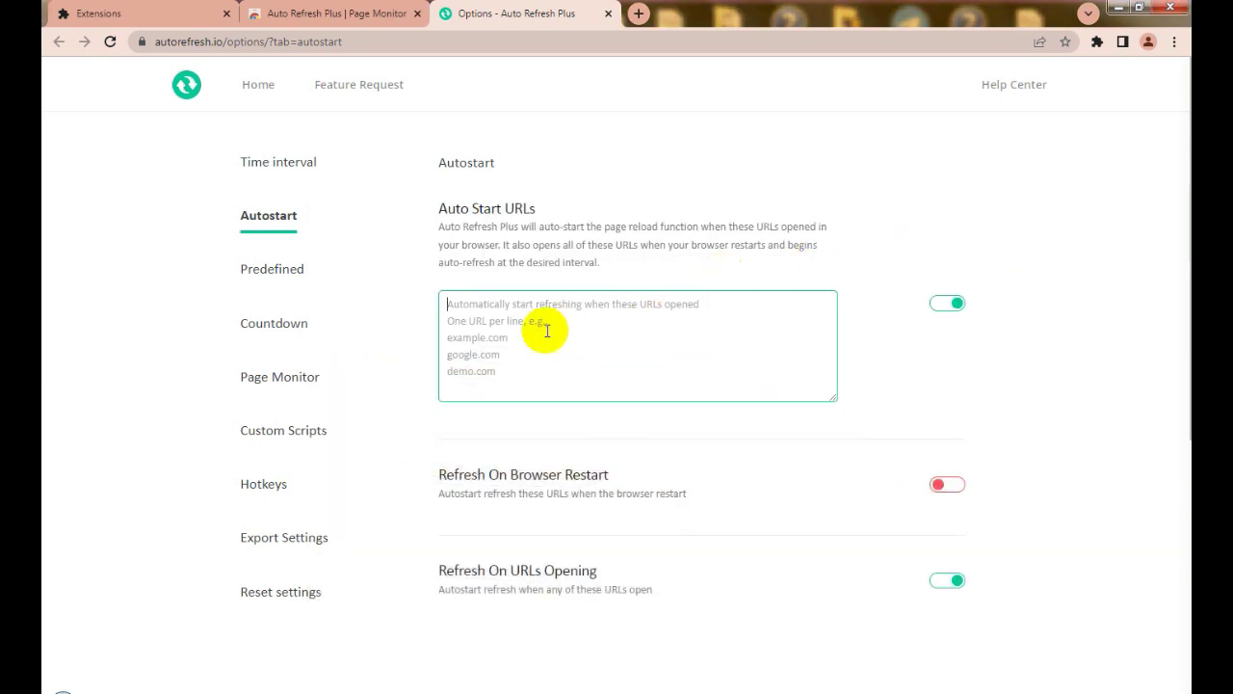
key(ctrl+v)
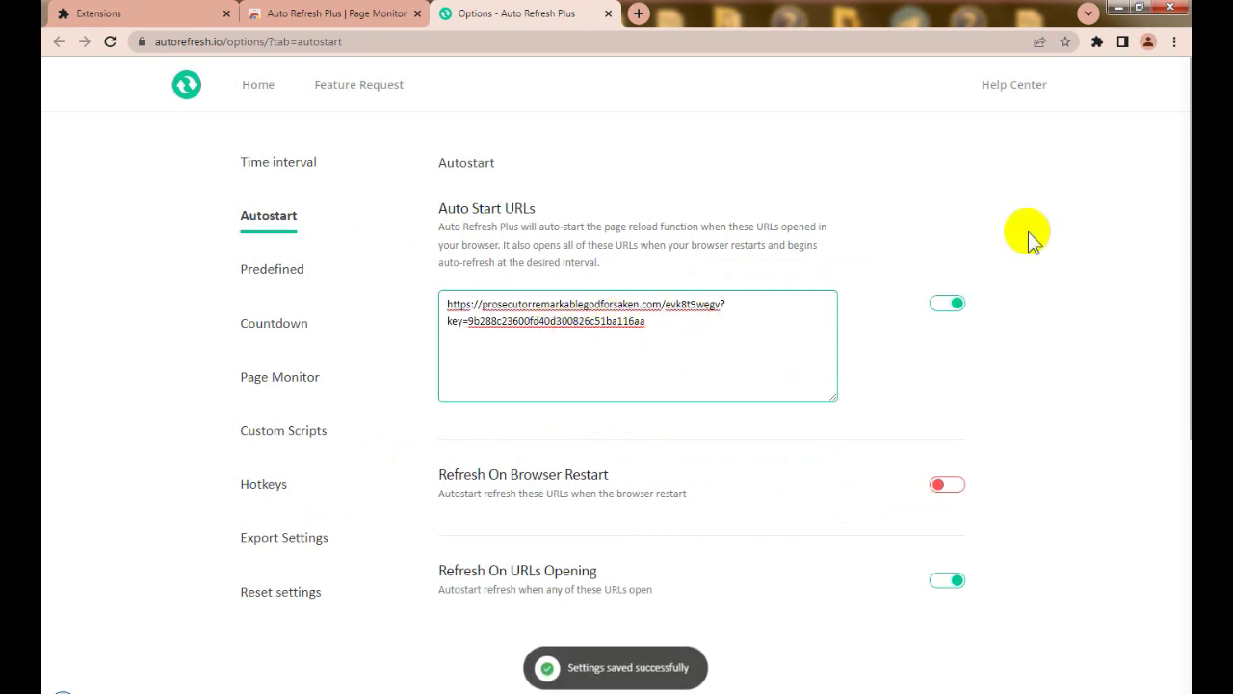
click(945, 486)
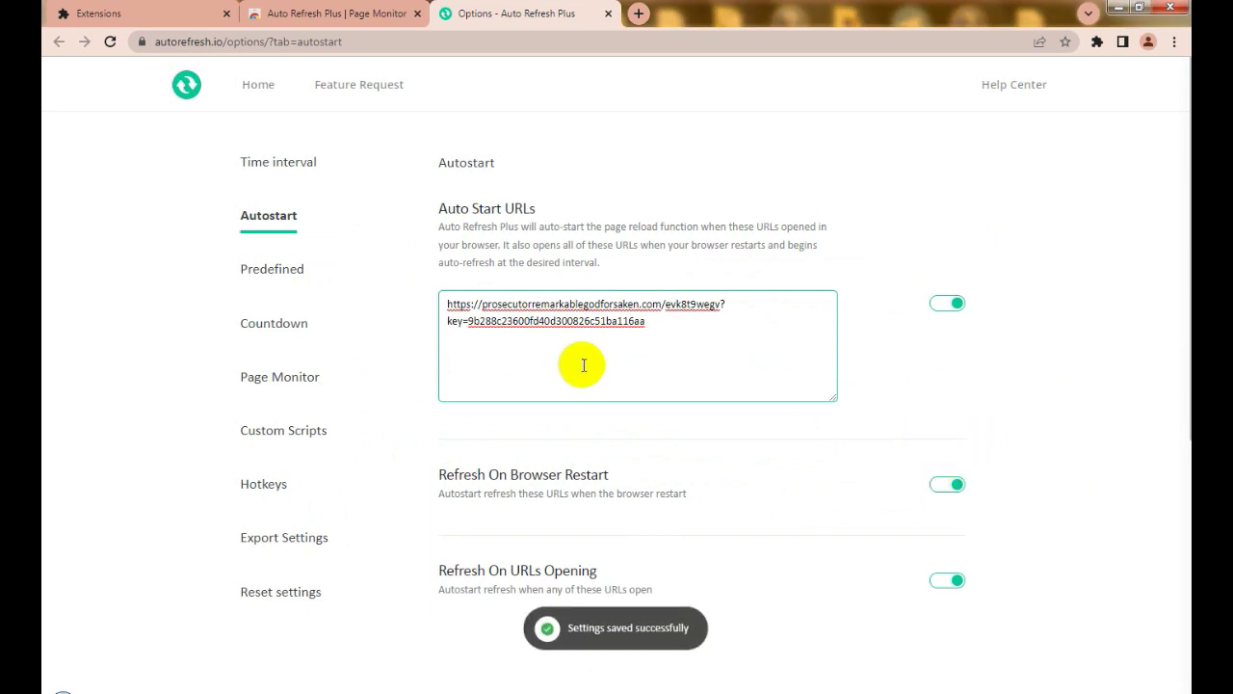
- Enable the Predefined URL and set it to the Adsterra ad link
click(291, 277)
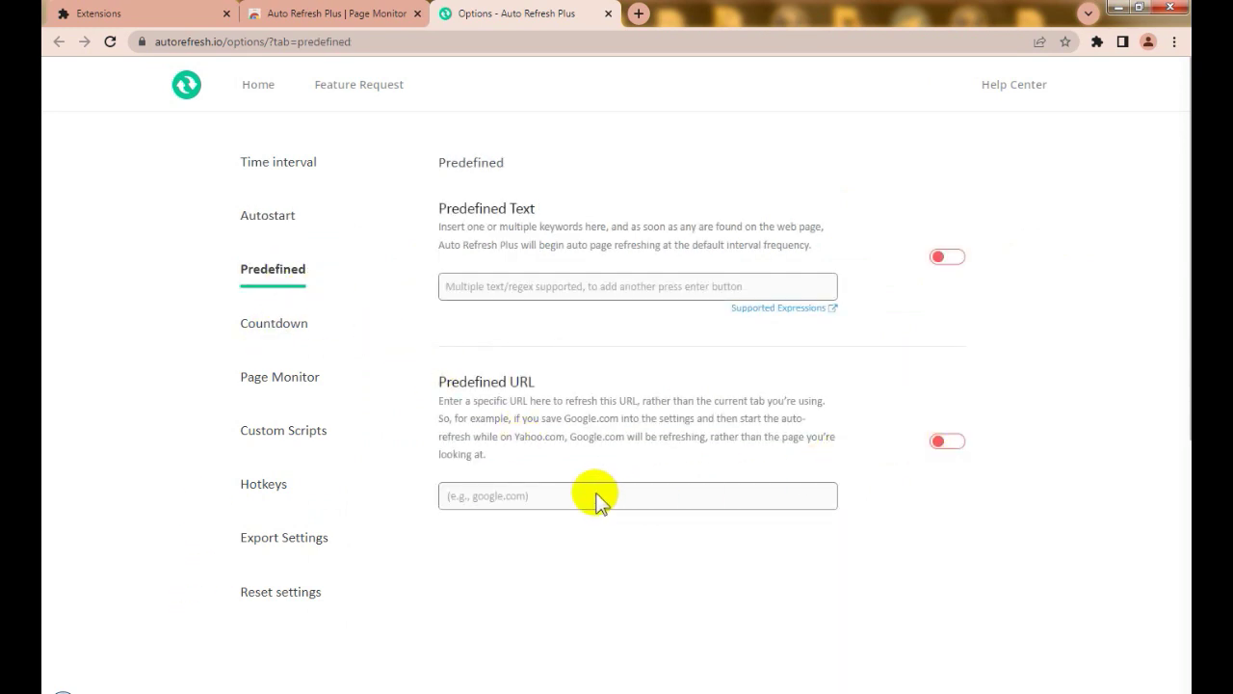
click(943, 444)
click(569, 497)
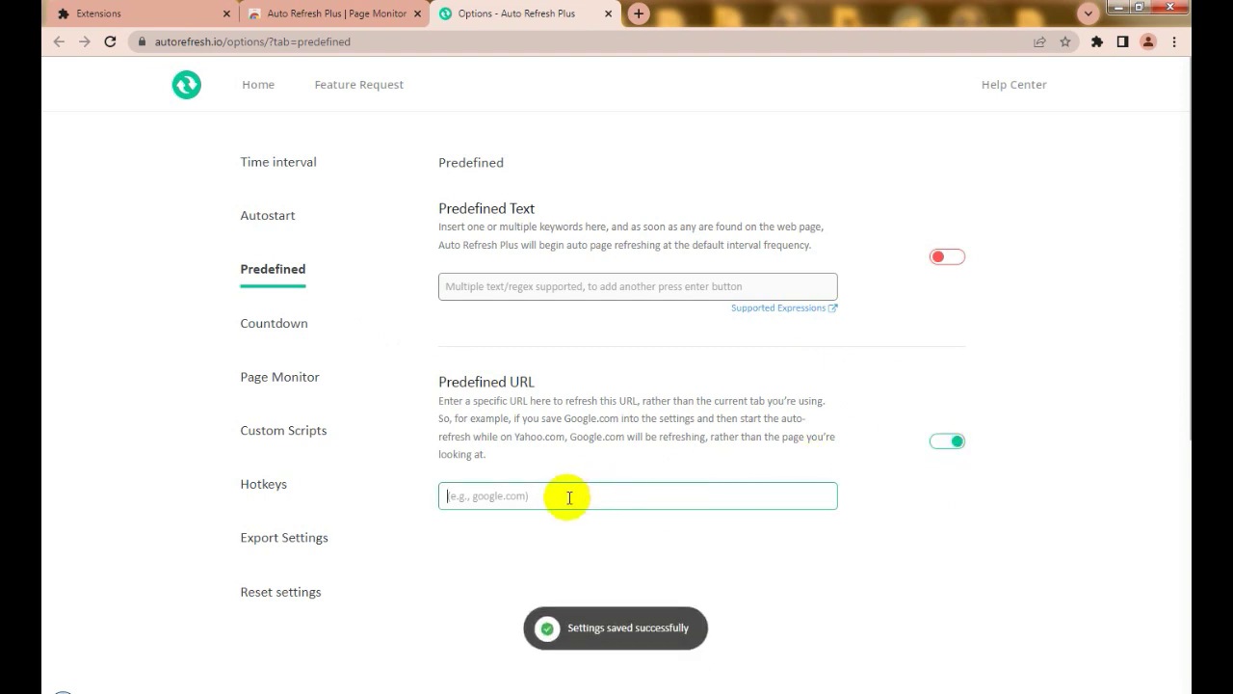
key(ctrl+v)
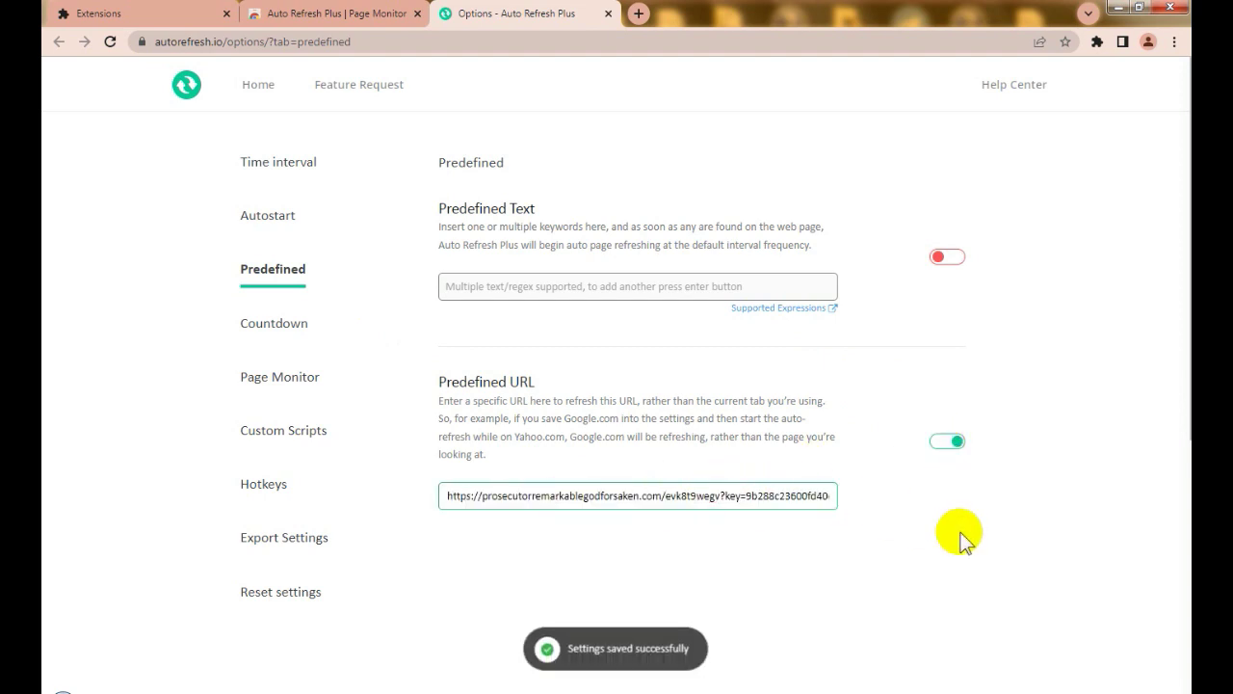
- Look through the Countdown and Page Monitor settings, ending on Custom Scripts
click(263, 330)
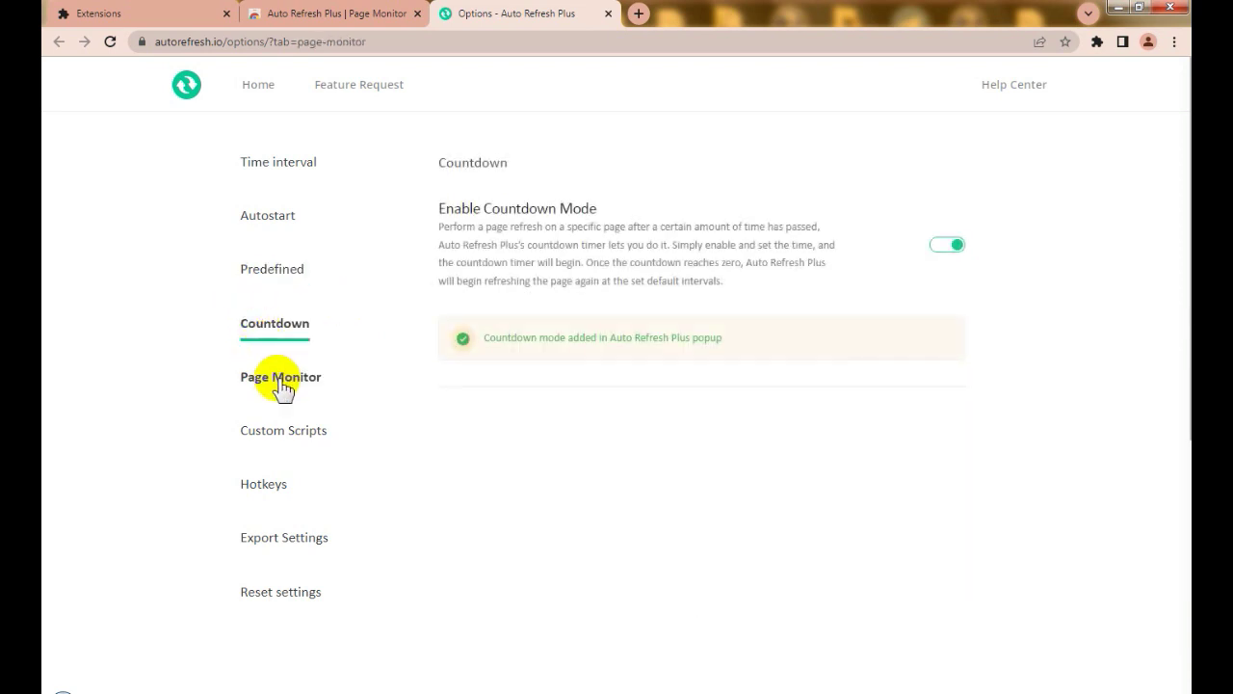
click(283, 380)
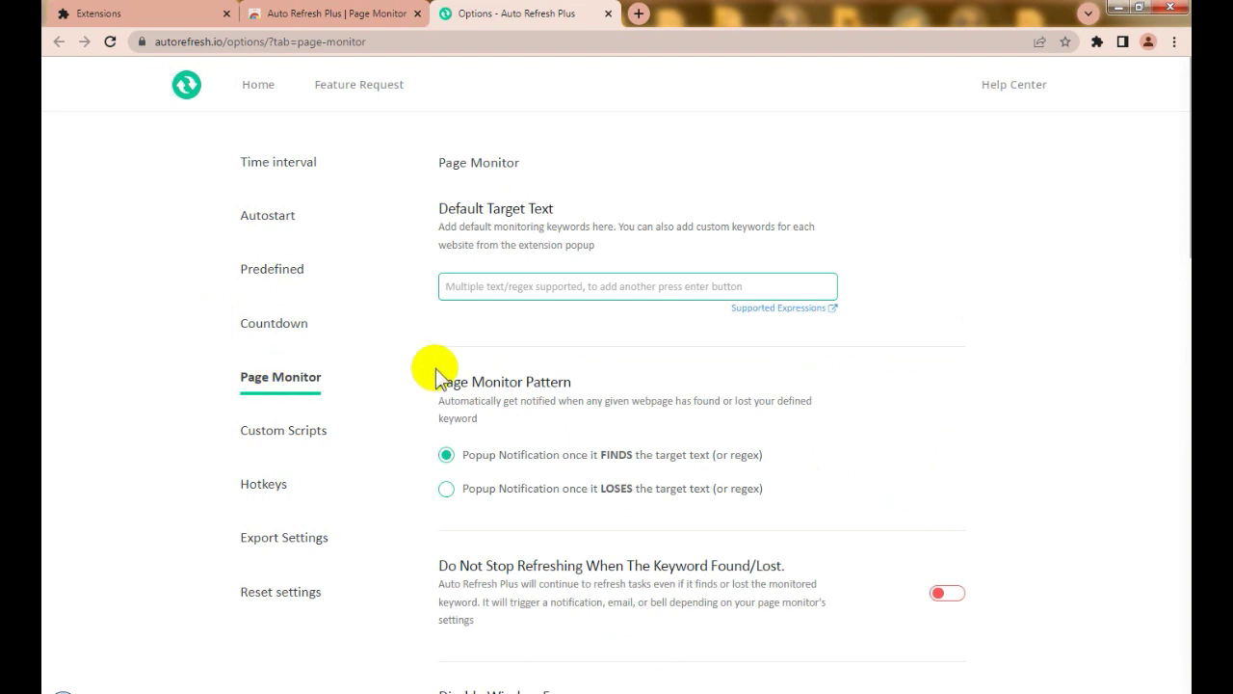
scroll(440, 371, down, 2)
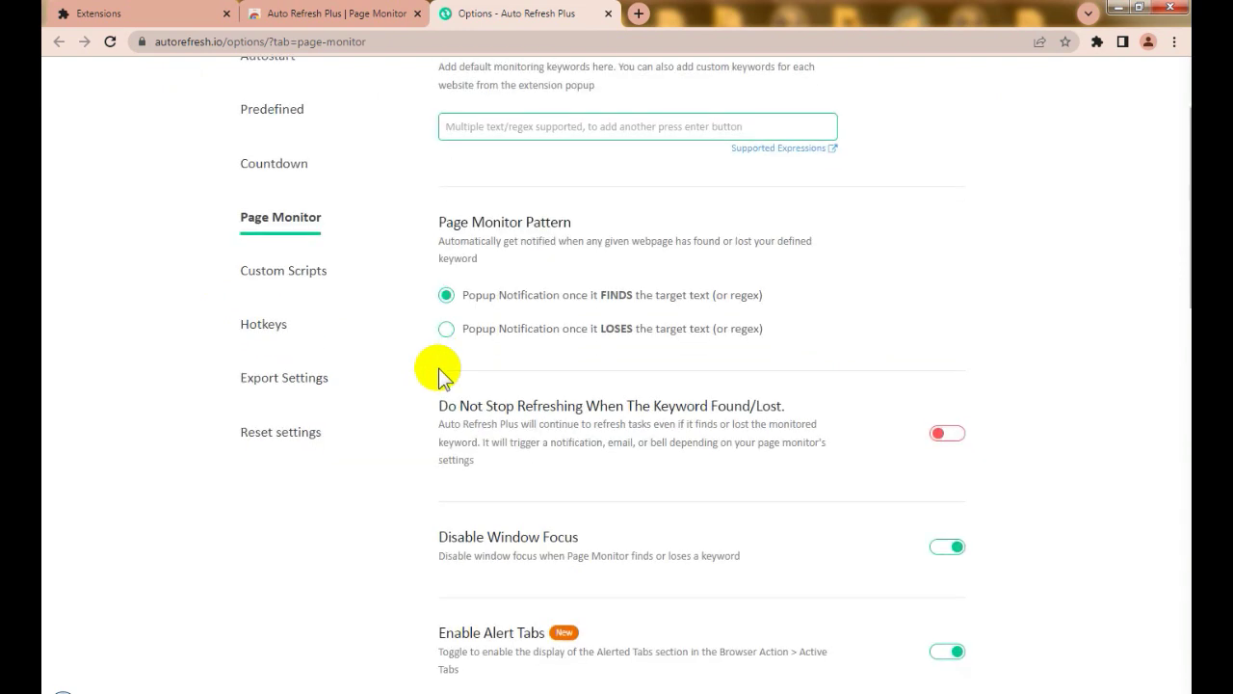
scroll(440, 376, up, 1)
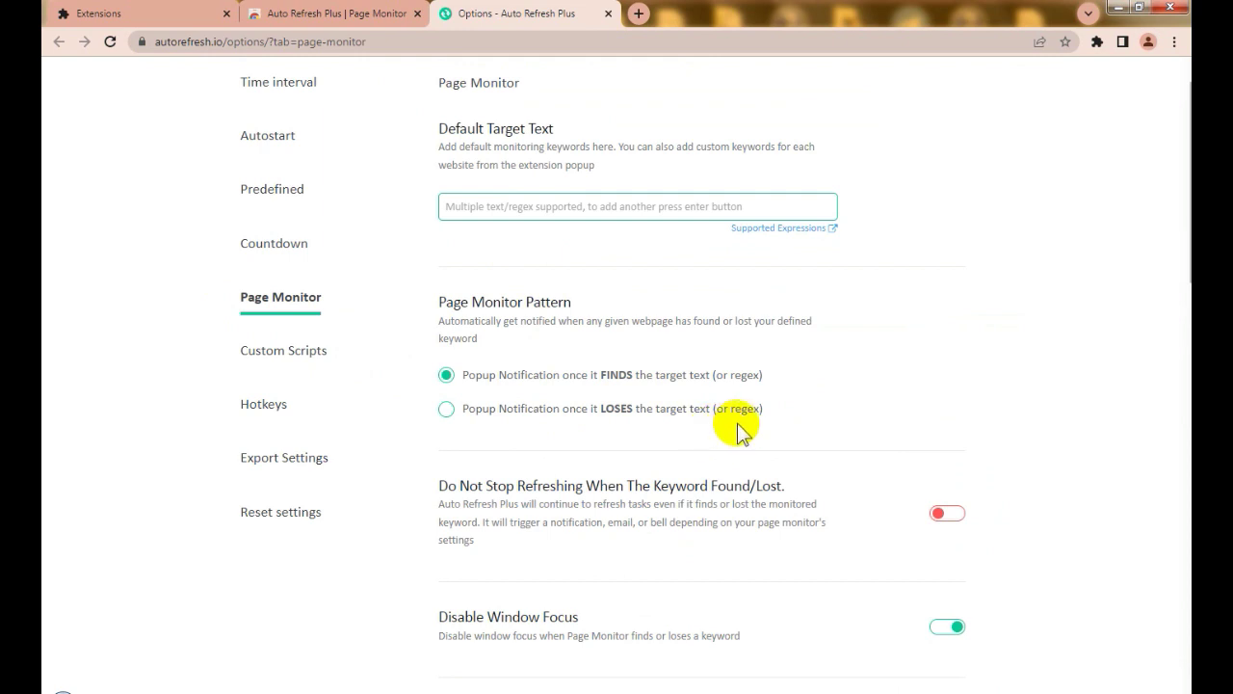
scroll(741, 434, up, 1)
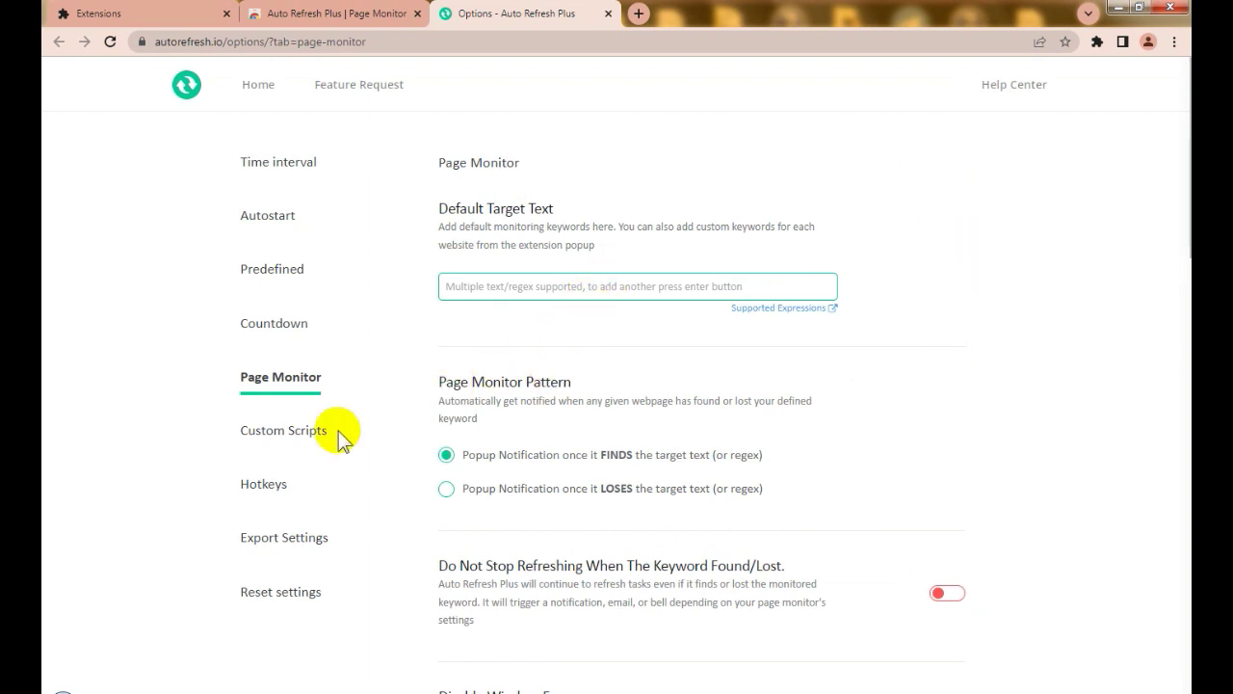
click(295, 439)
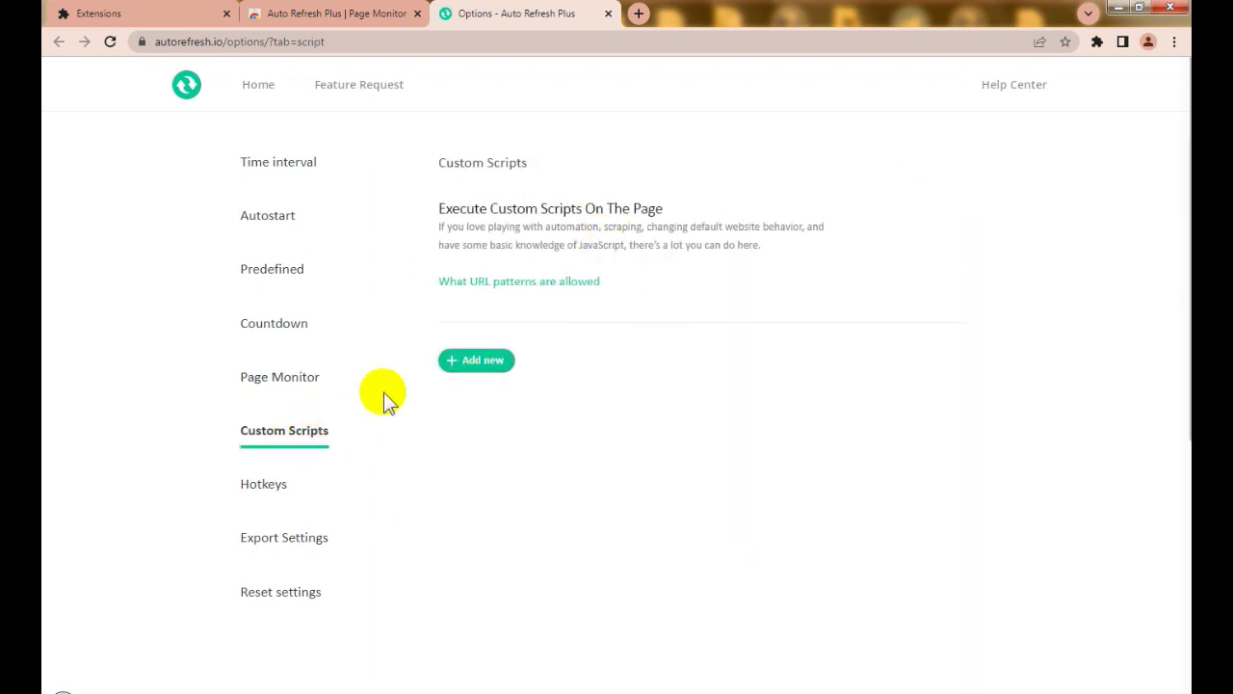
scroll(353, 516, down, 3)
scroll(352, 511, up, 3)
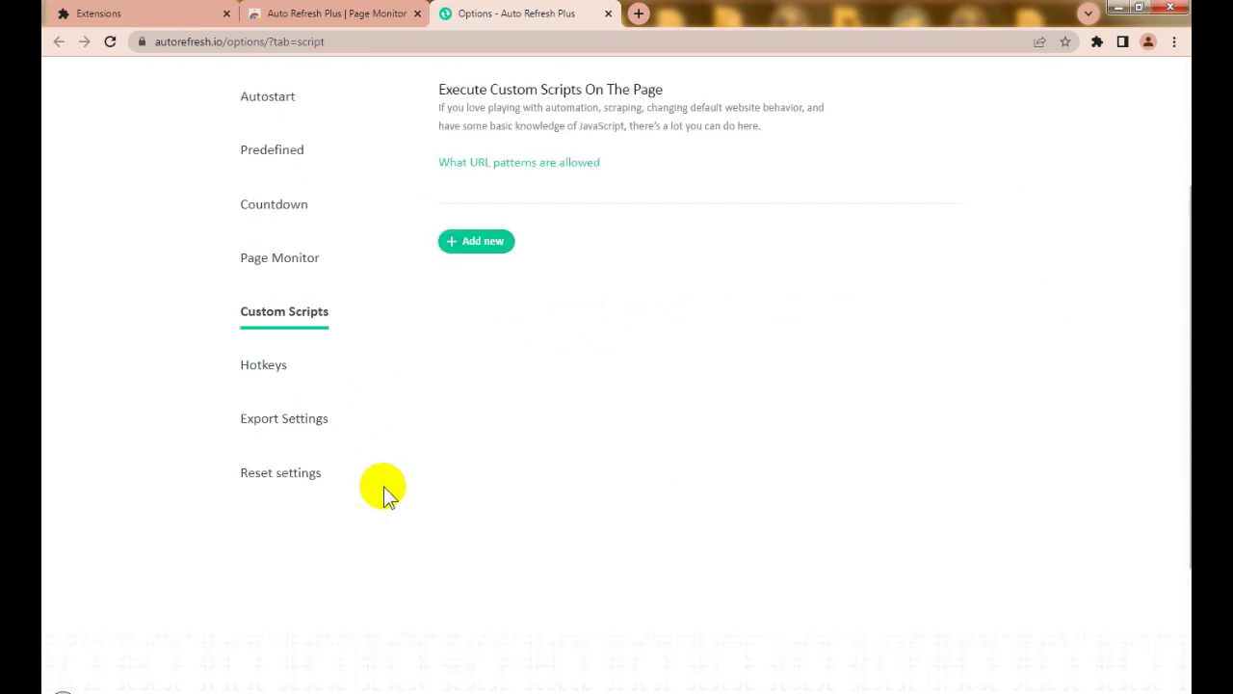
- Pin Auto Refresh Plus to the toolbar and confirm its popup shows 25 Seconds selected
click(1096, 44)
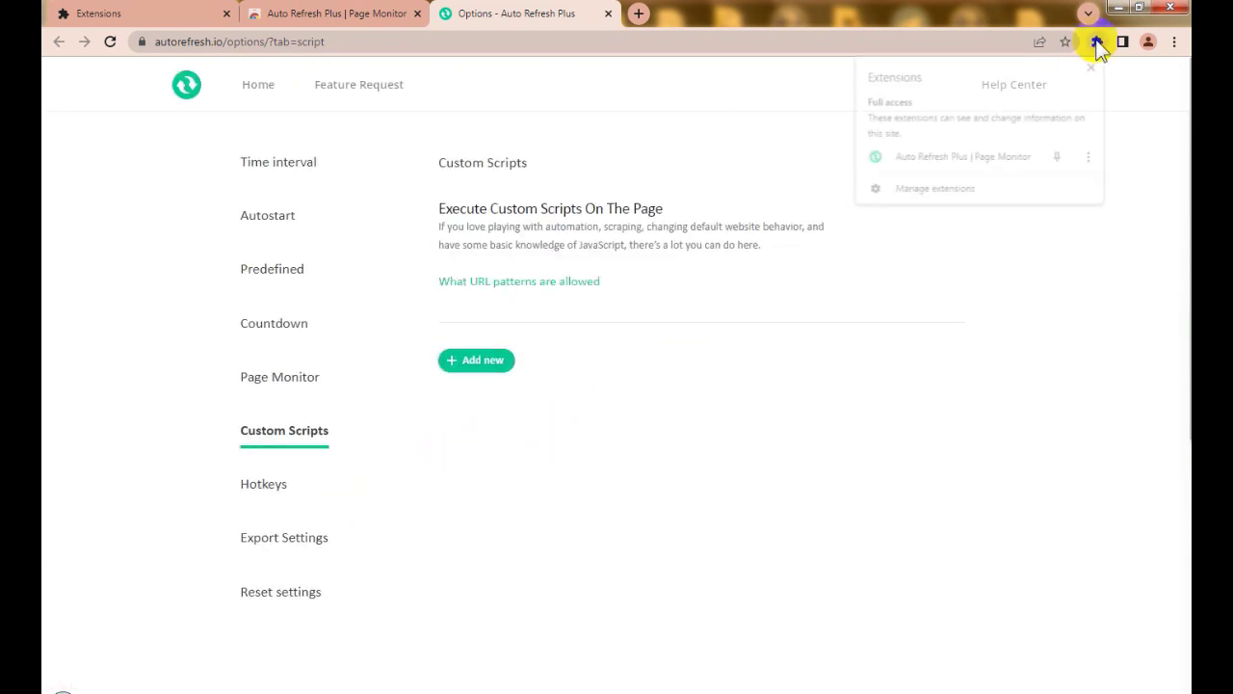
click(1061, 157)
click(1071, 42)
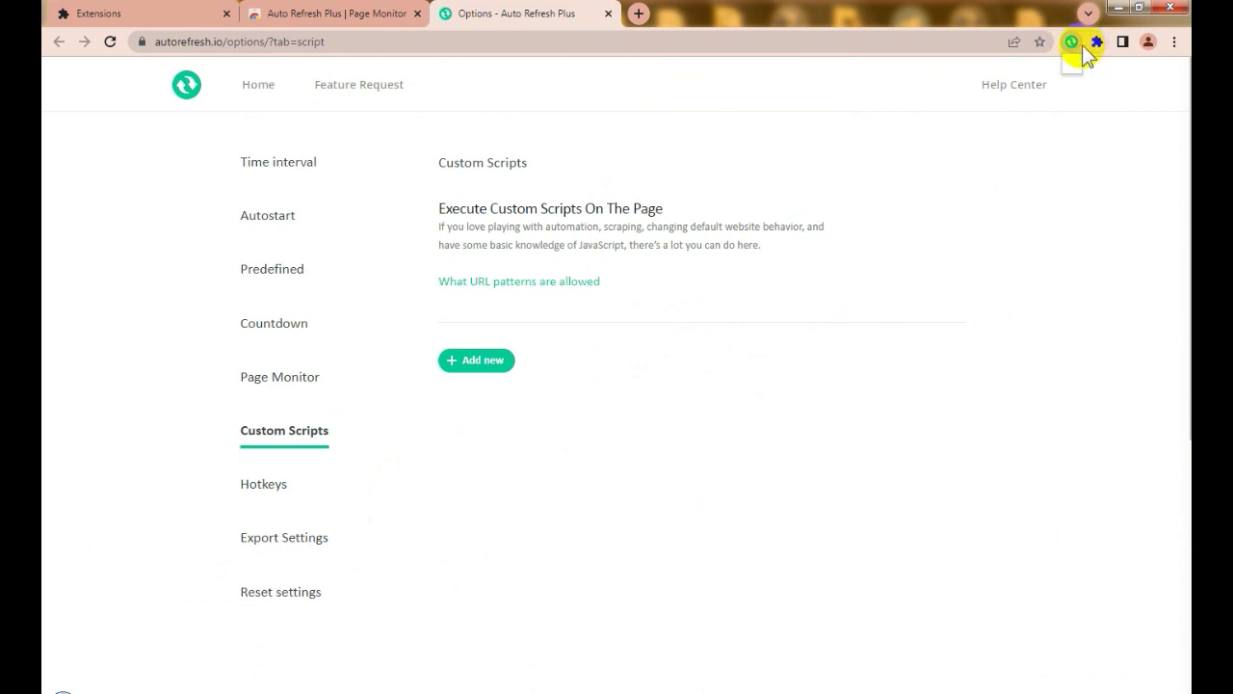
click(1077, 43)
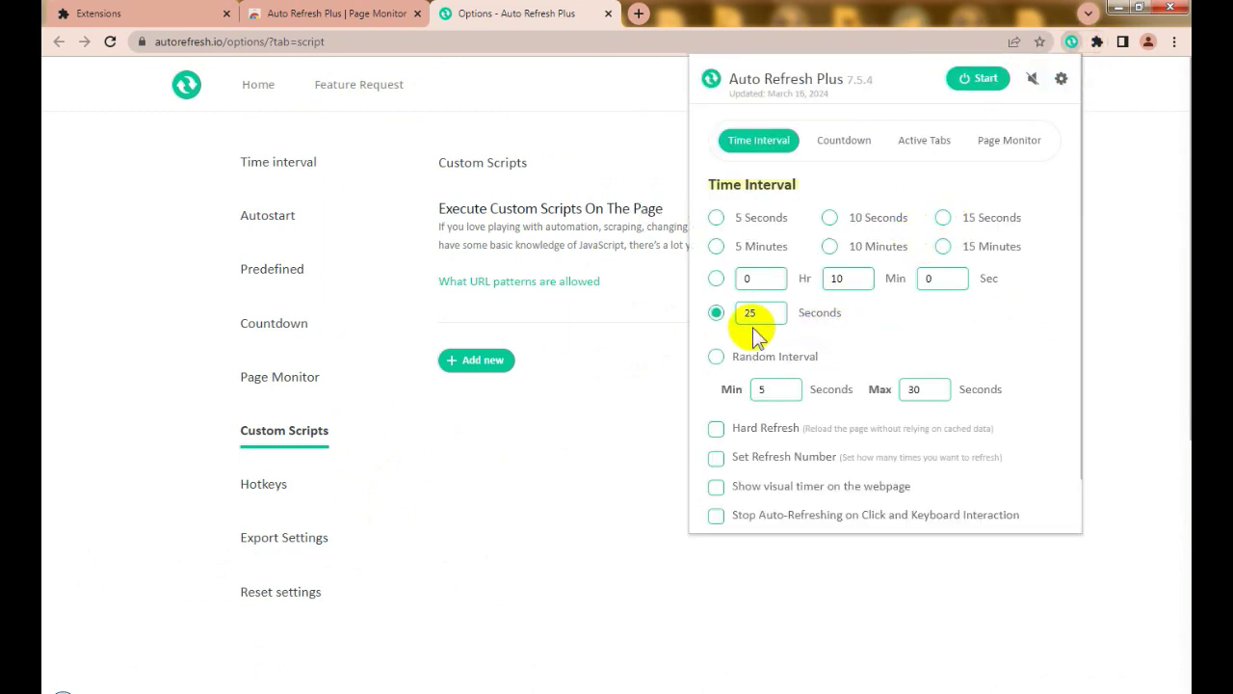
click(1175, 44)
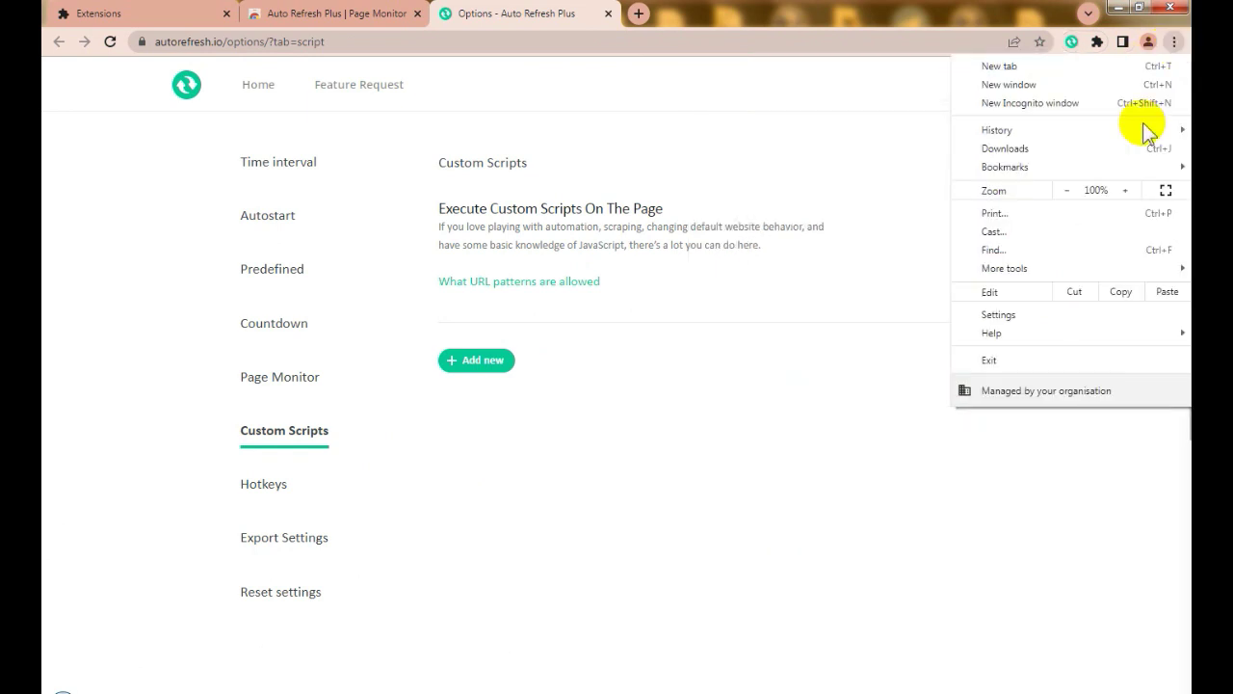
- Go to Settings > Privacy and security > Cookies and other site data
click(998, 314)
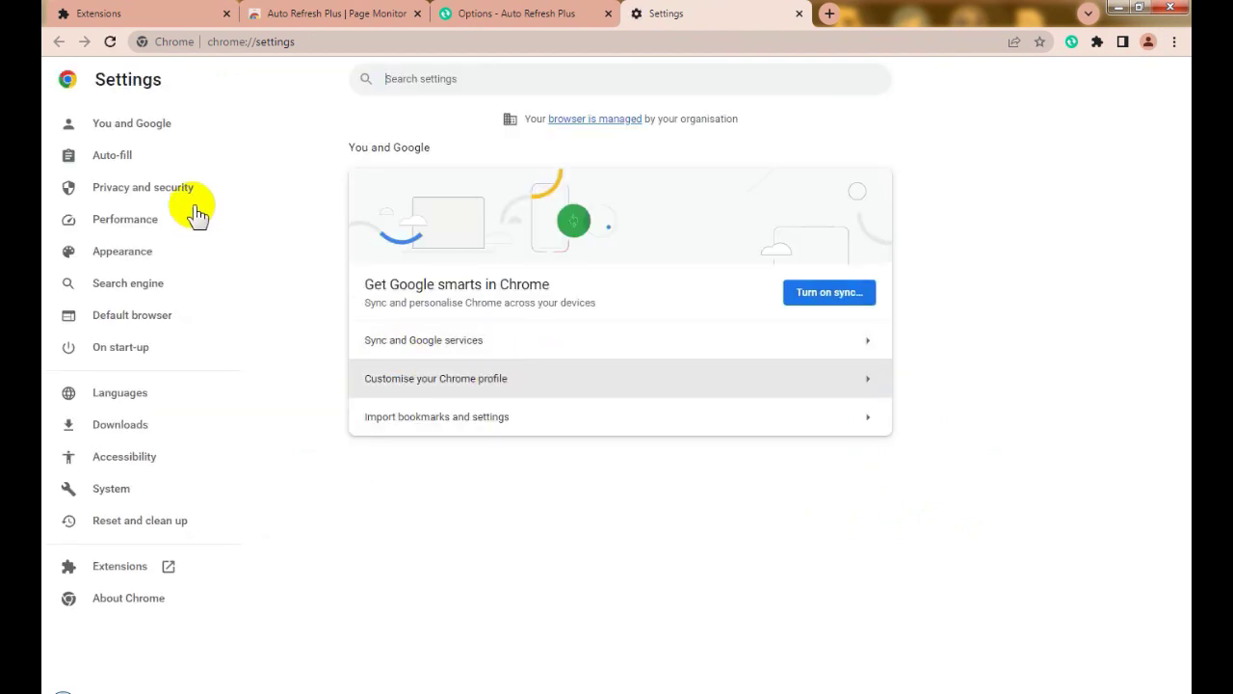
click(171, 190)
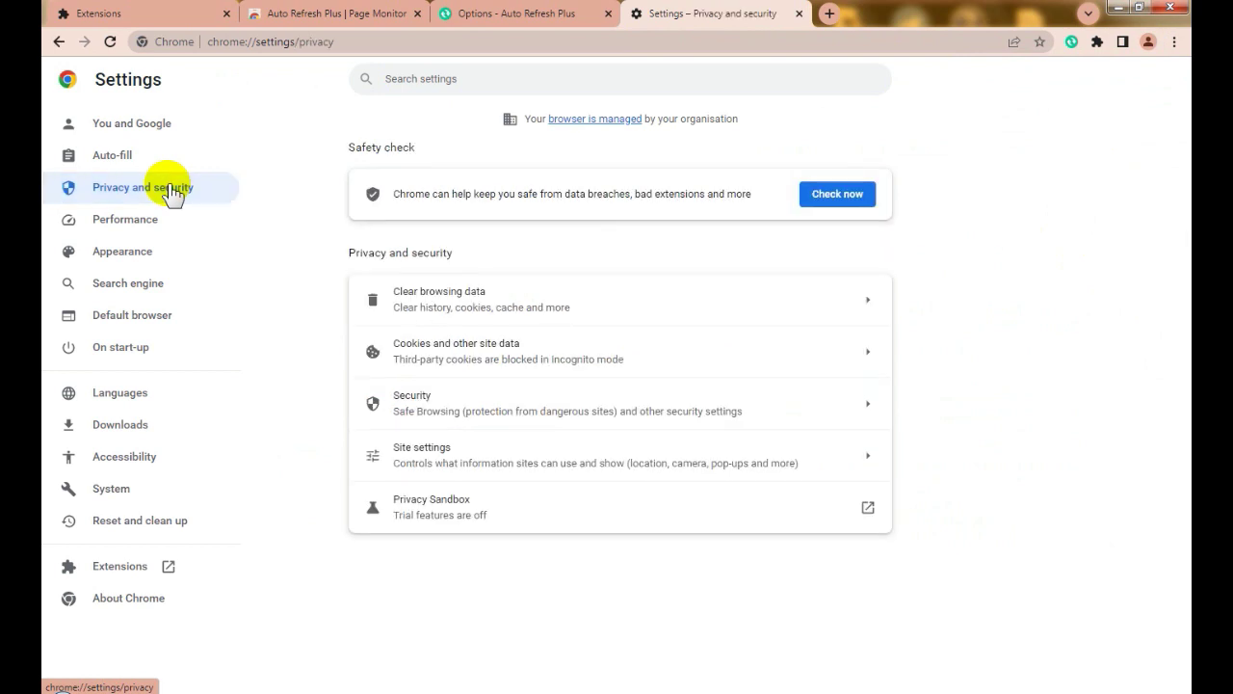
click(550, 365)
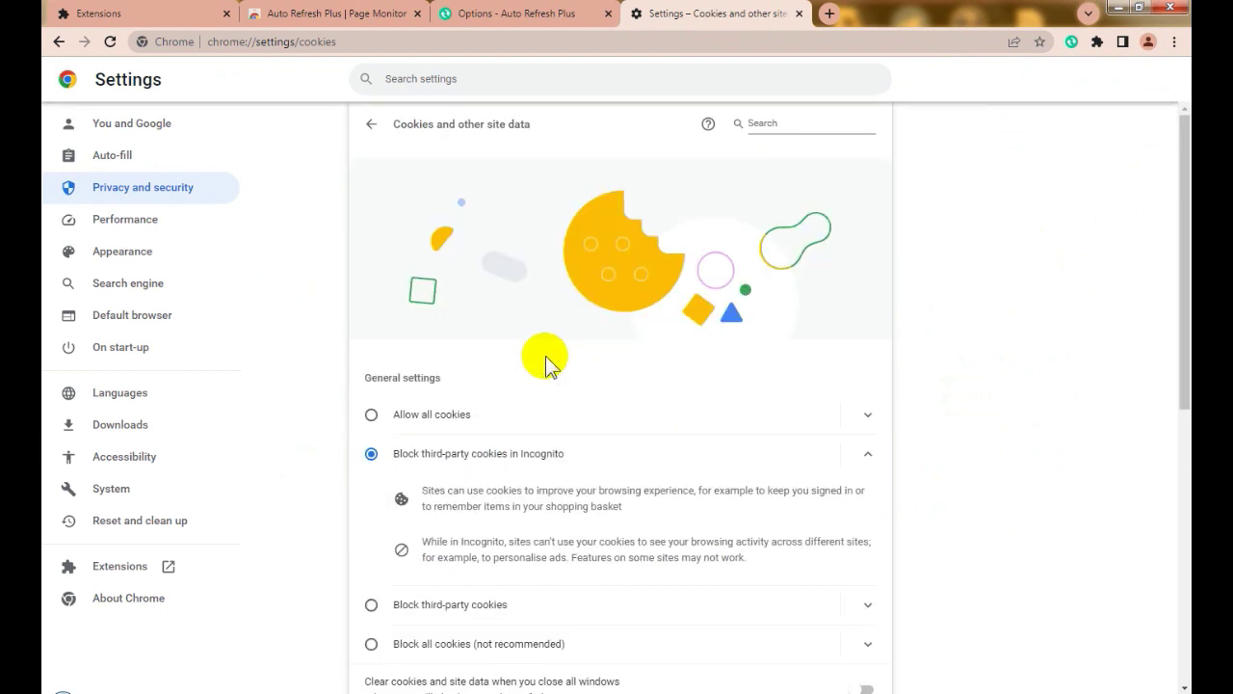
- Select Allow all cookies, then view all site data and permissions
click(371, 414)
scroll(847, 495, down, 3)
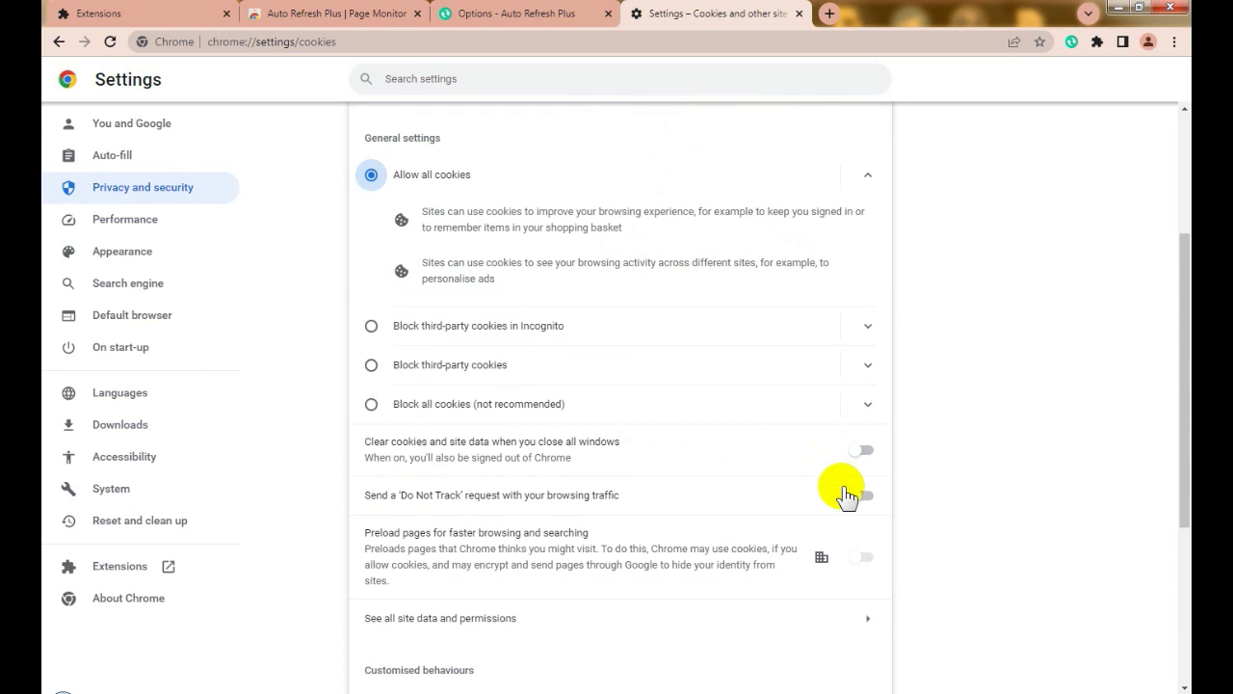
scroll(846, 495, down, 3)
scroll(845, 493, down, 1)
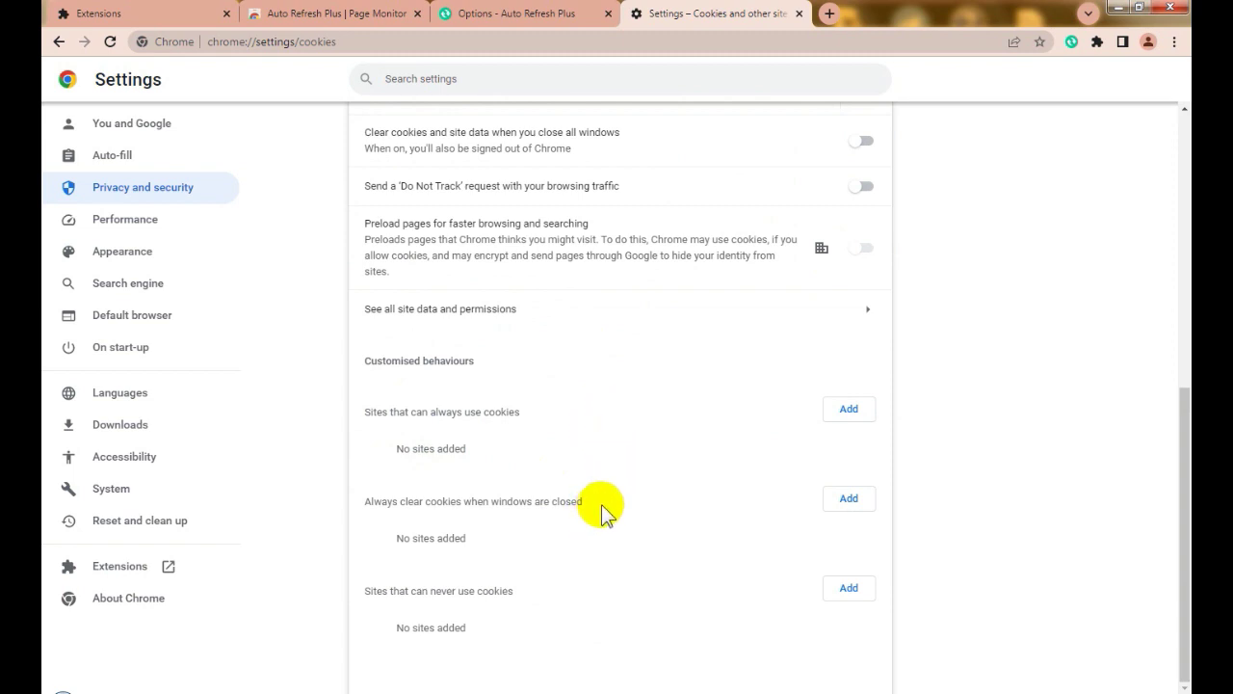
scroll(528, 450, up, 1)
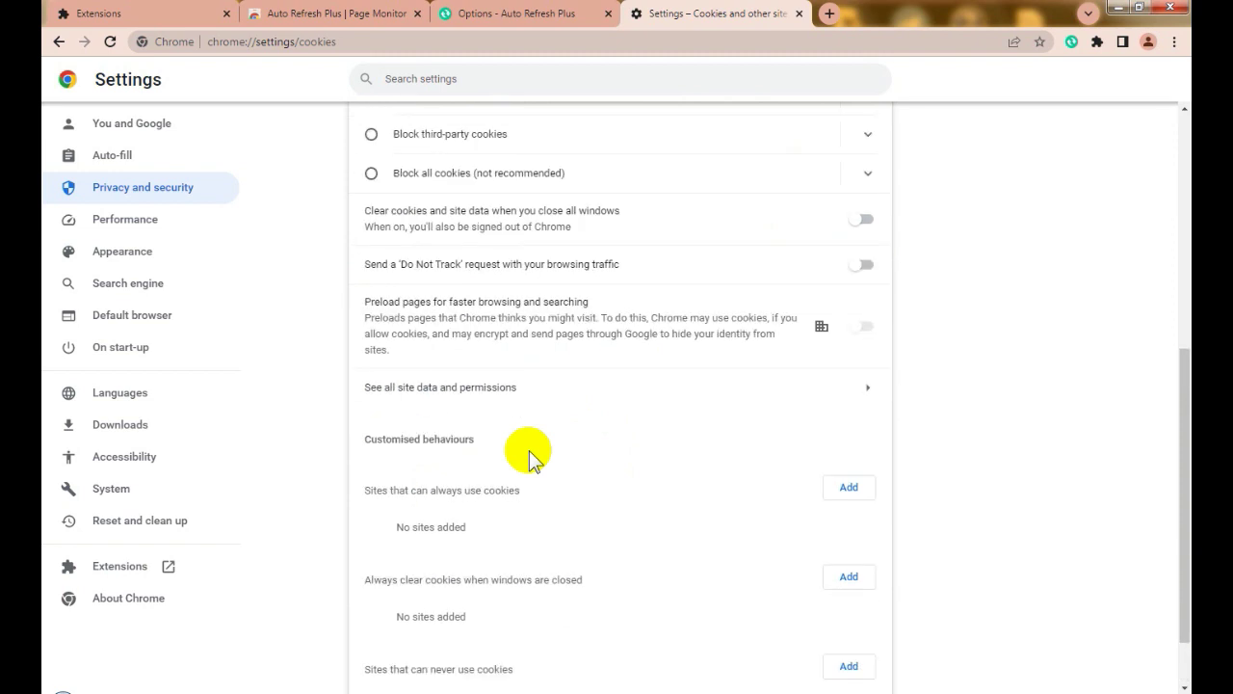
scroll(529, 450, up, 3)
scroll(531, 458, down, 2)
scroll(533, 458, down, 2)
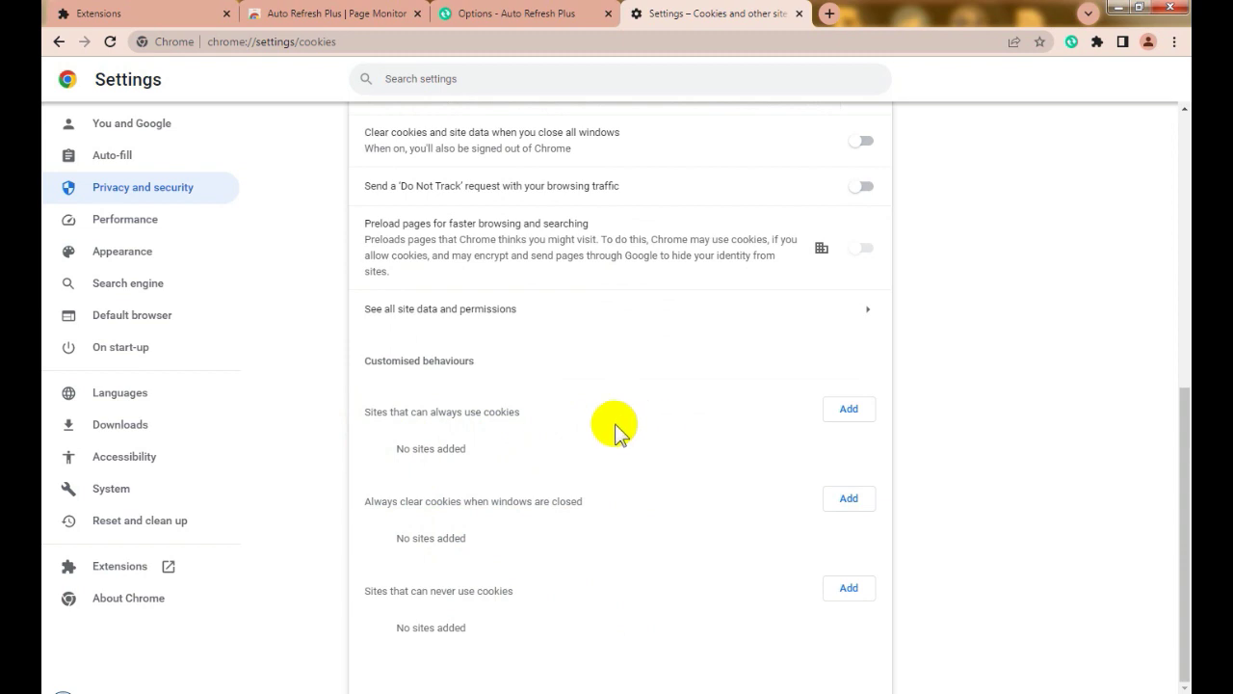
click(442, 312)
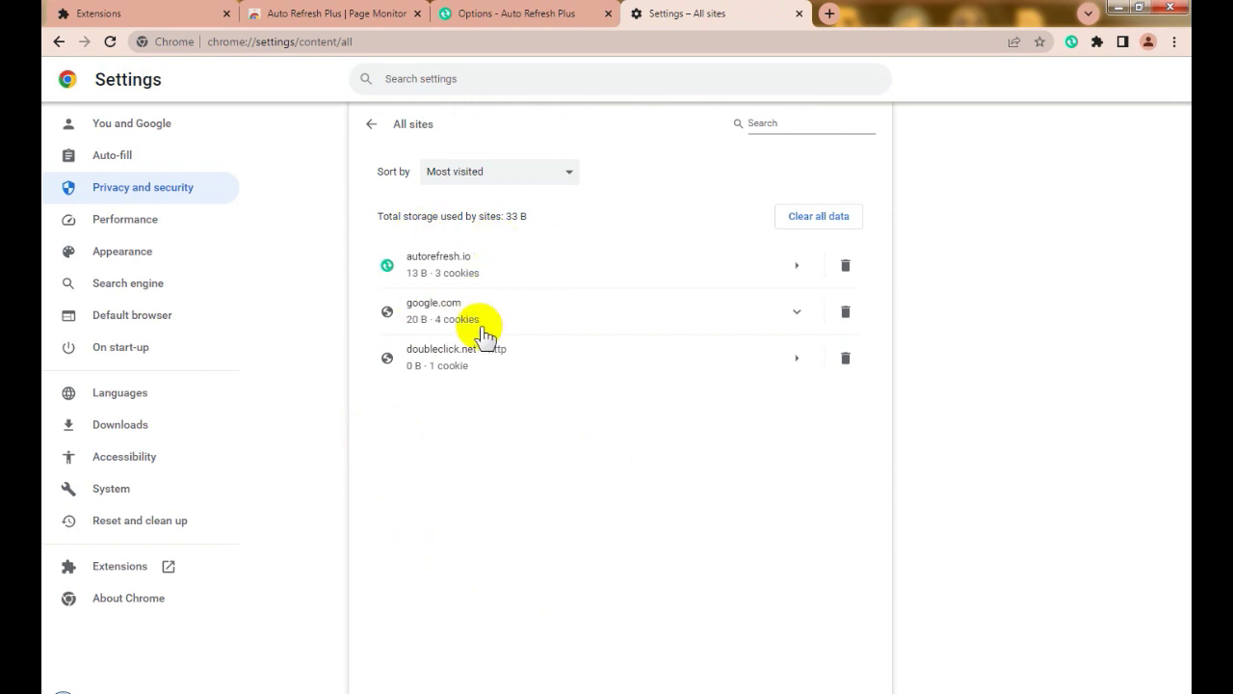
- In Site settings, allow sites to send pop-ups and use redirects
click(133, 219)
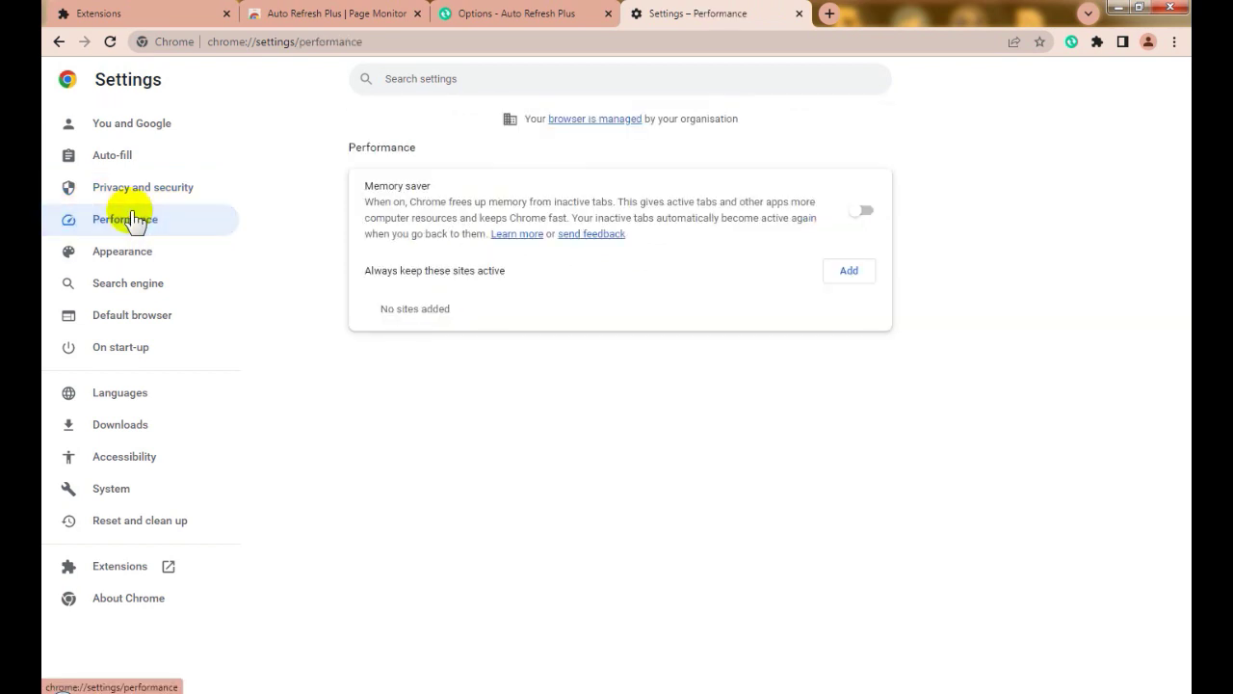
click(149, 189)
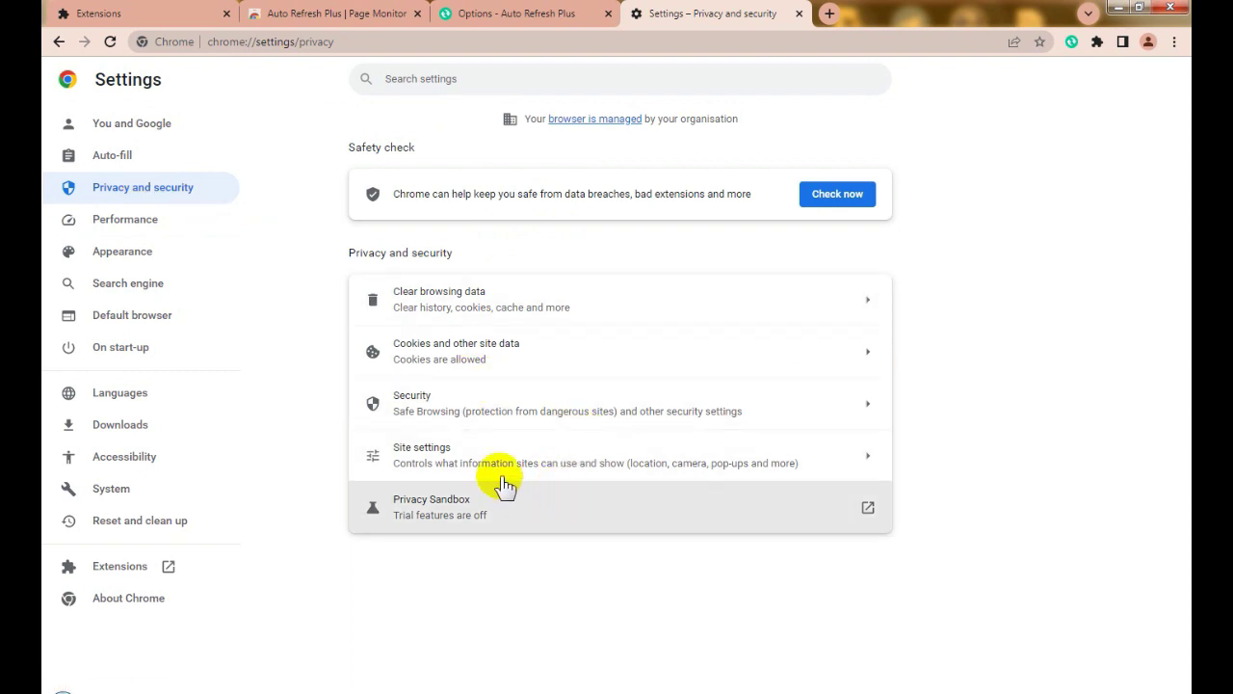
click(508, 468)
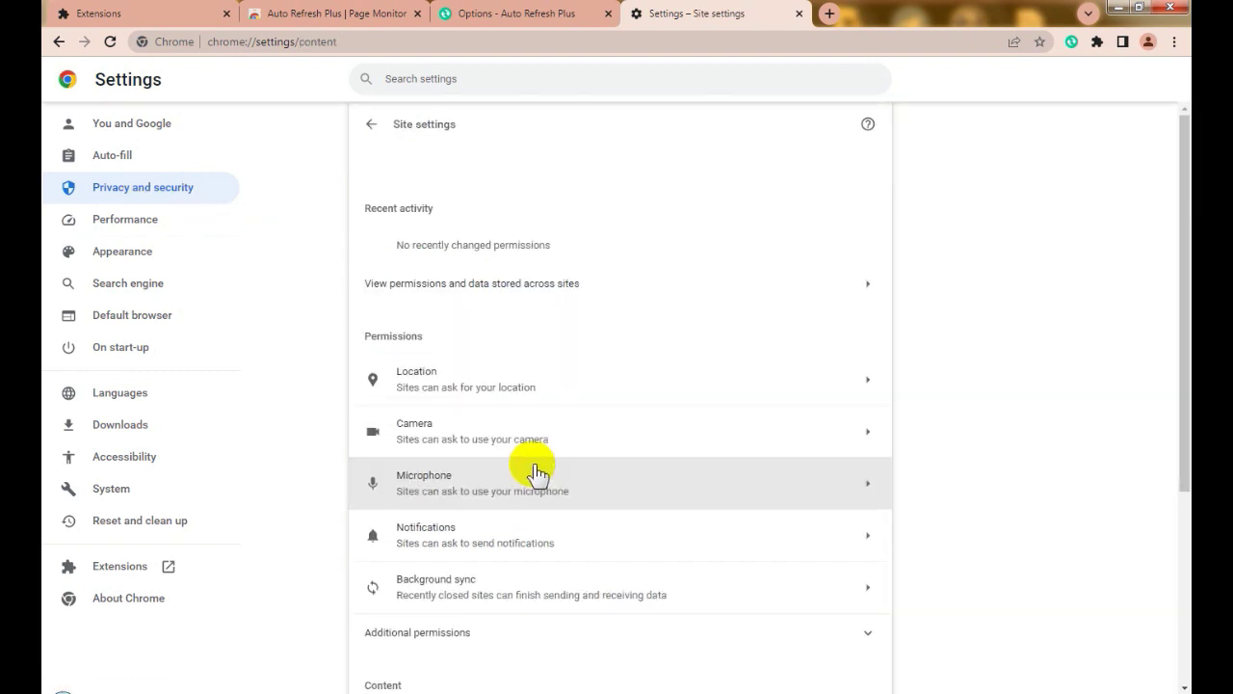
scroll(541, 469, down, 5)
click(503, 580)
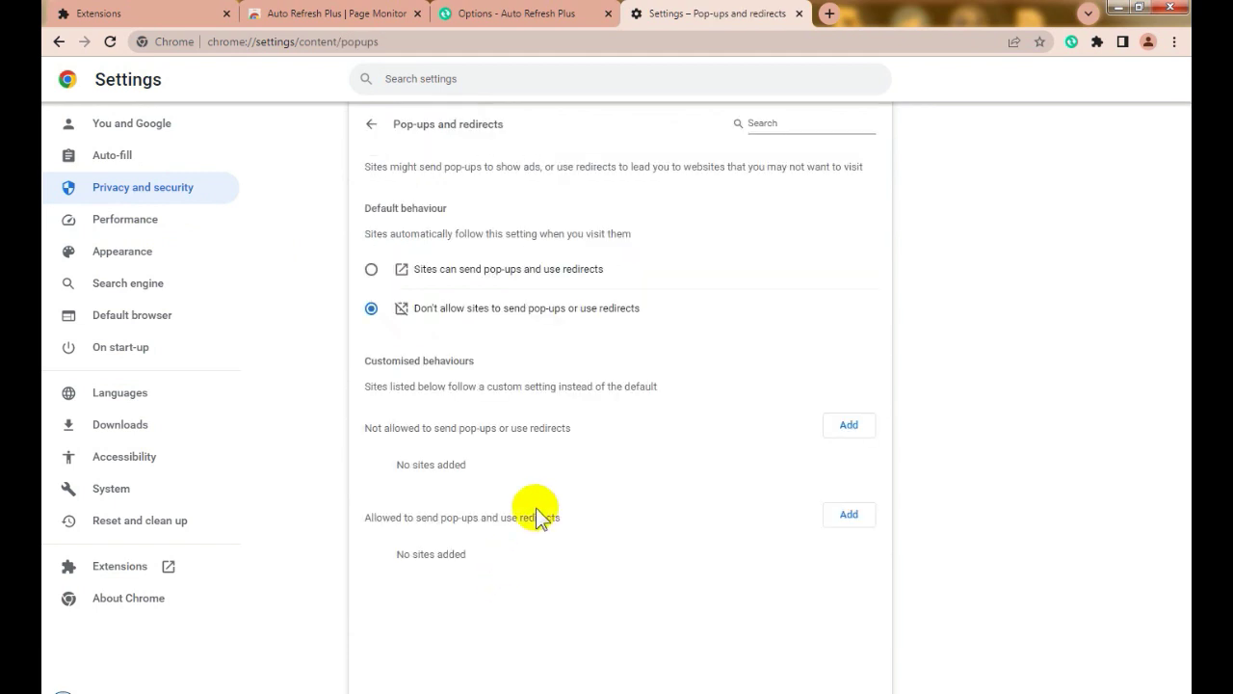
click(371, 270)
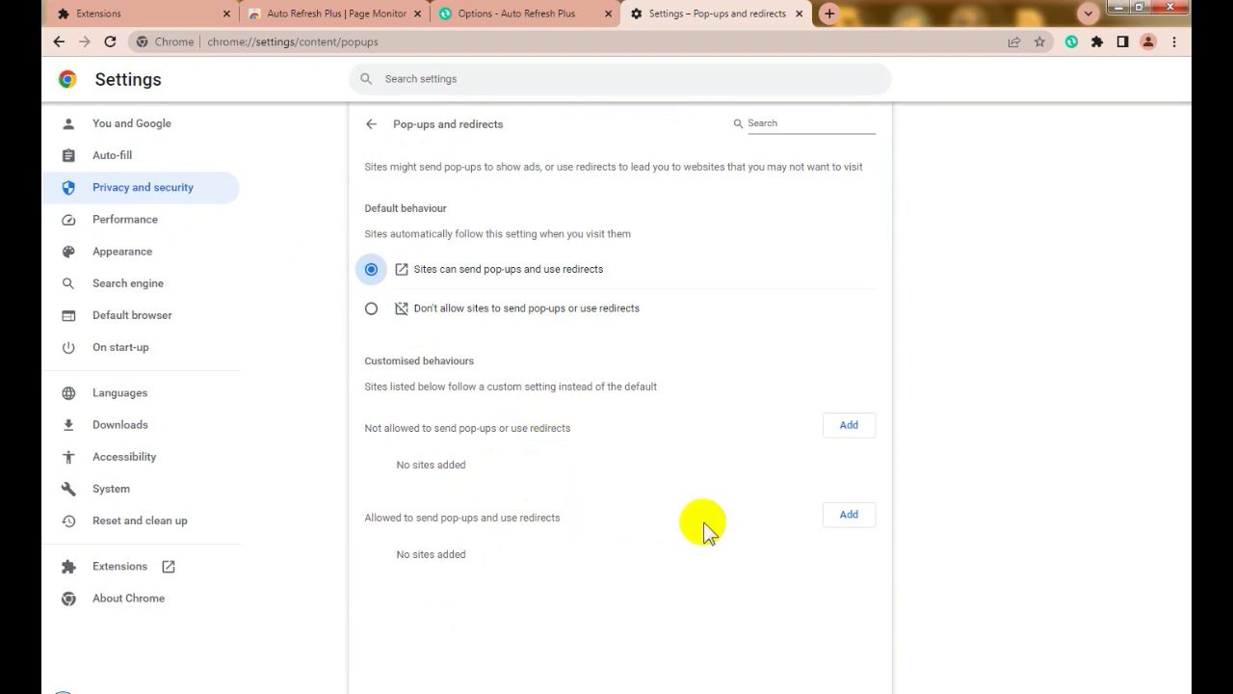
- Add the Adsterra ad link as an allowed pop-up site, then return to Auto Refresh Plus options
click(847, 515)
text(blegodforsaken.com/evk8t9wegv?key=9b288c23600fd40d300826c51ba116aa)
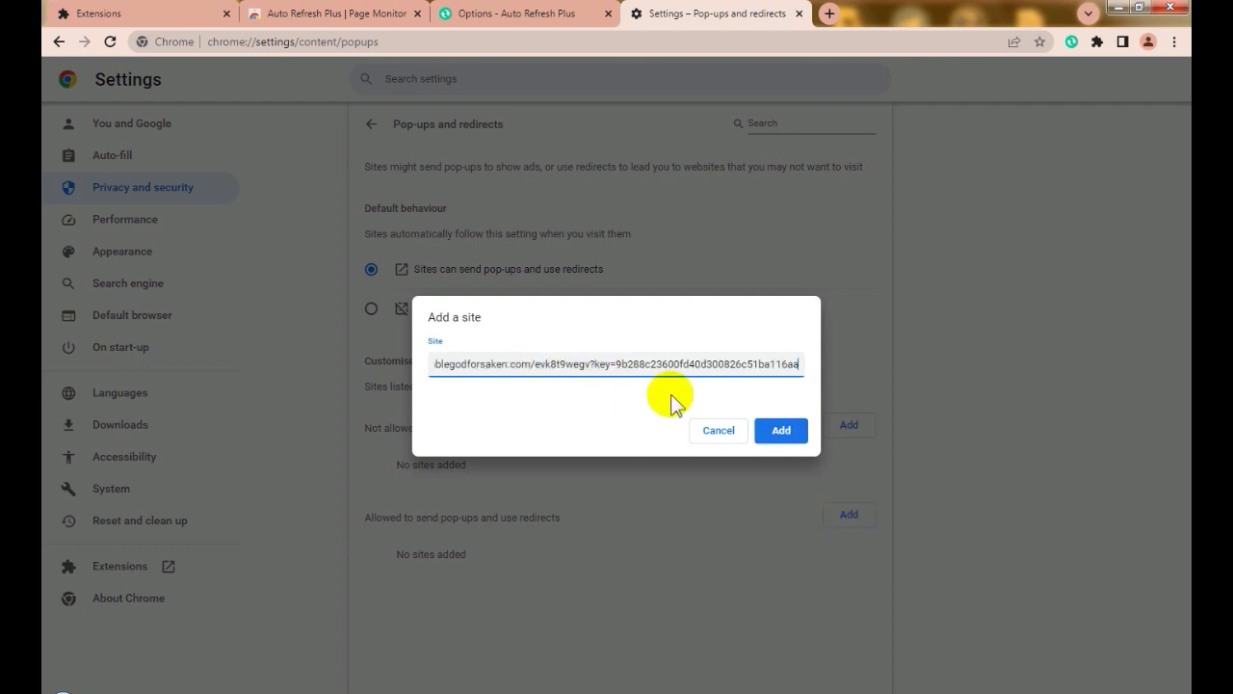
click(782, 433)
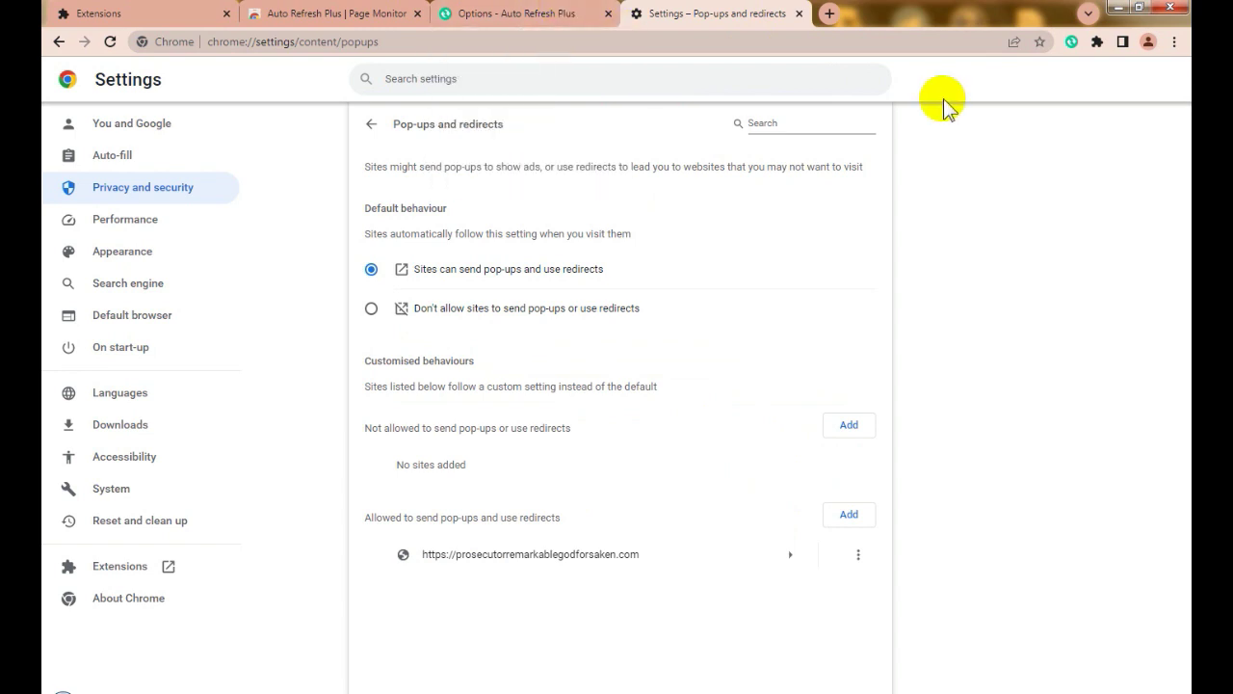
click(533, 13)
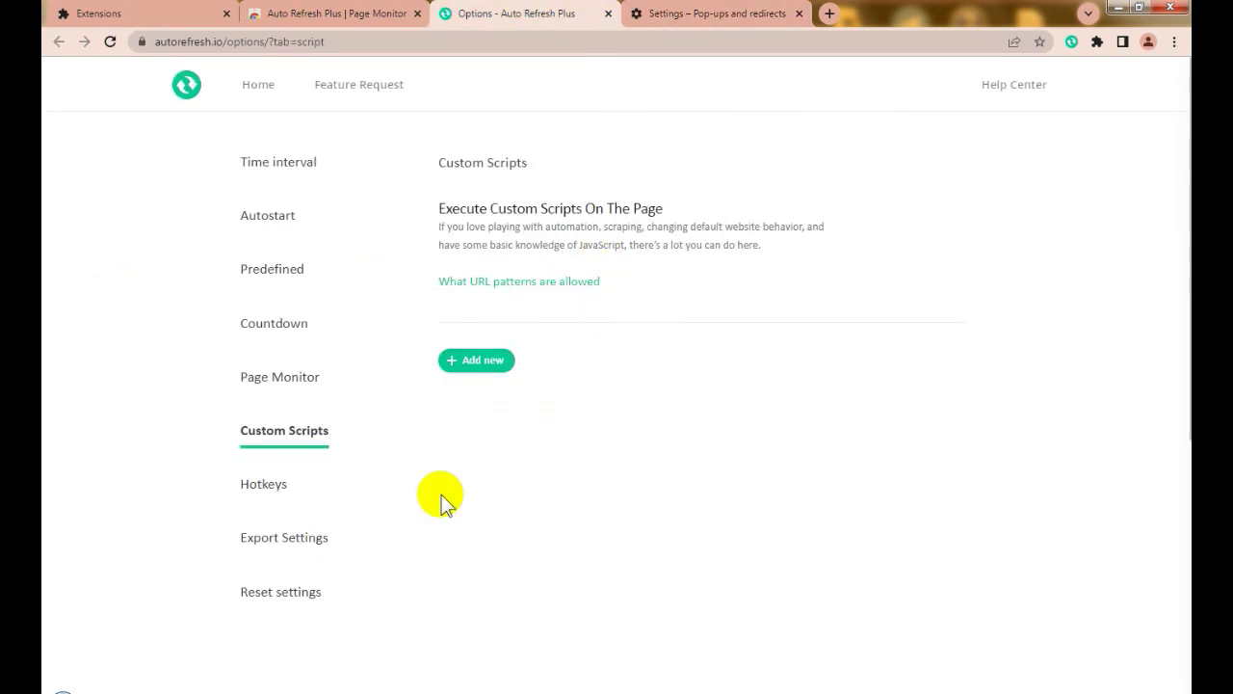
- Copy 'clear cache' from the Notepad notes and return to the Auto Refresh Plus store tab
click(330, 686)
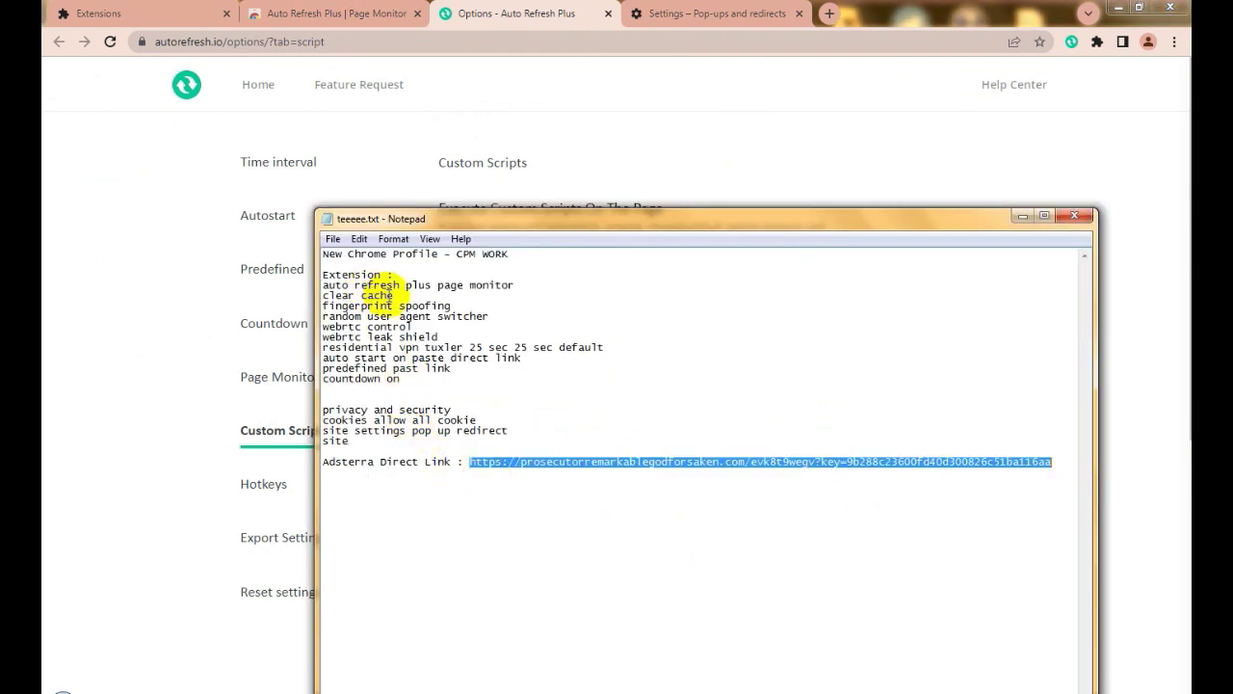
drag(395, 295, 318, 295)
key(ctrl+c)
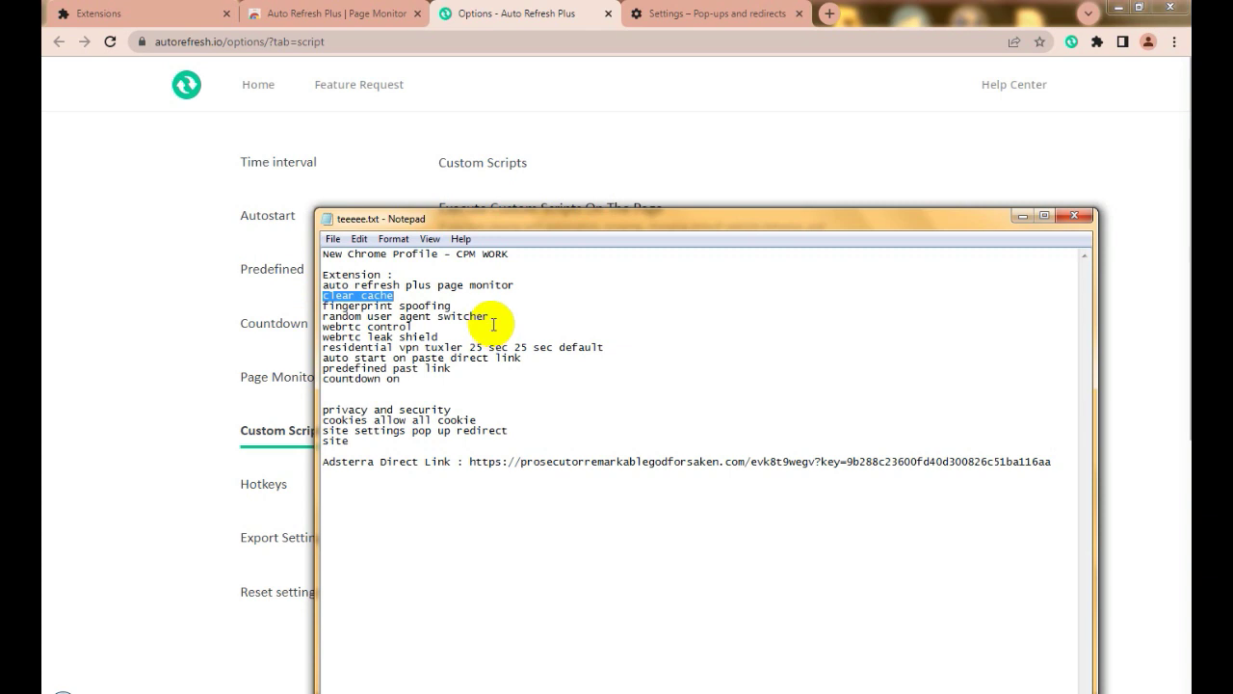
click(509, 13)
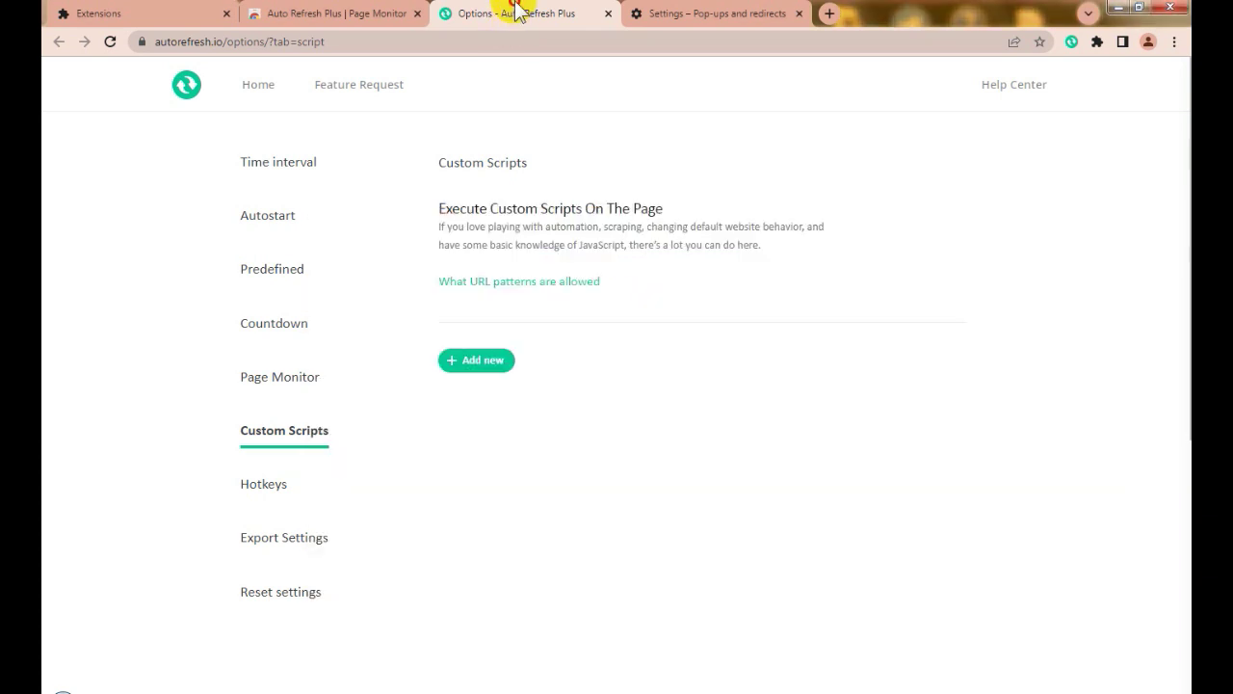
click(342, 12)
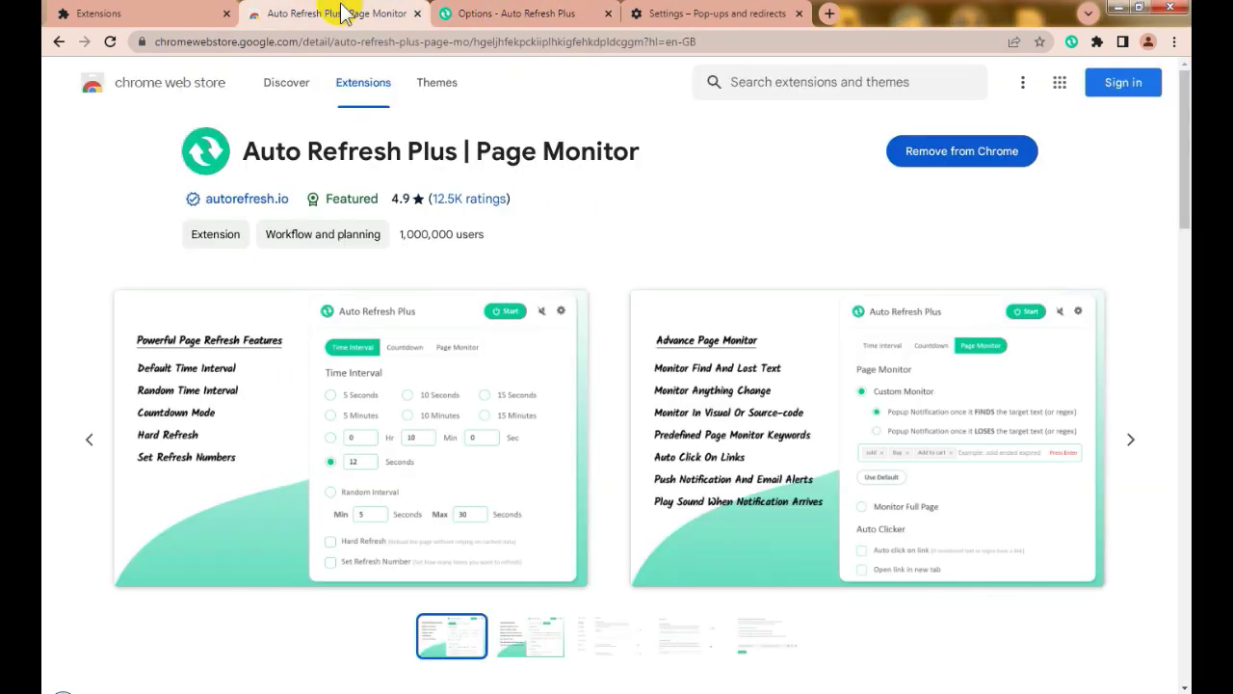
- Search the store for 'clear cache', open the first Clear Cache result and choose Add to Chrome
click(767, 79)
key(ctrl+v)
key(Return)
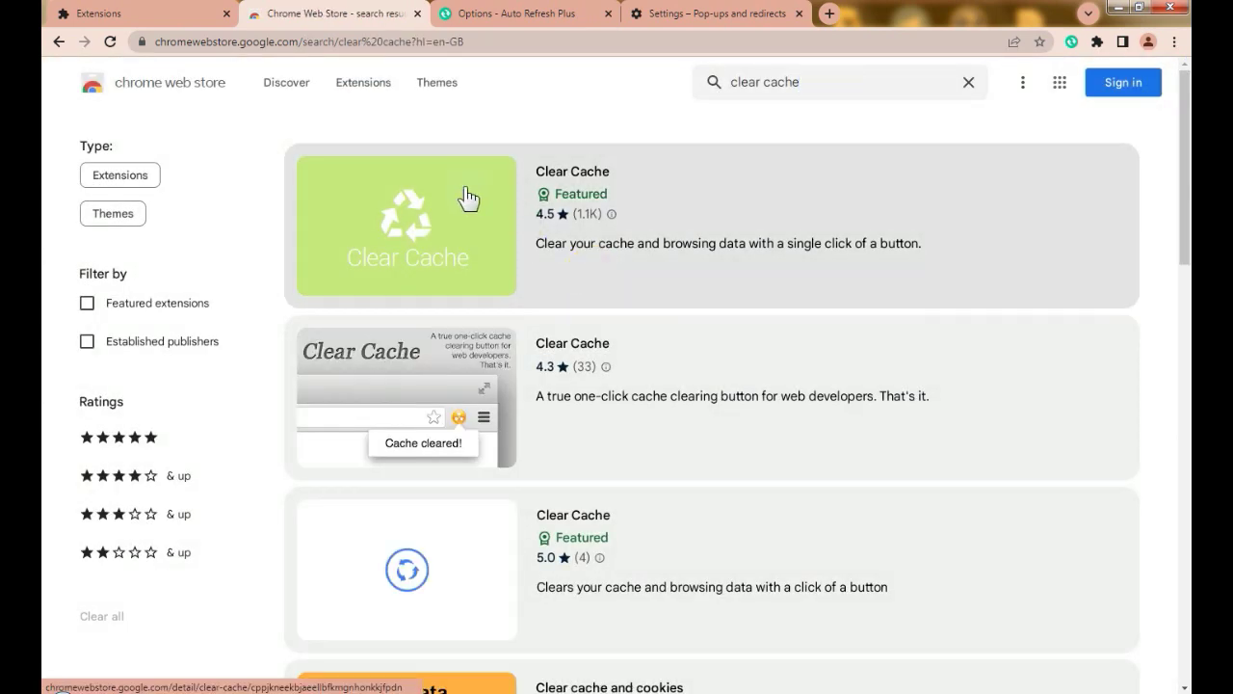
click(466, 195)
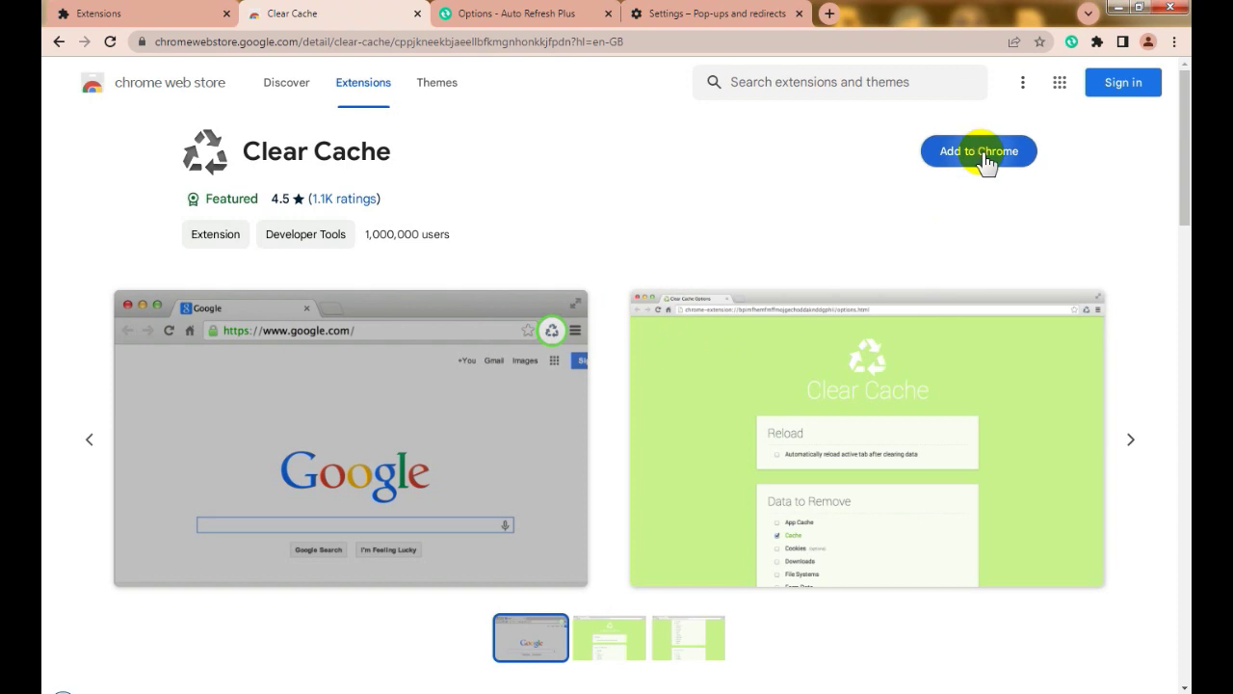
click(984, 154)
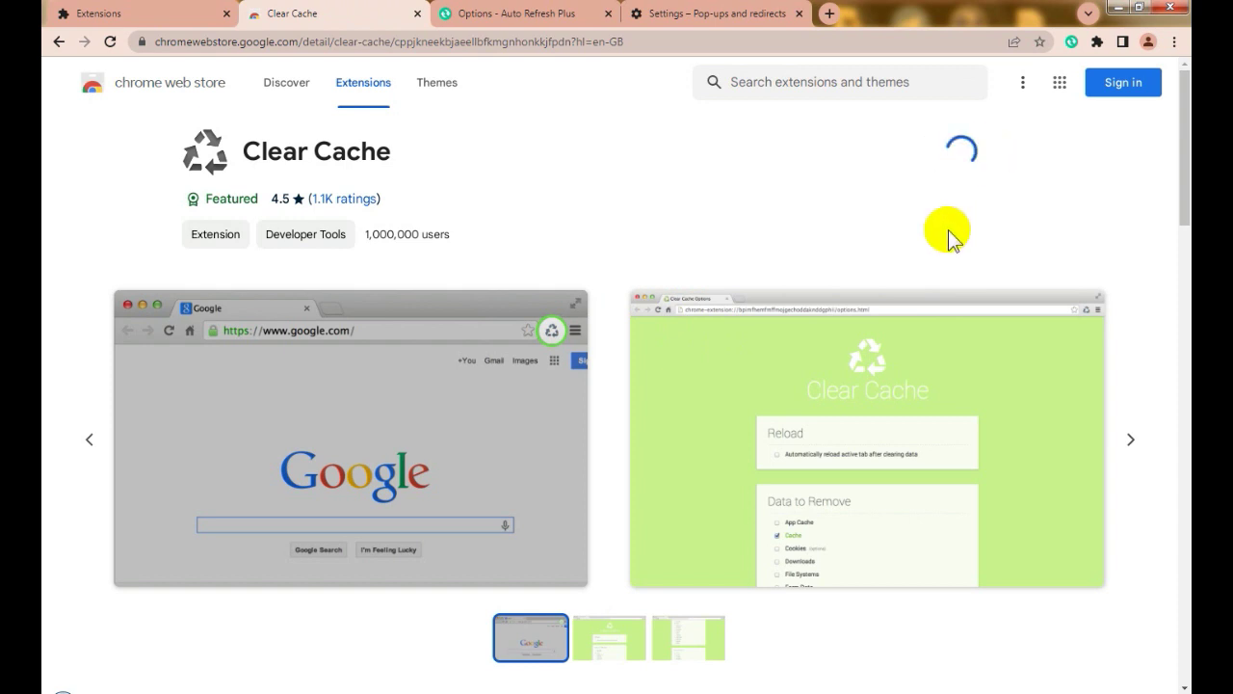
- Add Clear Cache and tick App Cache, Cache Storage, Cookies, Downloads, File Systems, Indexed DB, Local Storage, Plugin Data
click(624, 175)
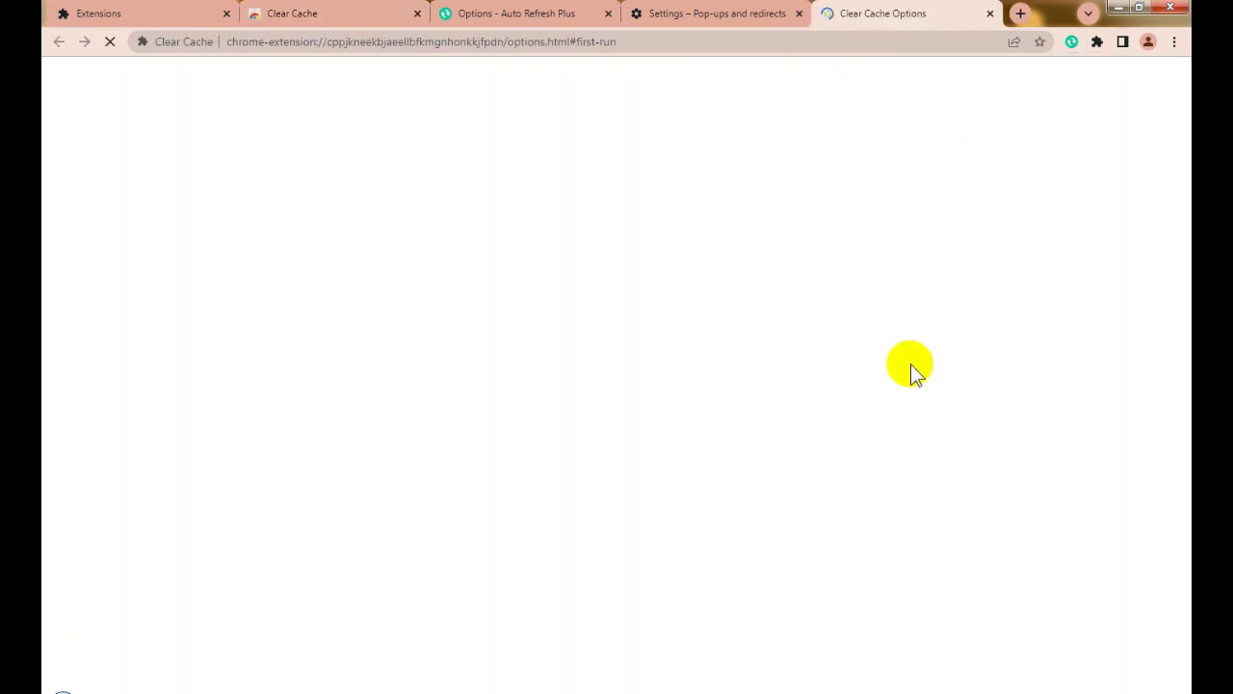
scroll(693, 450, down, 2)
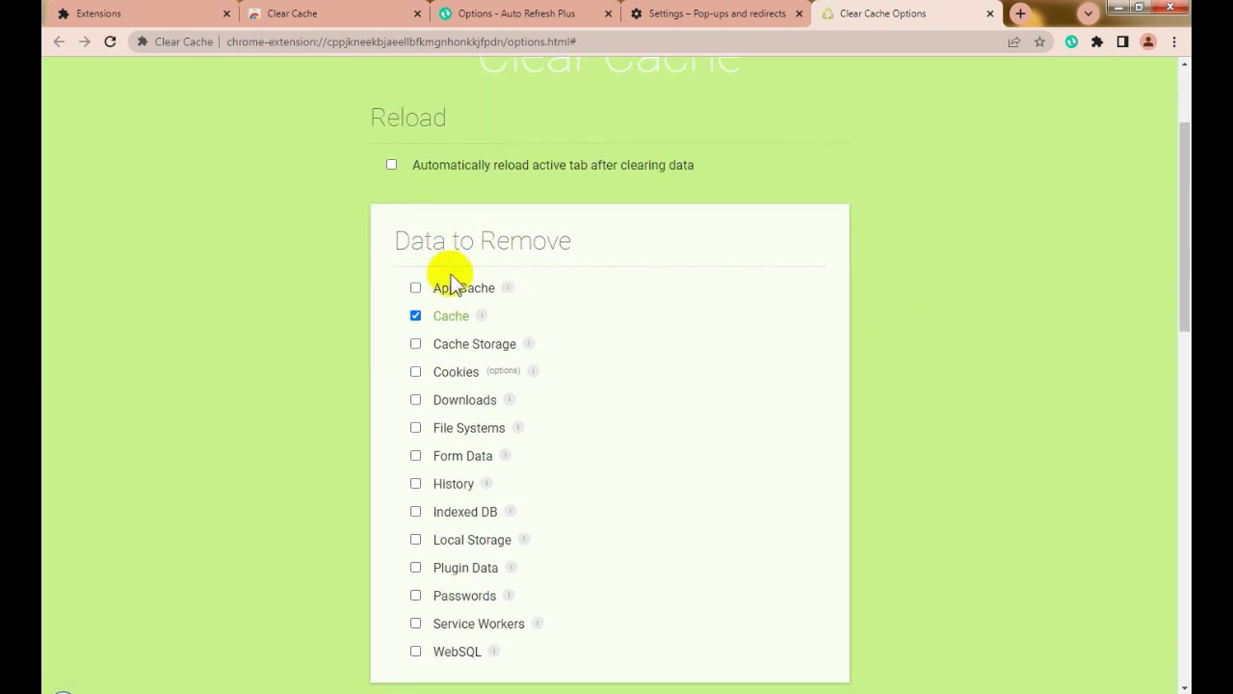
click(416, 288)
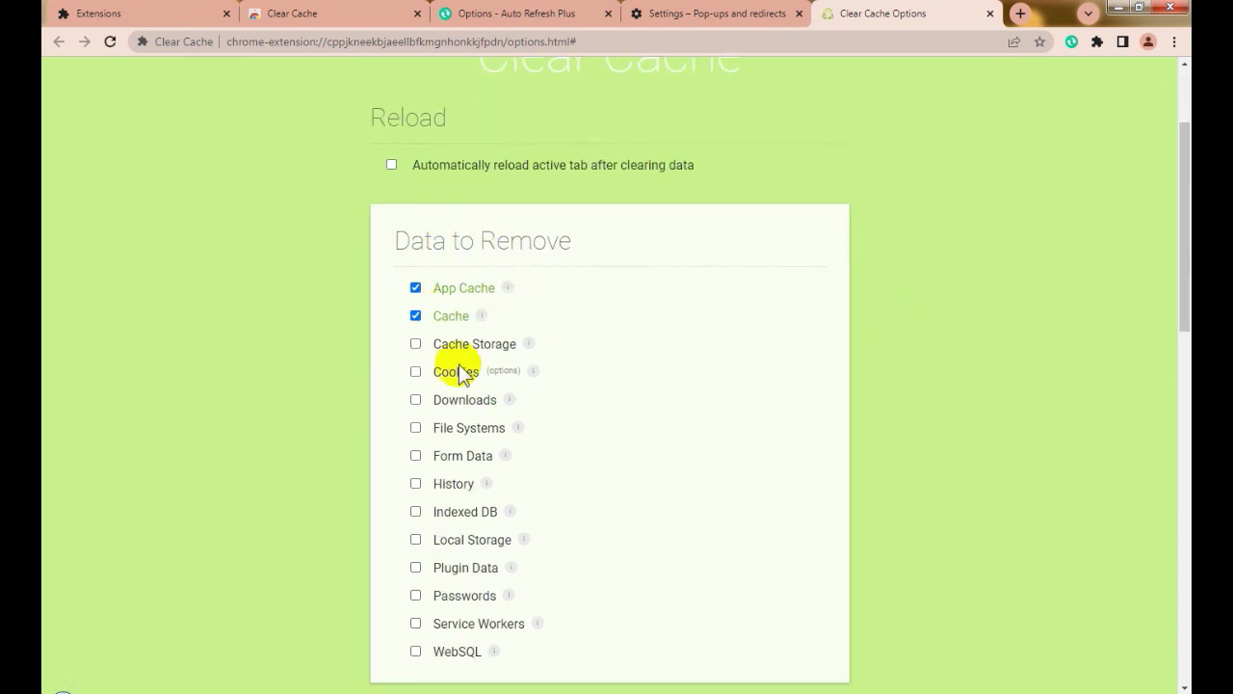
click(415, 344)
click(415, 372)
click(415, 400)
click(418, 427)
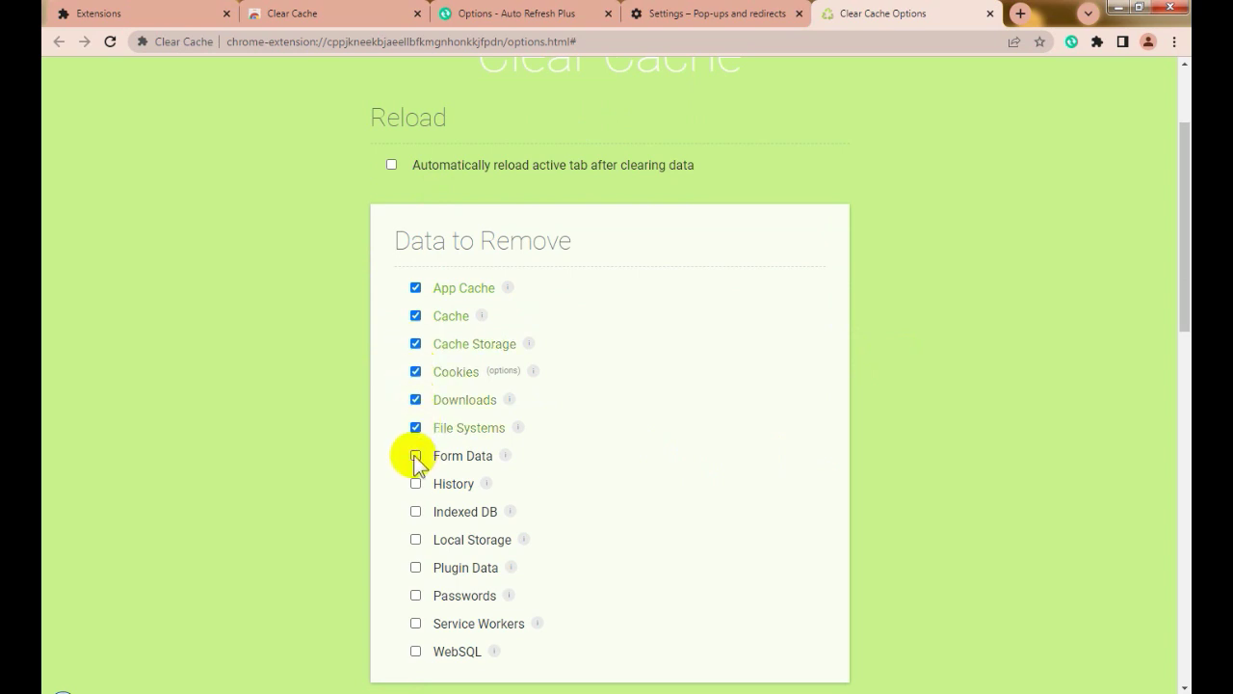
click(415, 511)
click(415, 540)
click(415, 569)
- Also tick Service Workers and WebSQL, leaving only Passwords unchecked
scroll(482, 511, down, 2)
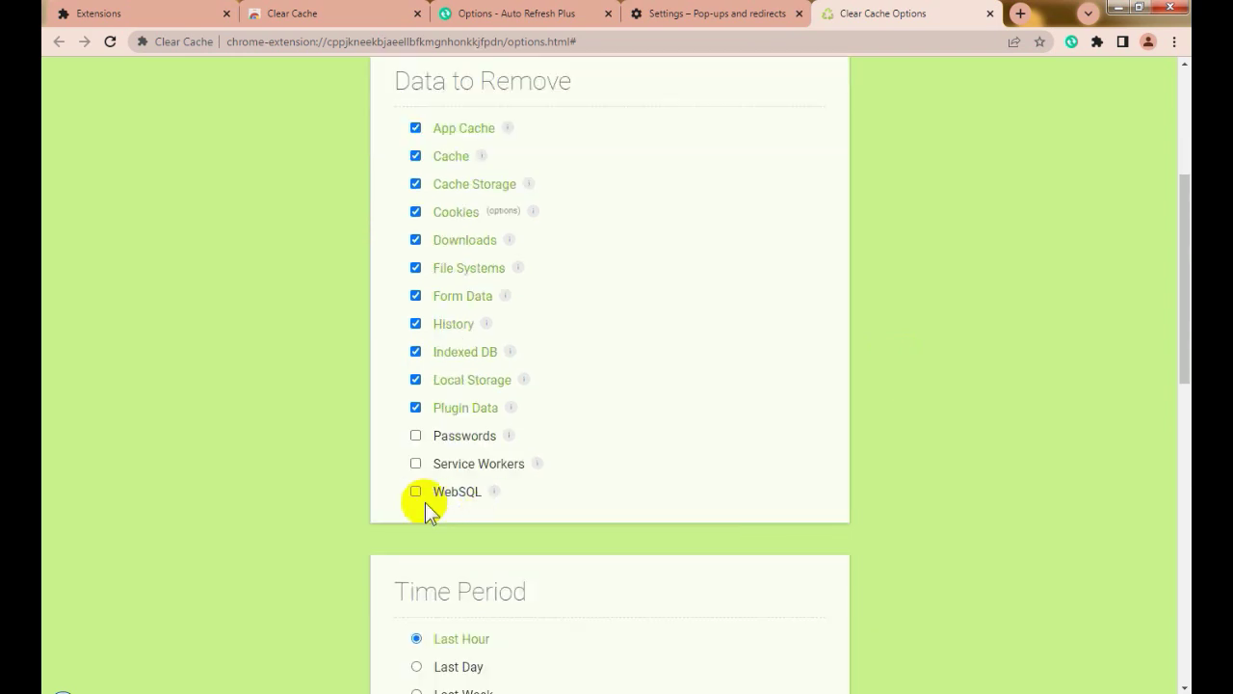
click(416, 463)
click(415, 492)
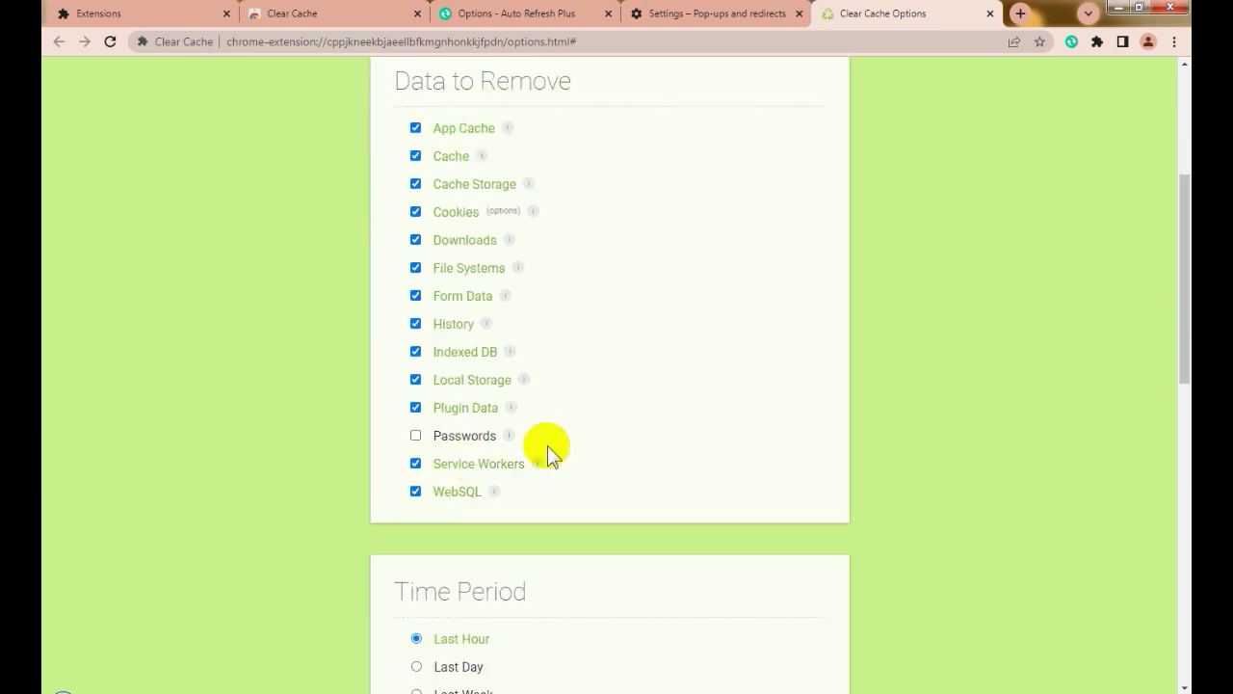
scroll(585, 446, down, 3)
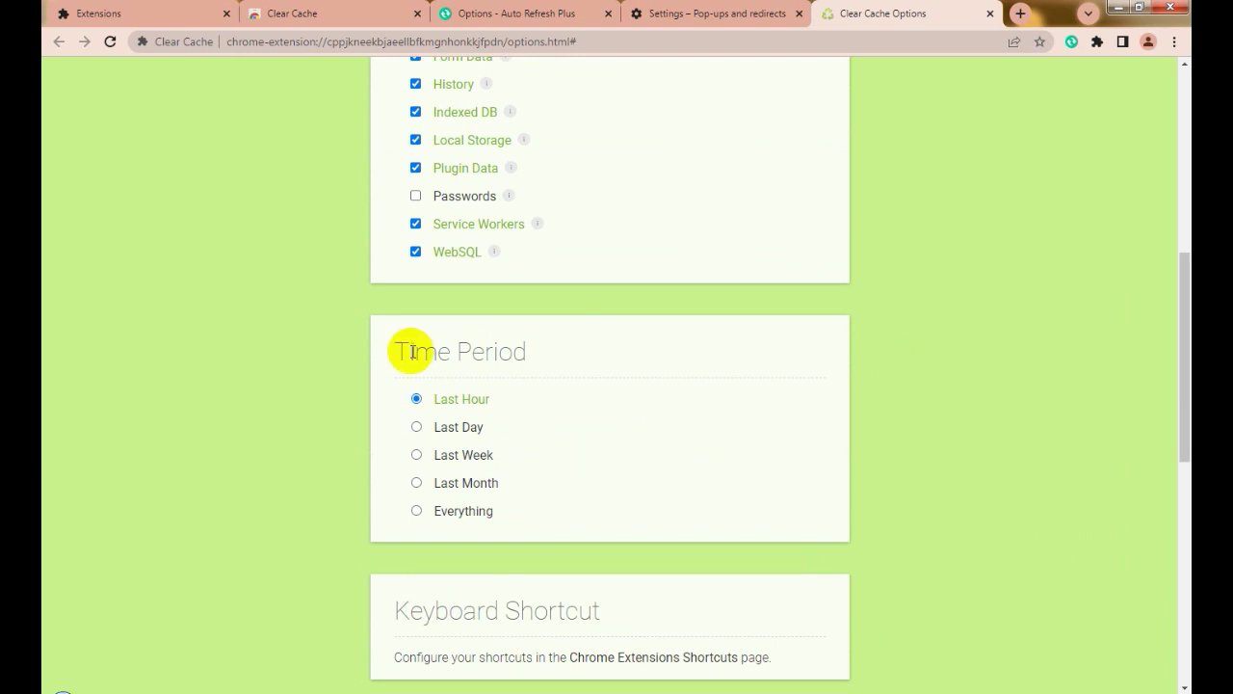
scroll(641, 426, up, 2)
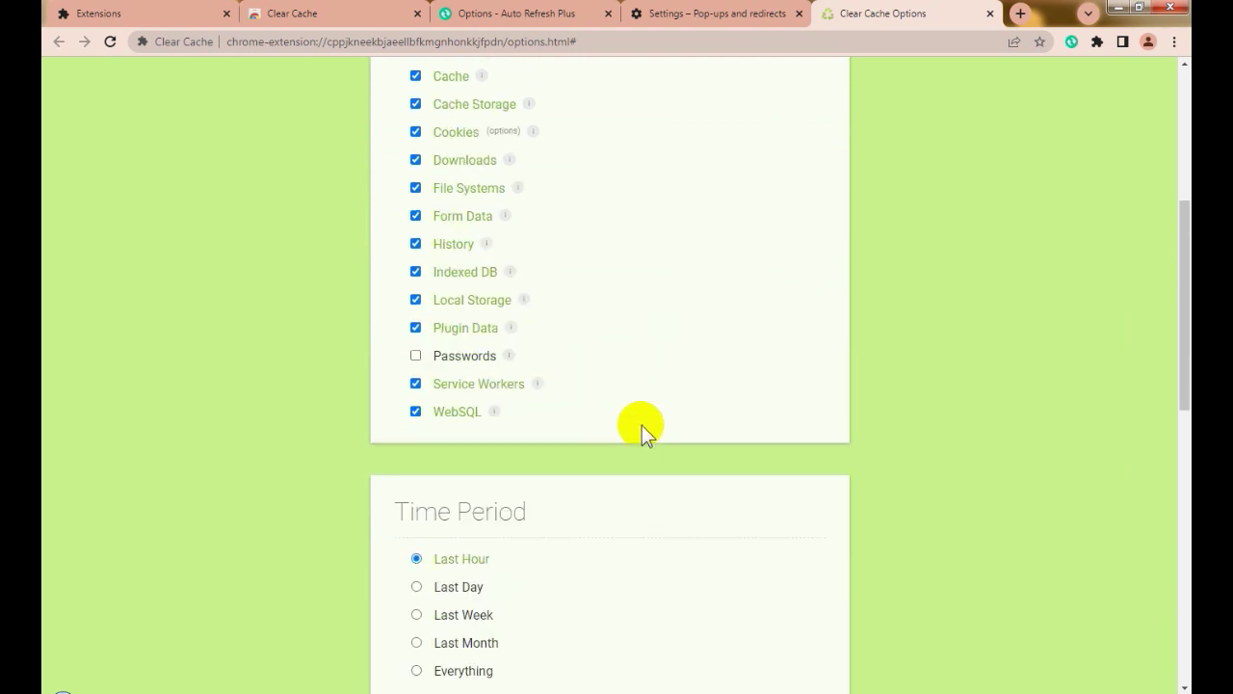
scroll(642, 425, up, 2)
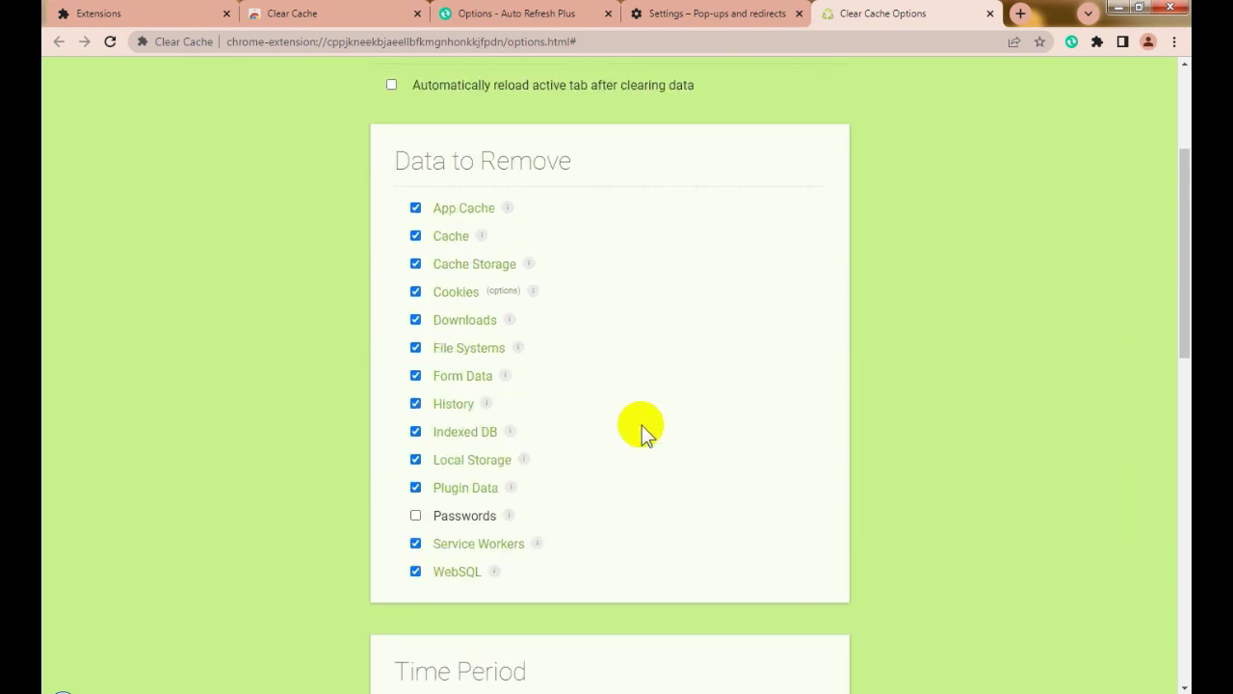
scroll(641, 425, up, 2)
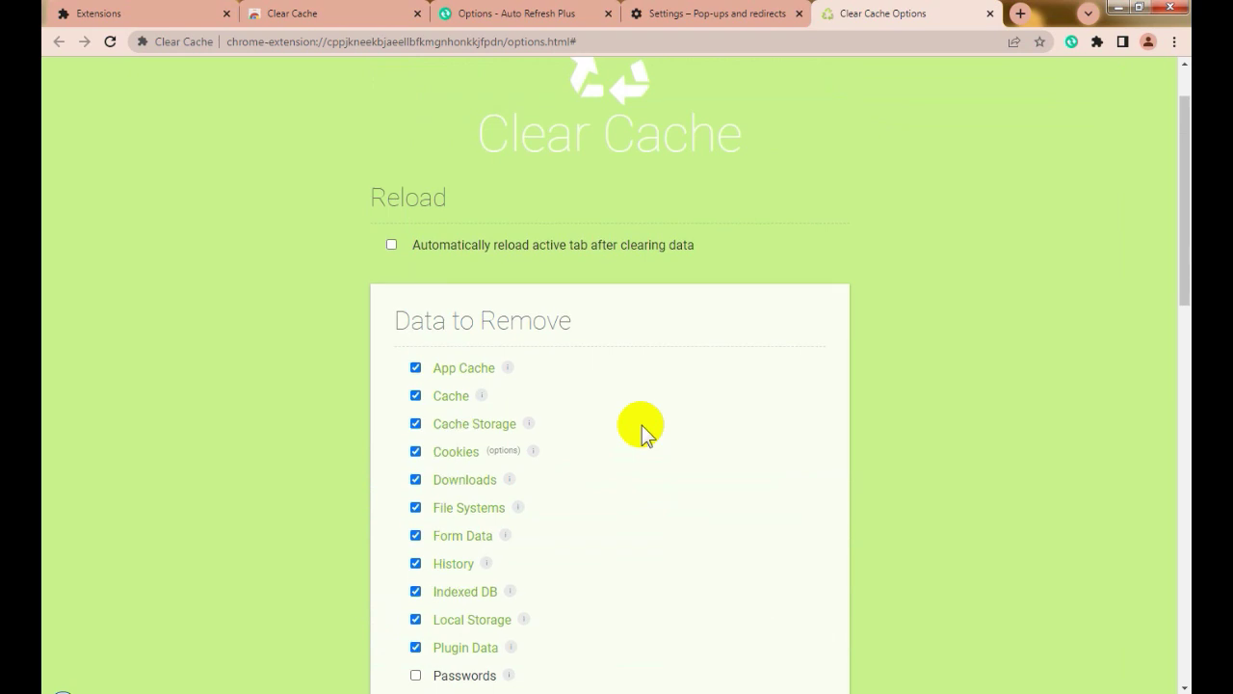
scroll(982, 225, down, 3)
scroll(999, 279, up, 4)
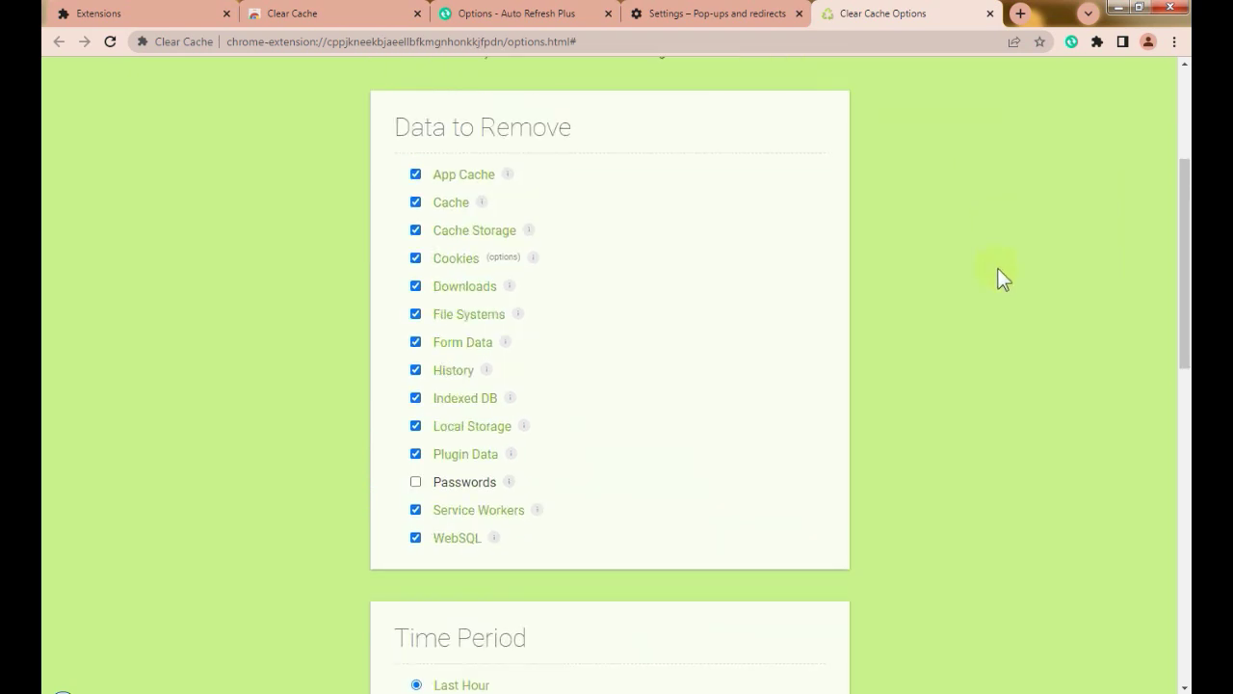
click(1098, 43)
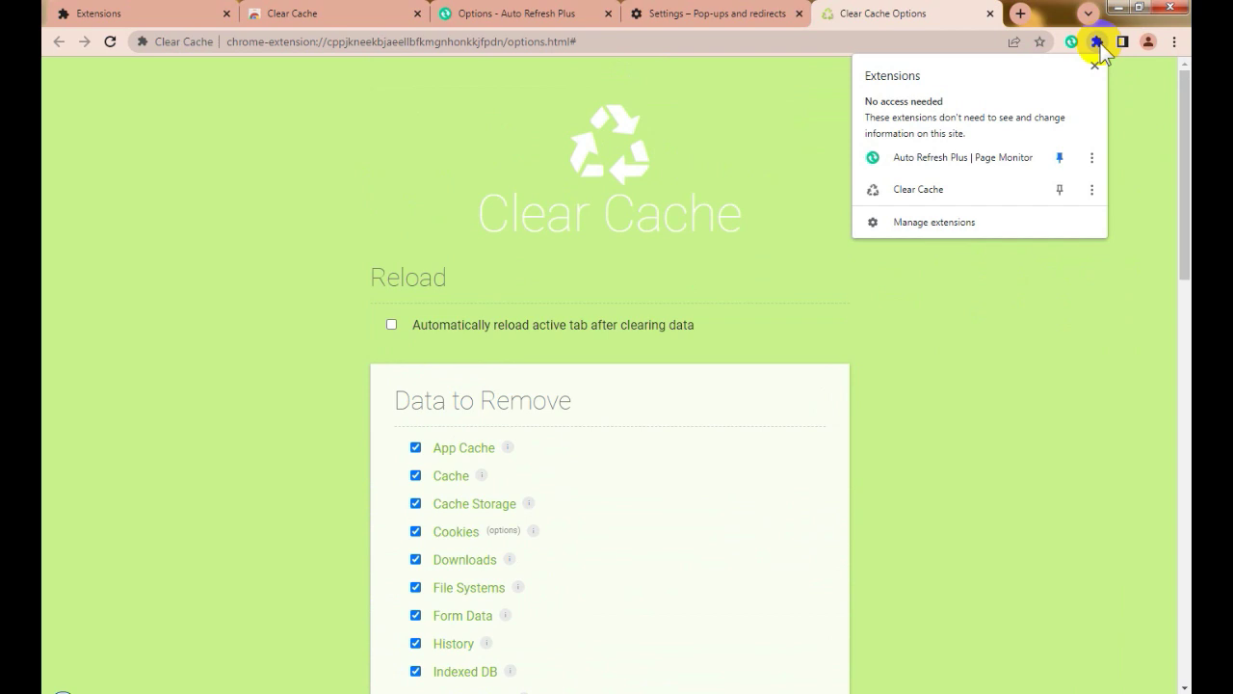
- Pin Clear Cache to the toolbar and run it once to clear browsing data
click(1062, 185)
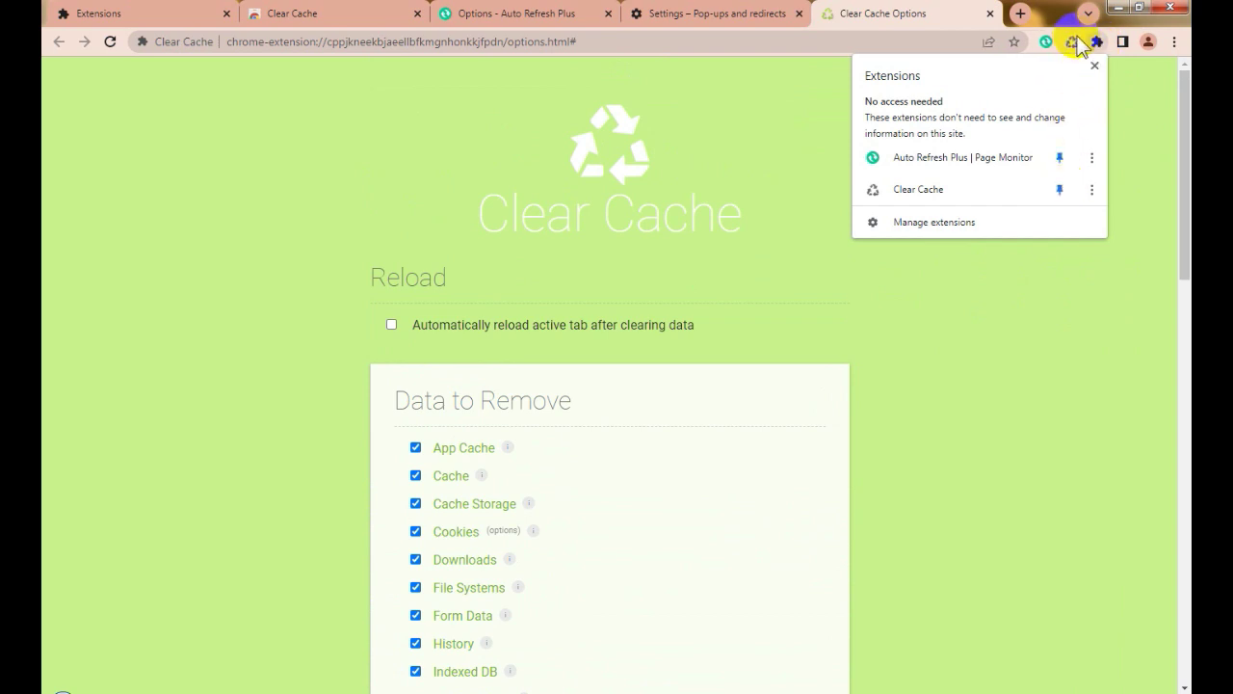
click(1070, 45)
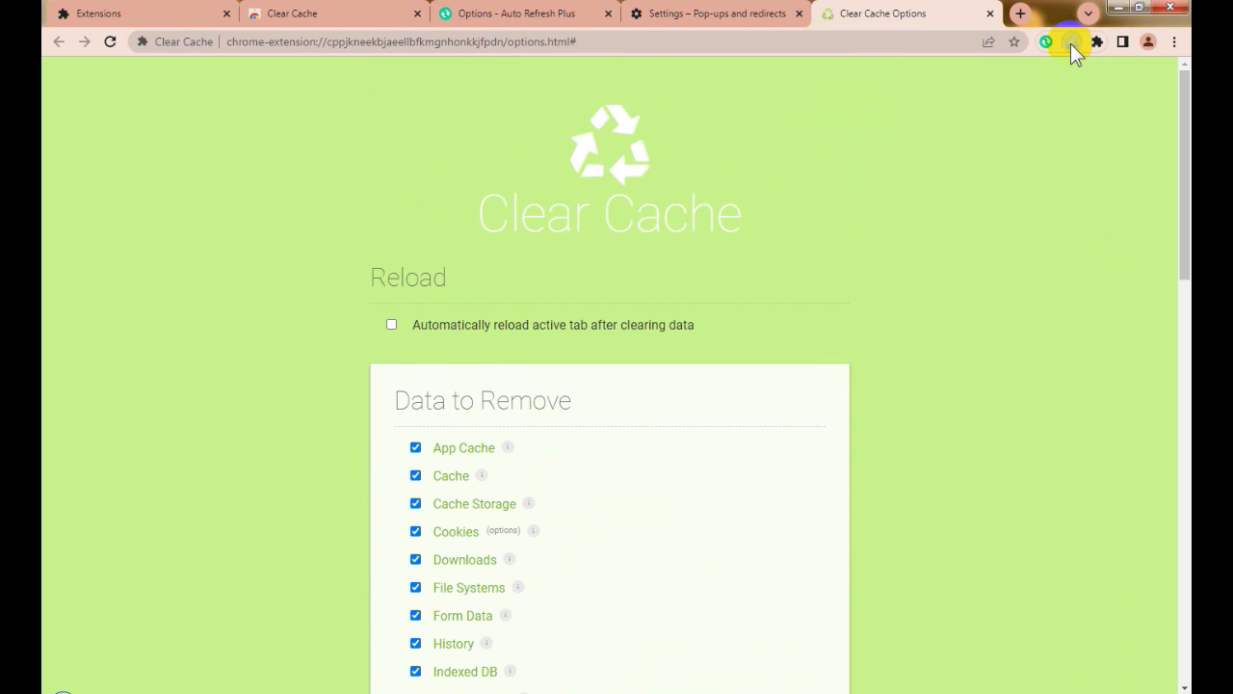
right_click(1070, 43)
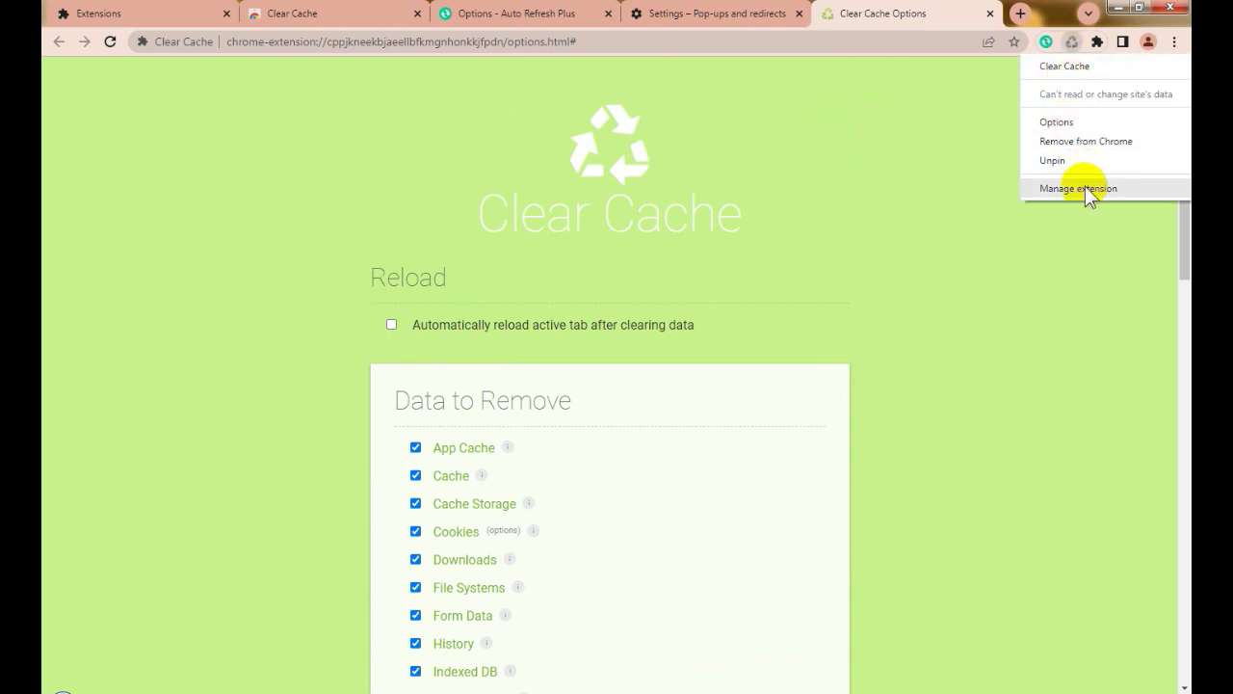
click(1060, 123)
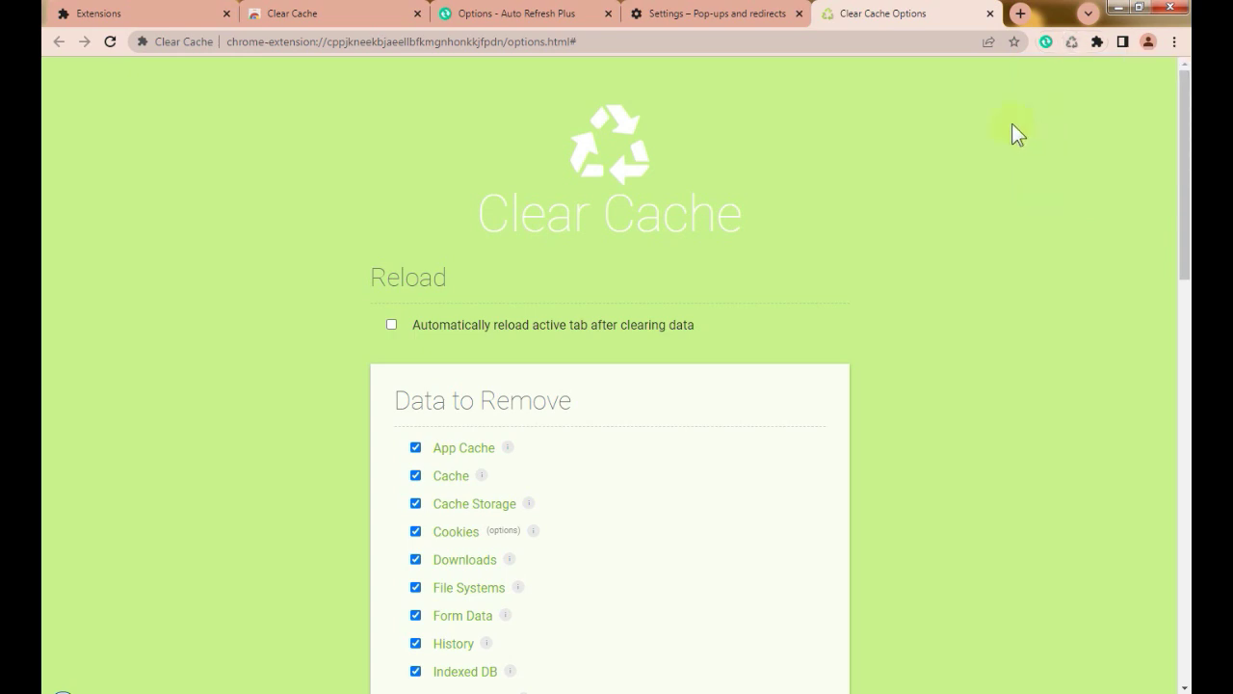
- Tick 'Automatically reload active tab after clearing data' in the Clear Cache options
scroll(936, 266, down, 10)
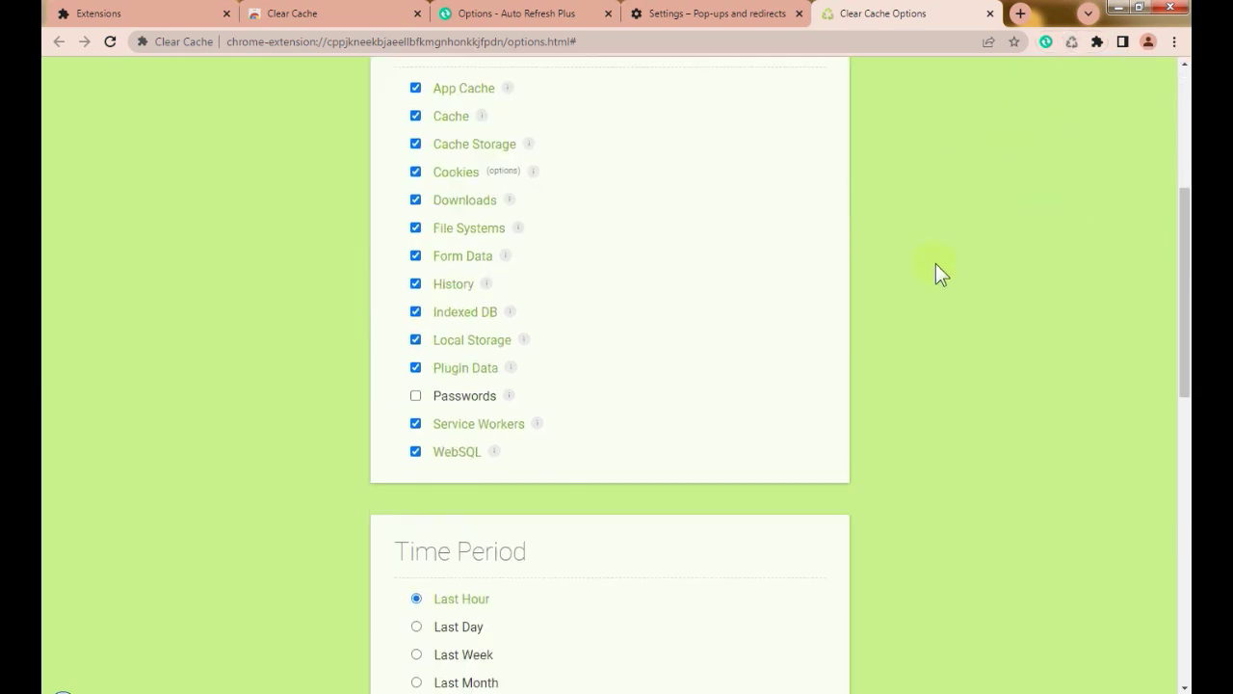
scroll(935, 265, down, 3)
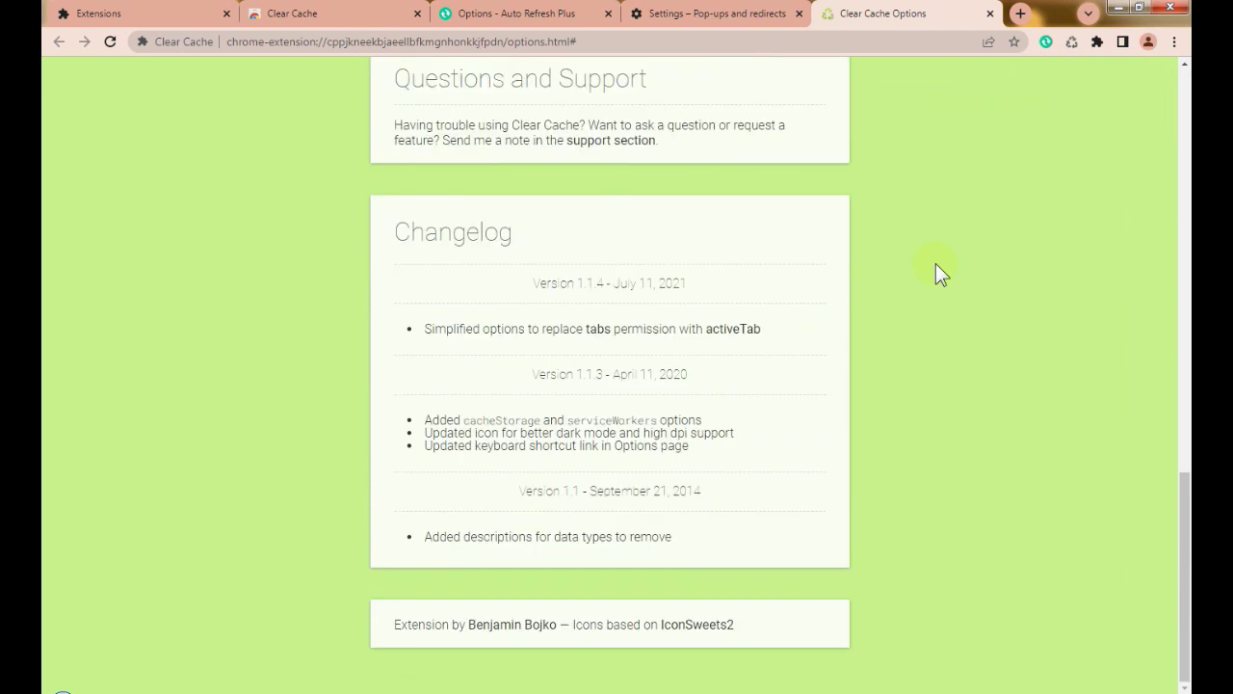
scroll(936, 264, up, 7)
scroll(936, 263, up, 5)
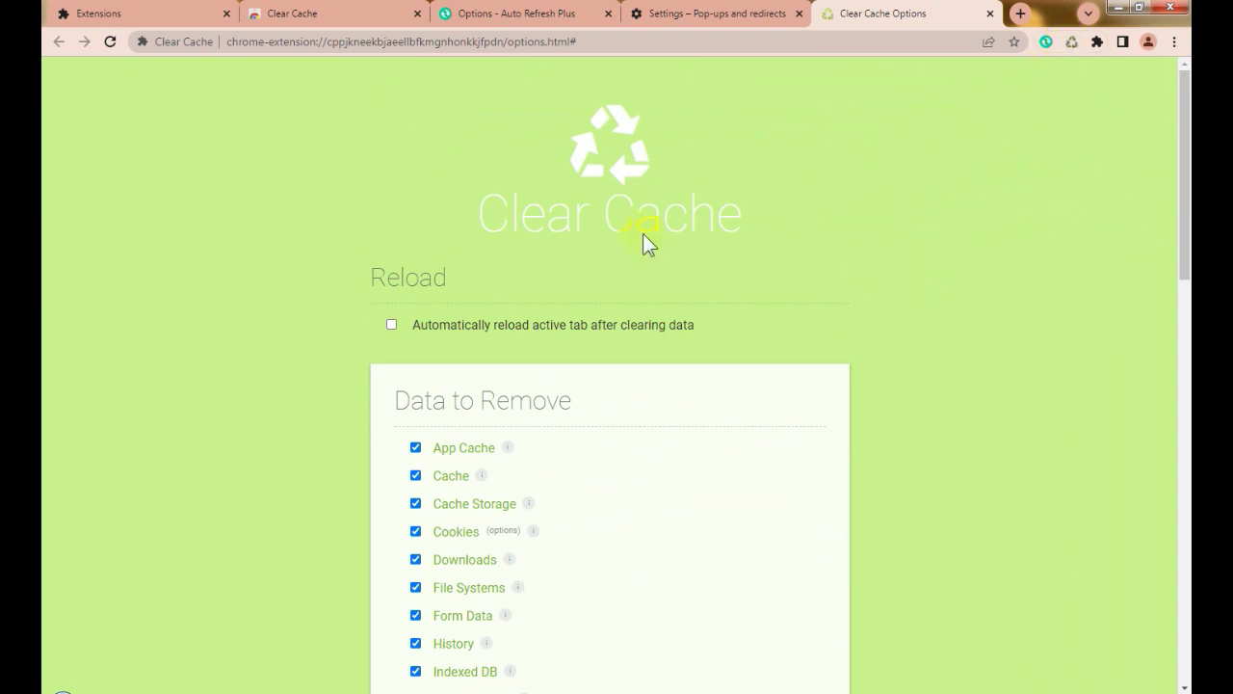
click(390, 325)
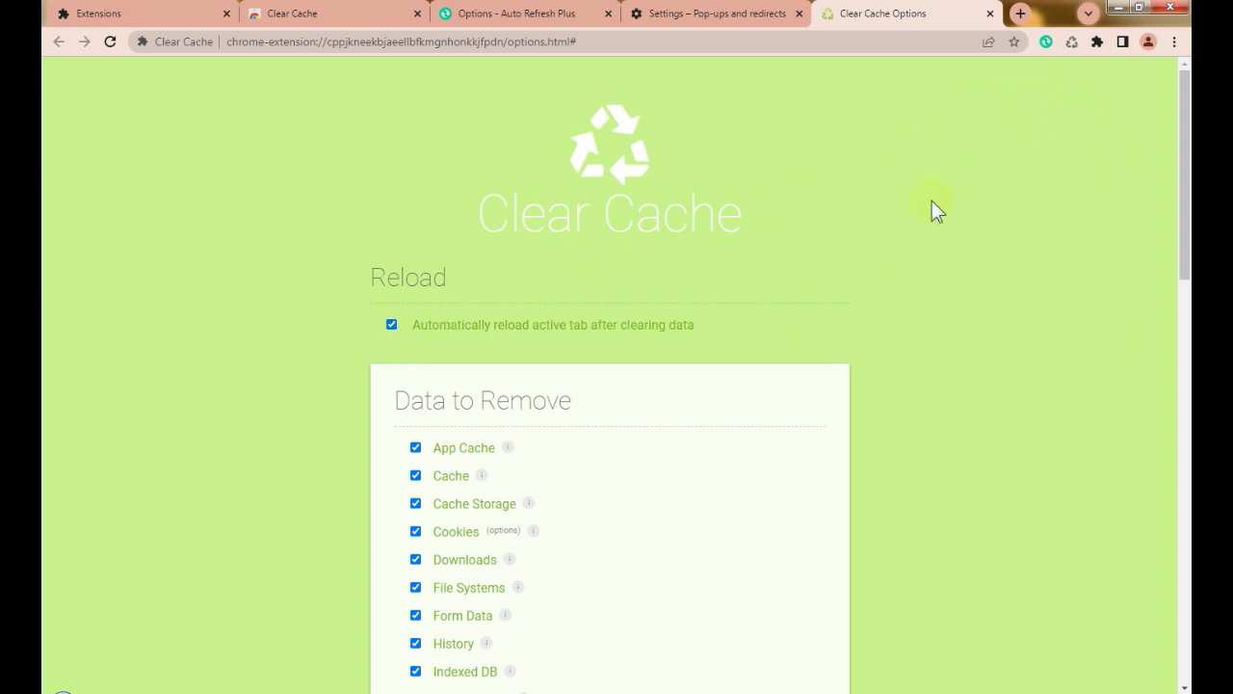
- Open Clear Cache's extension management page from its toolbar menu
right_click(1071, 42)
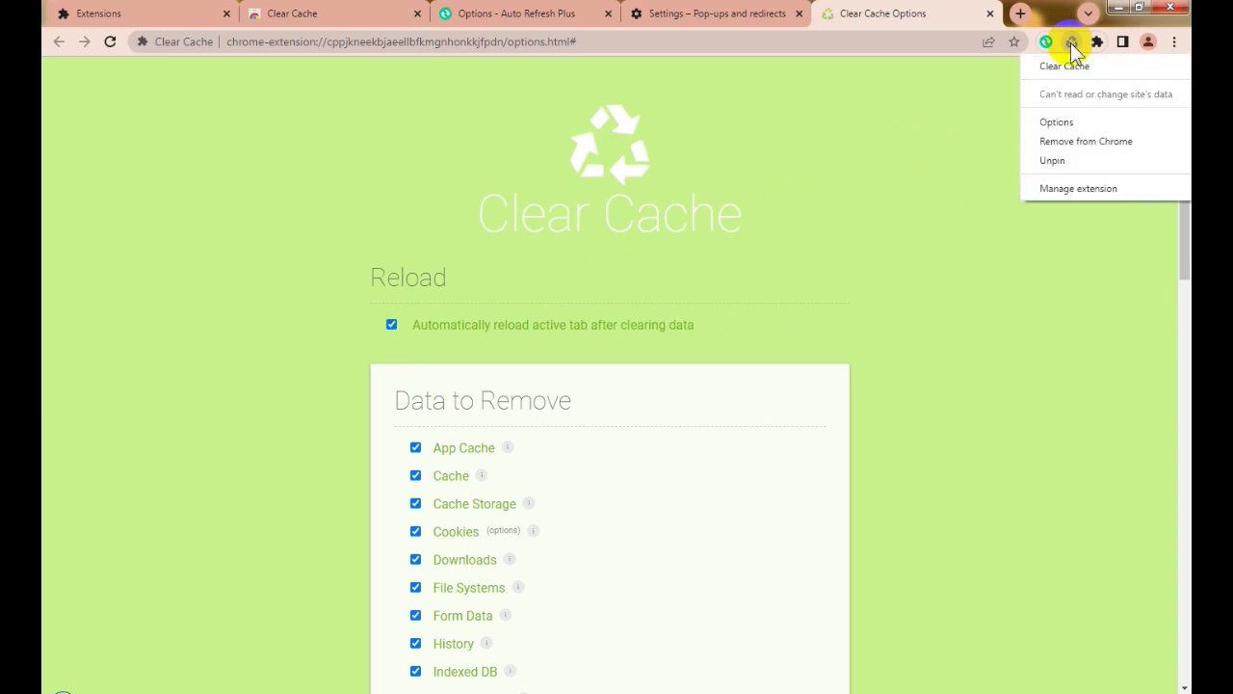
click(1077, 190)
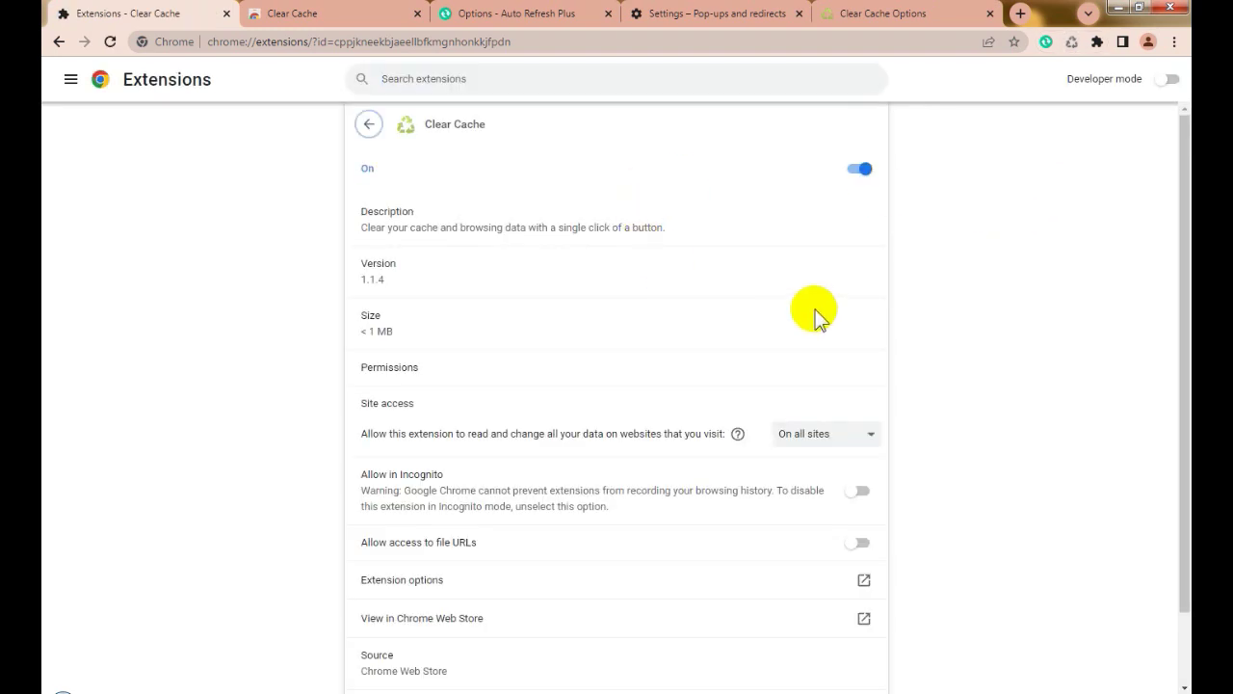
scroll(814, 315, down, 2)
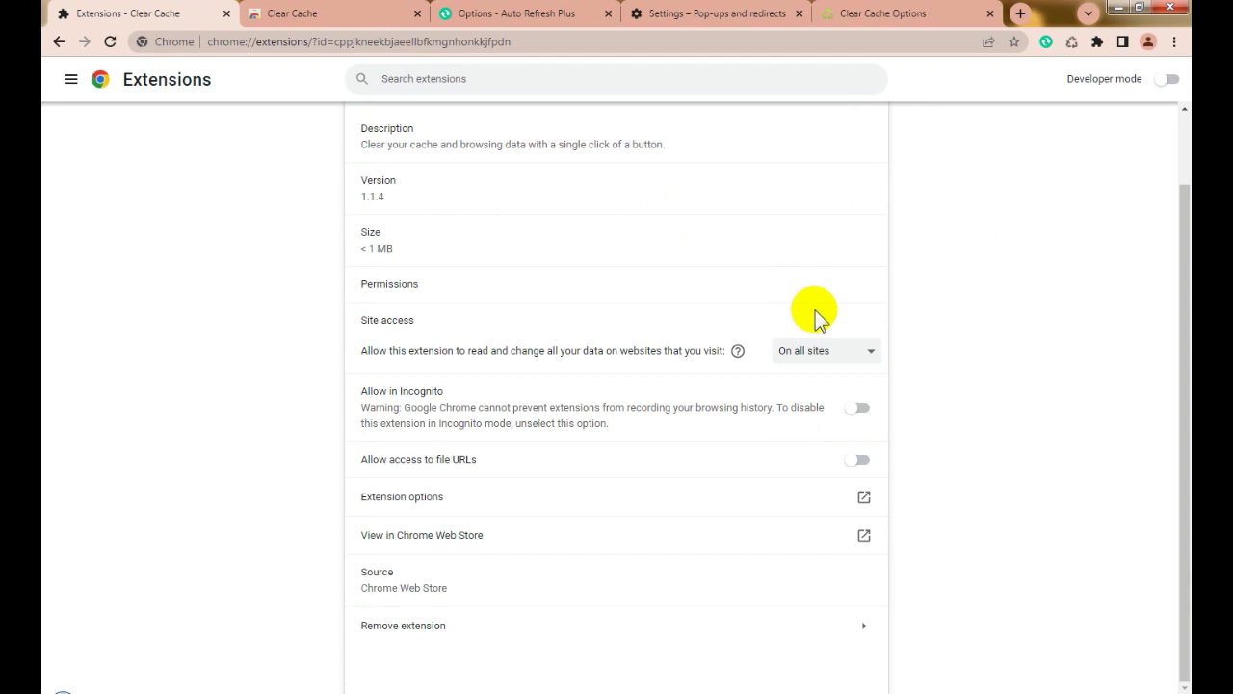
scroll(814, 315, up, 2)
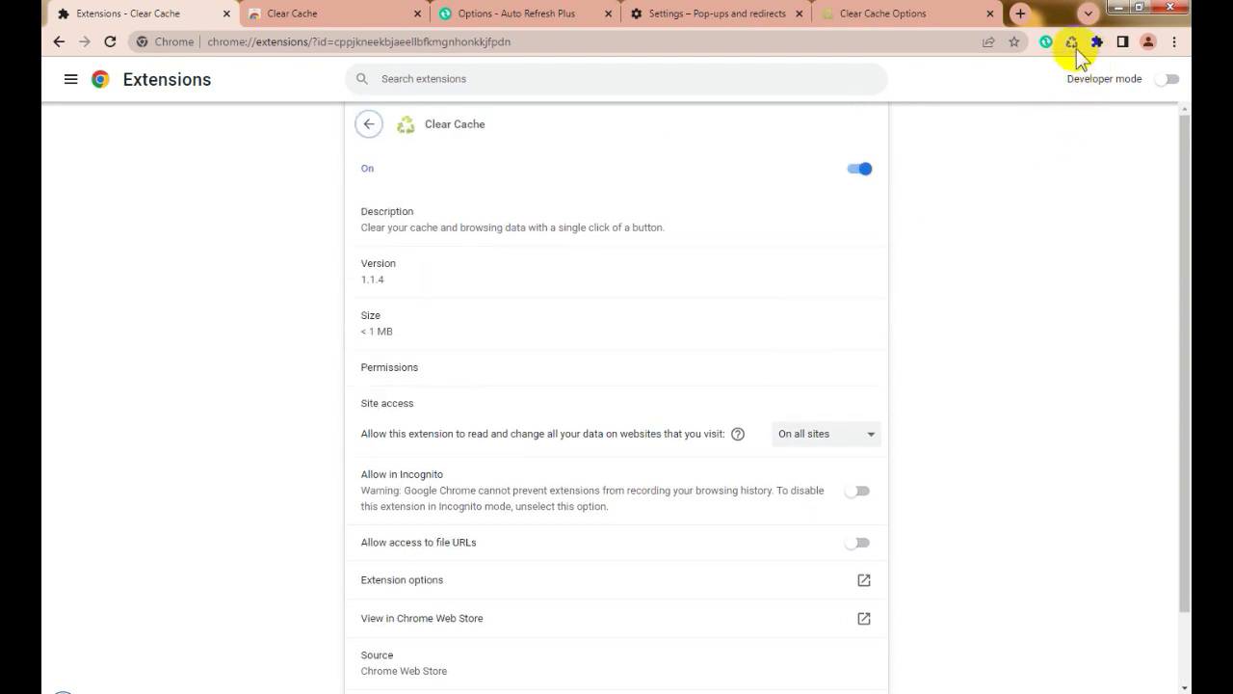
- Run Clear Cache twice, reopen its Options tab and clear again to reload it
click(1065, 44)
click(1064, 44)
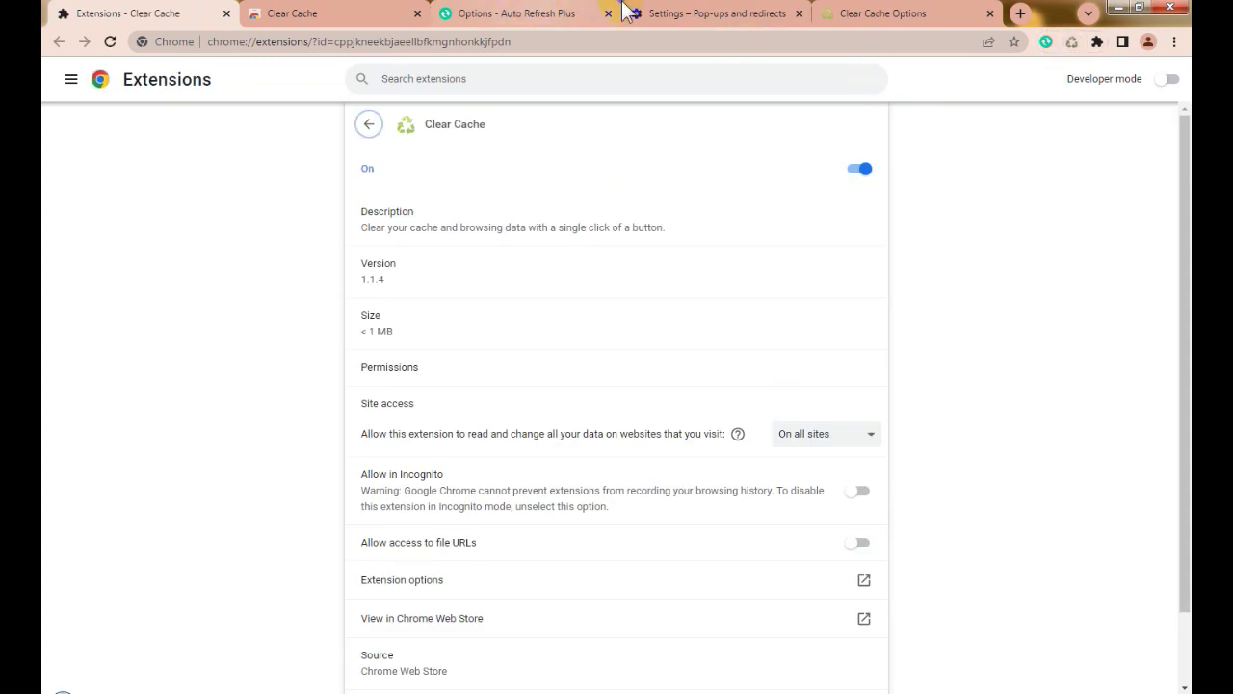
click(872, 12)
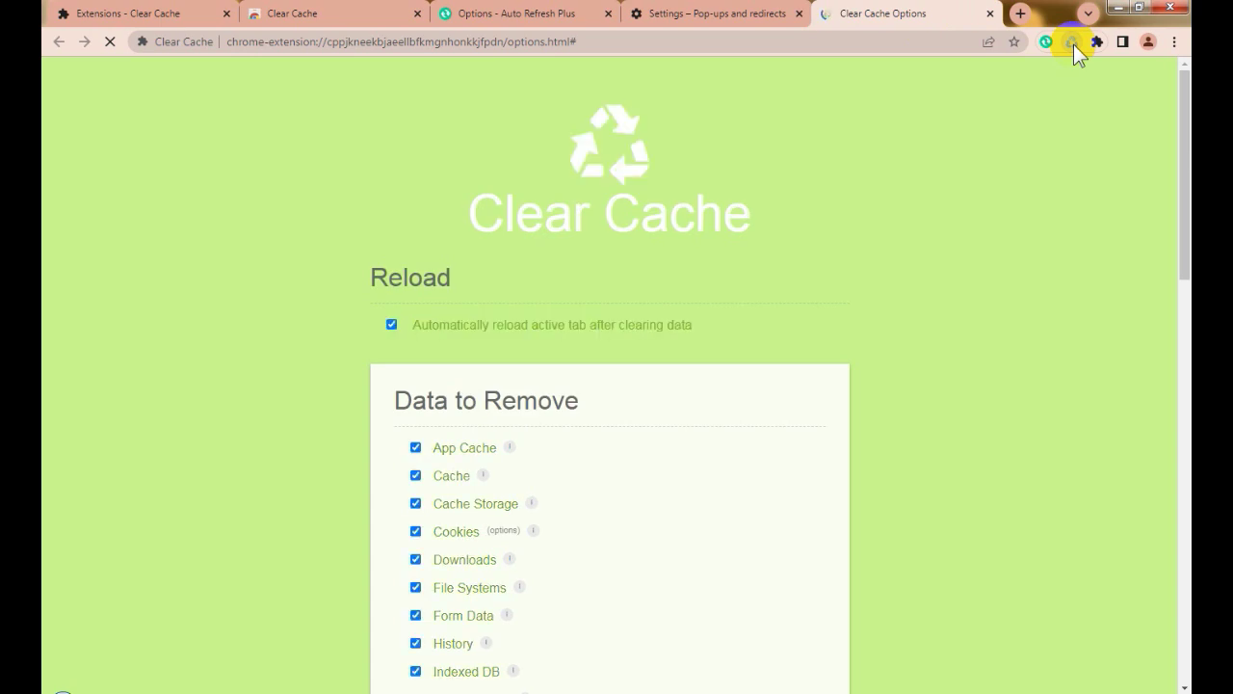
right_click(1073, 44)
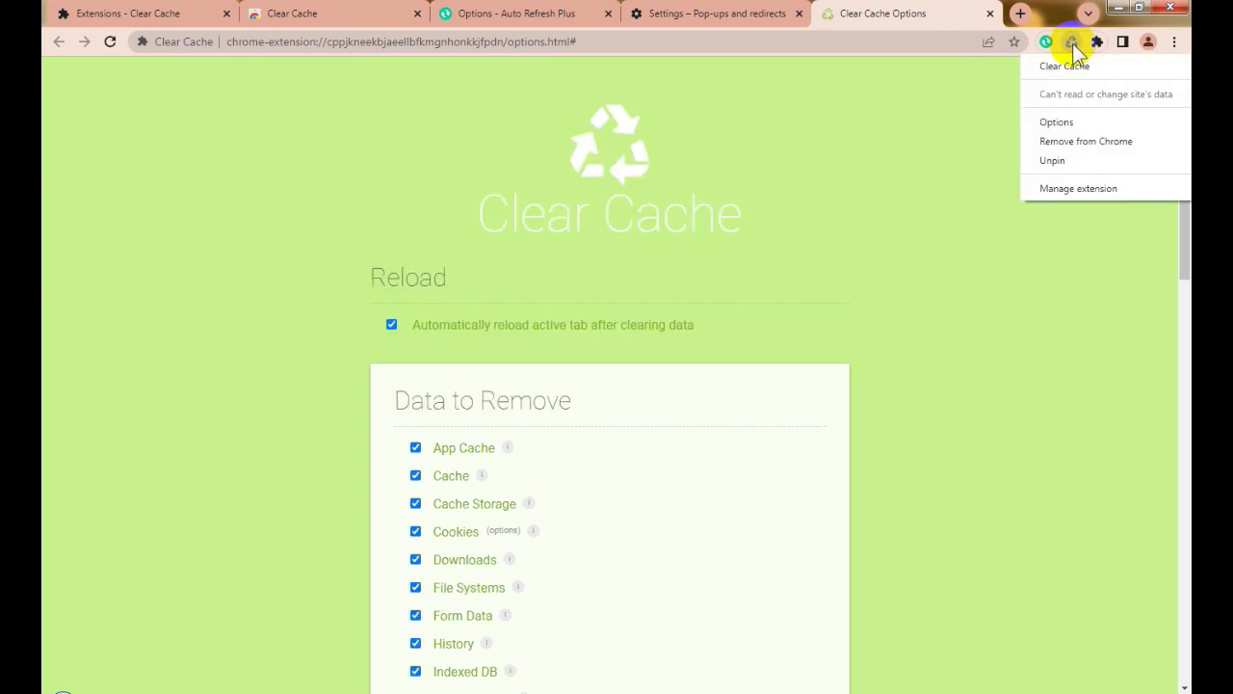
click(1071, 122)
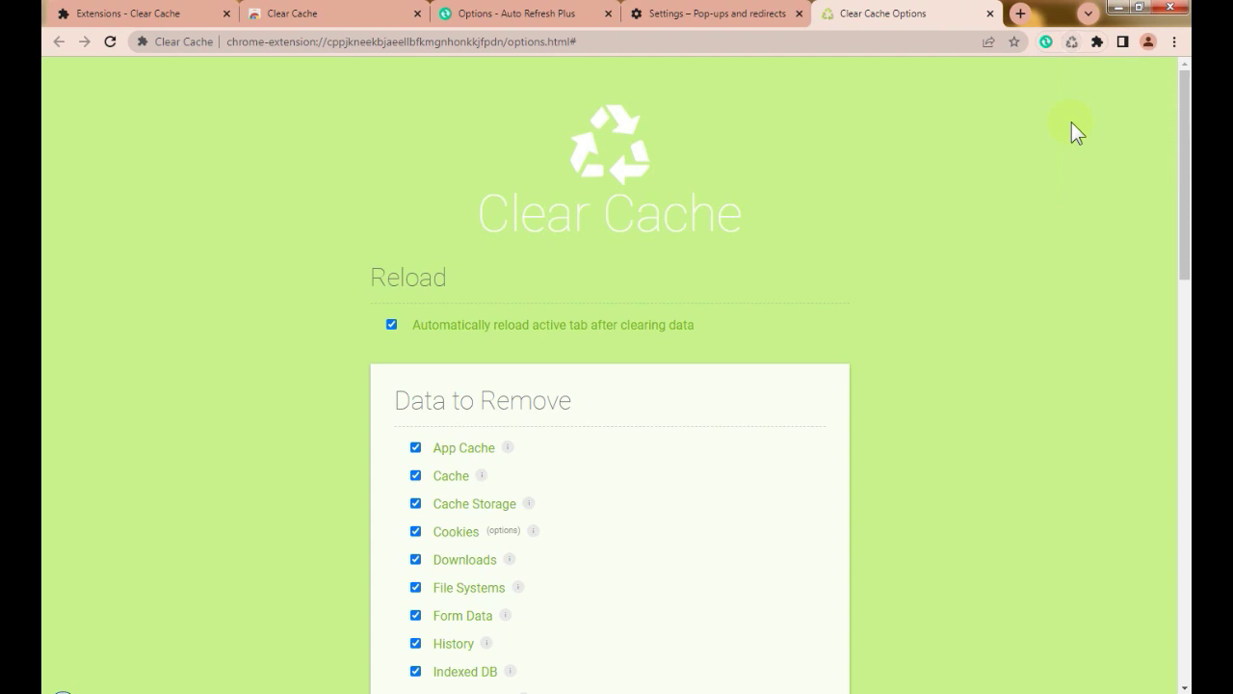
click(1074, 48)
- Copy 'fingerprint spoofing' from the notes and search the Chrome Web Store for it
key(alt+Tab)
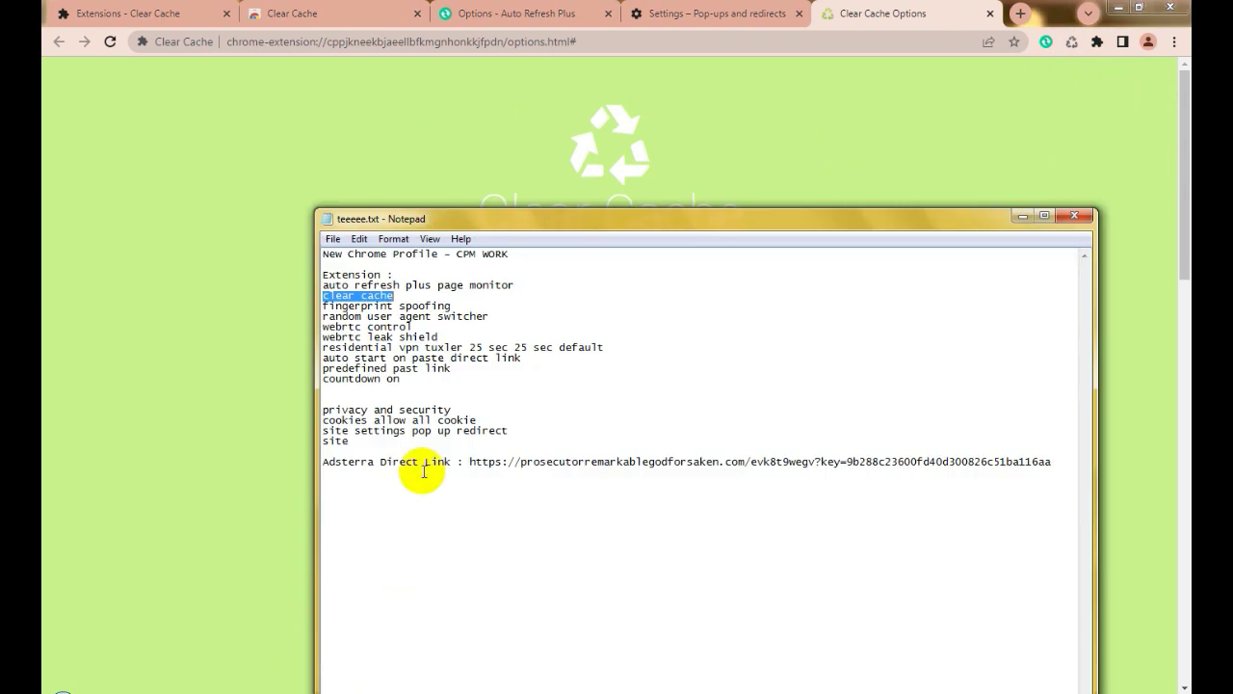
click(464, 305)
drag(463, 304, 324, 306)
key(ctrl+c)
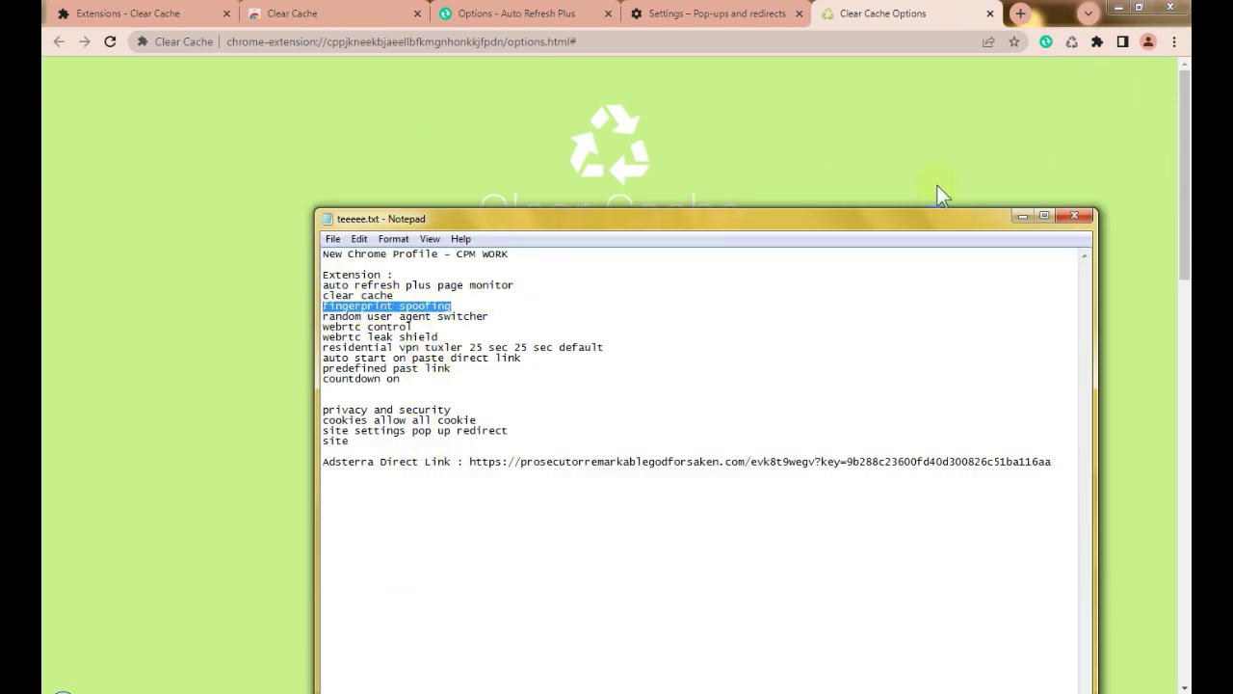
click(495, 13)
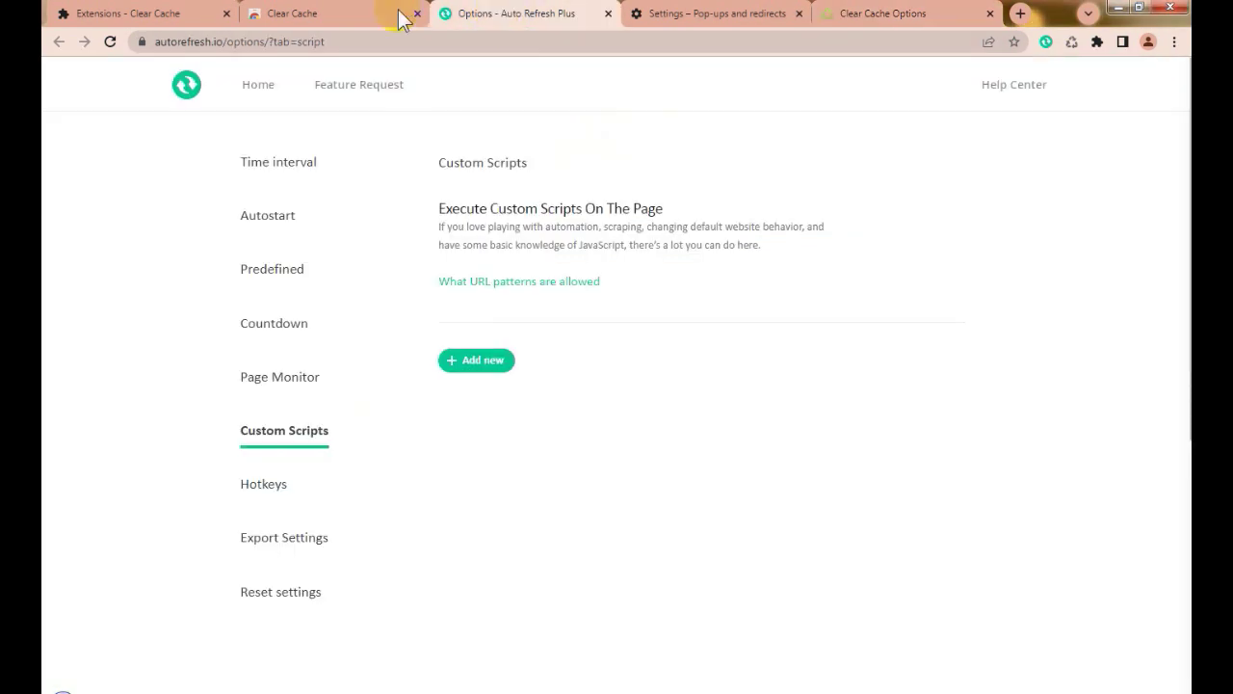
click(363, 15)
click(819, 82)
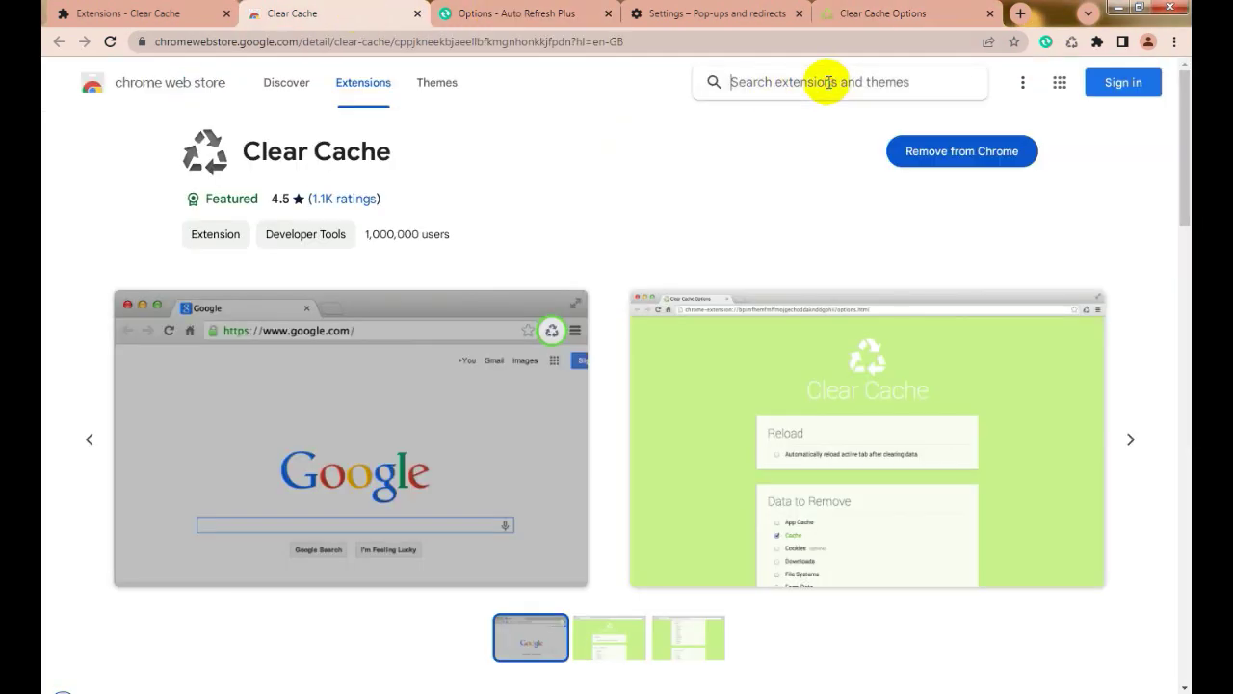
key(ctrl+v)
key(Return)
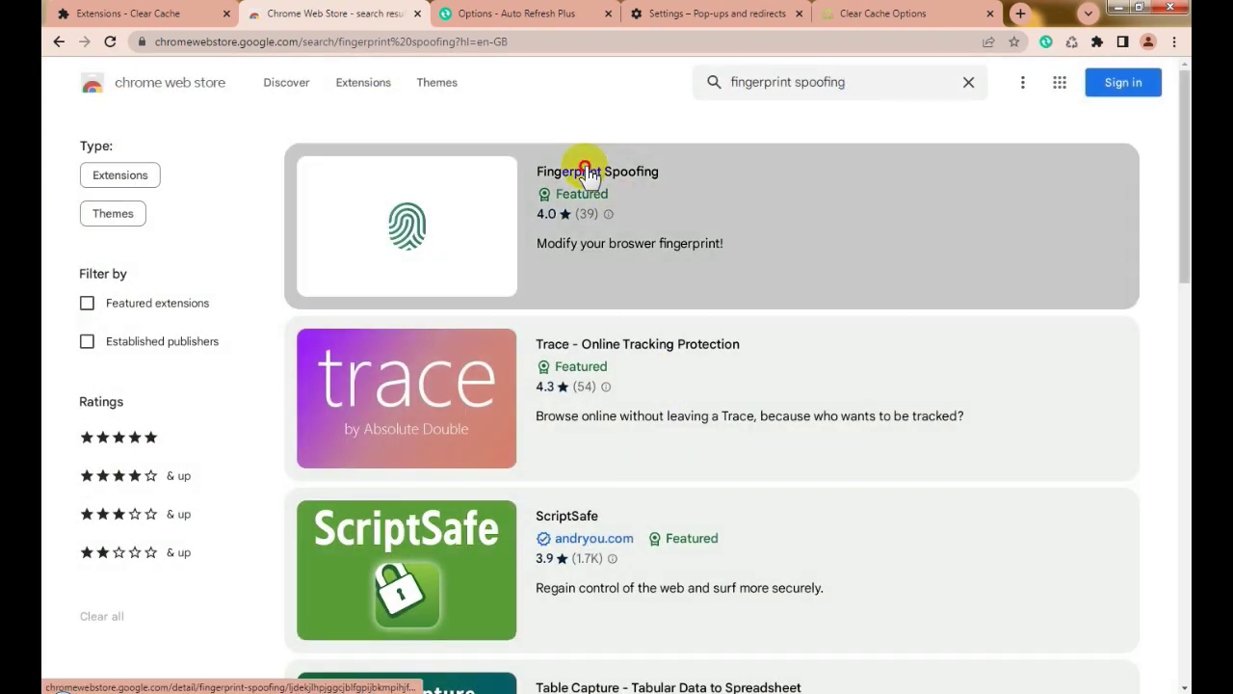
- Open Fingerprint Spoofing from the results and add it to Chrome
click(588, 174)
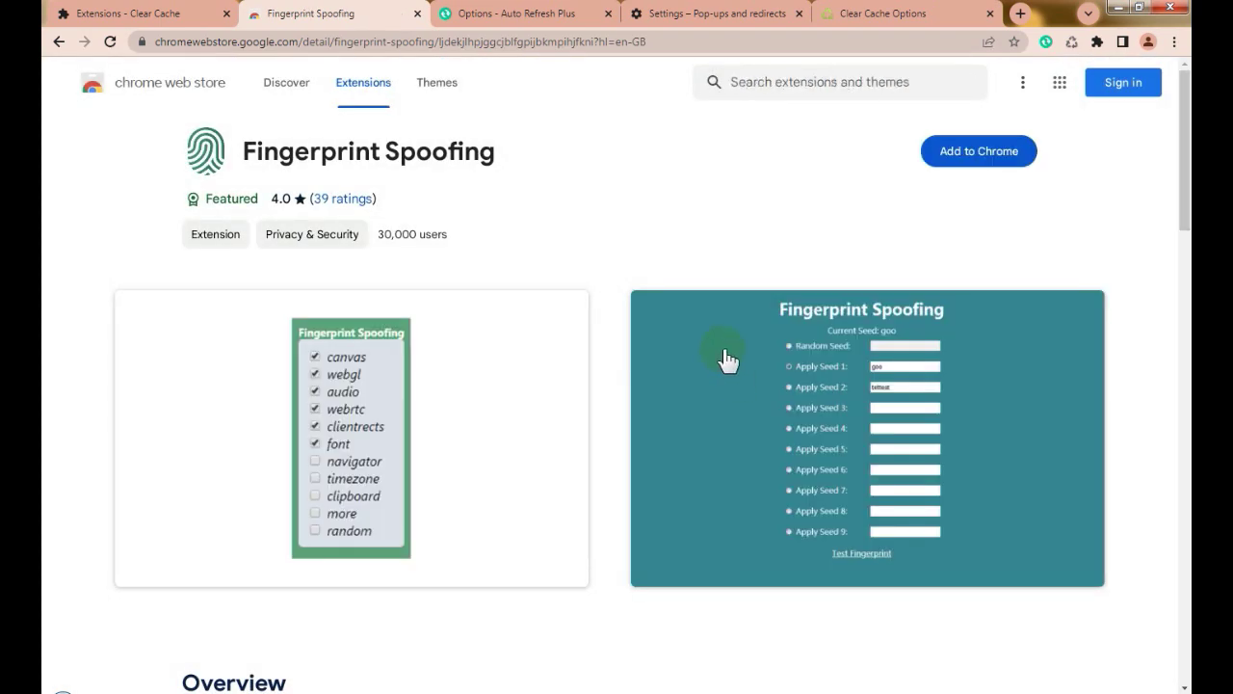
click(975, 156)
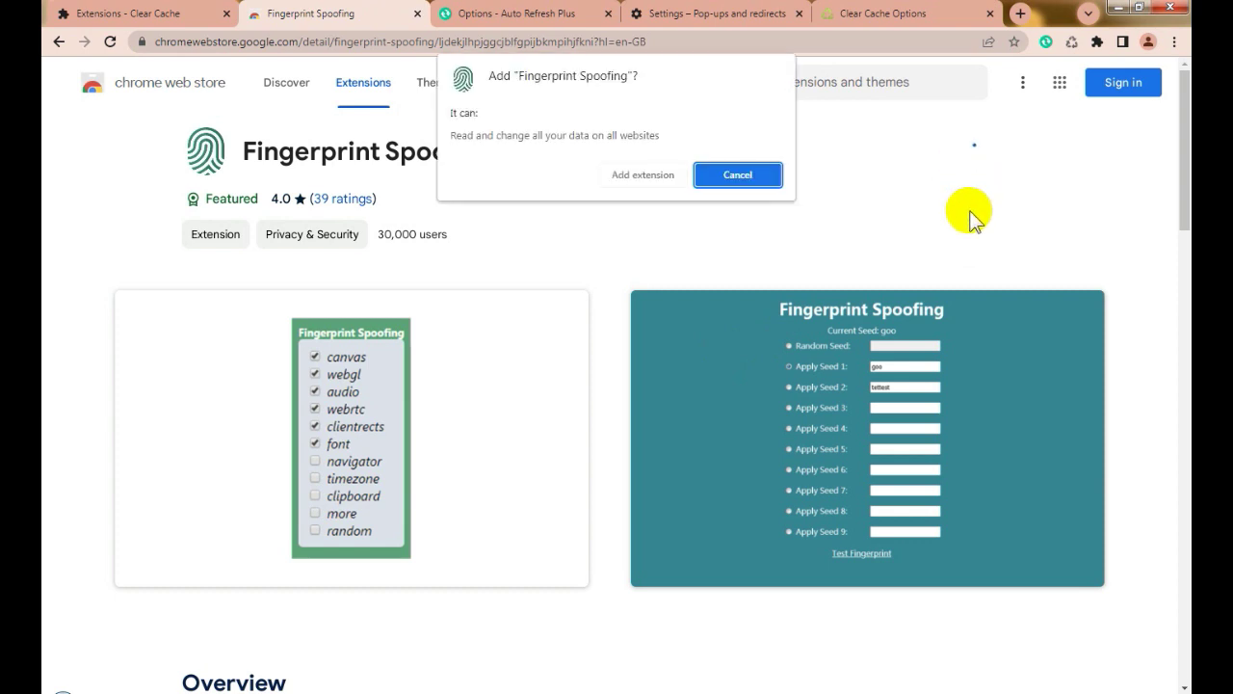
click(629, 176)
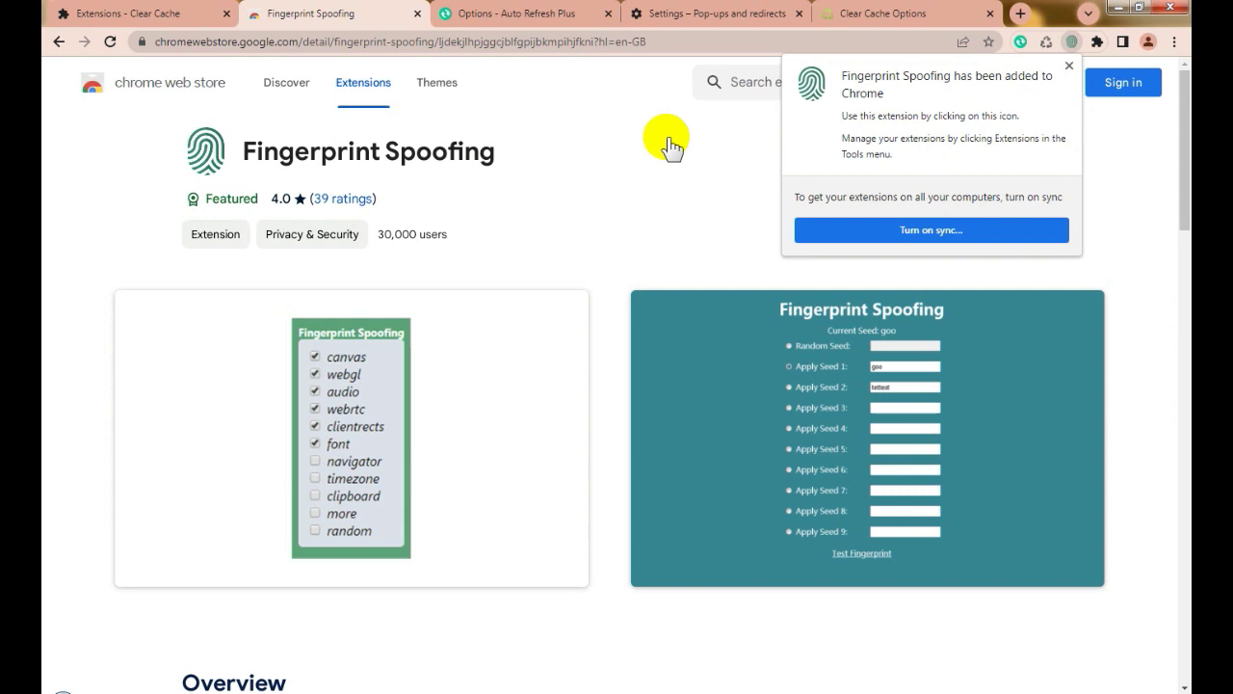
- Turn on clientrects, webrtc, navigator, timezone, random, no-cache, whitelist and logs in its popup
click(1069, 42)
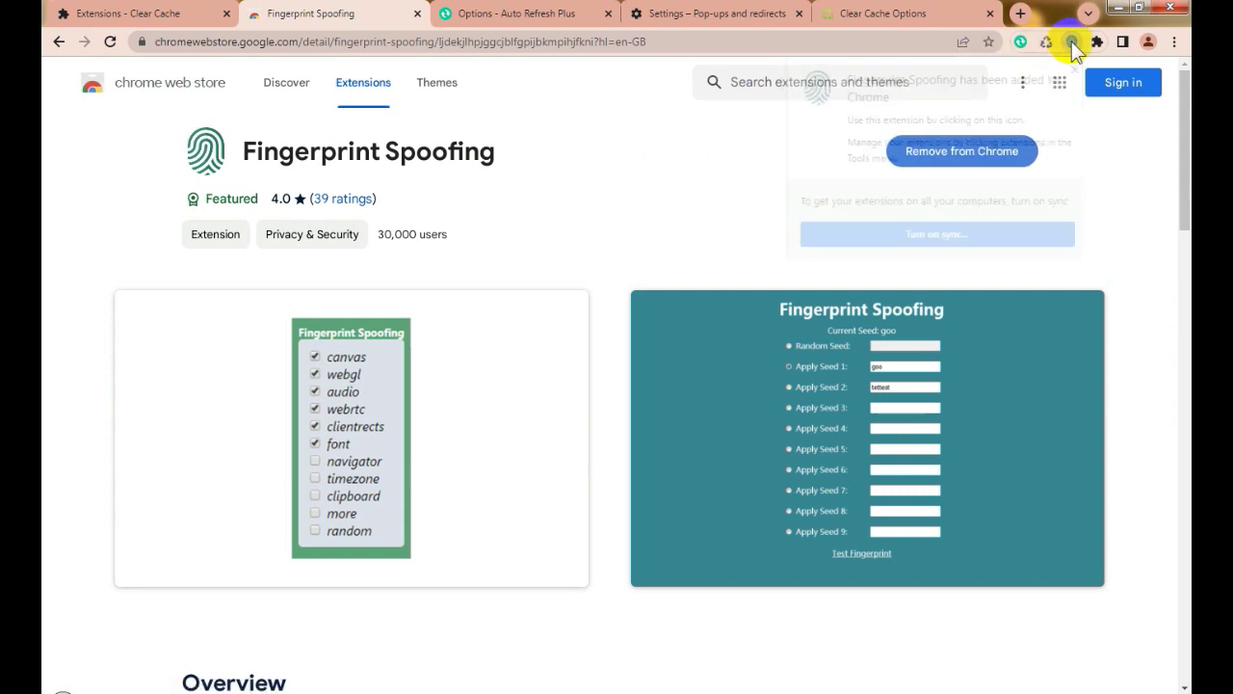
click(990, 158)
click(990, 175)
click(991, 192)
click(990, 208)
click(991, 224)
click(990, 242)
click(990, 258)
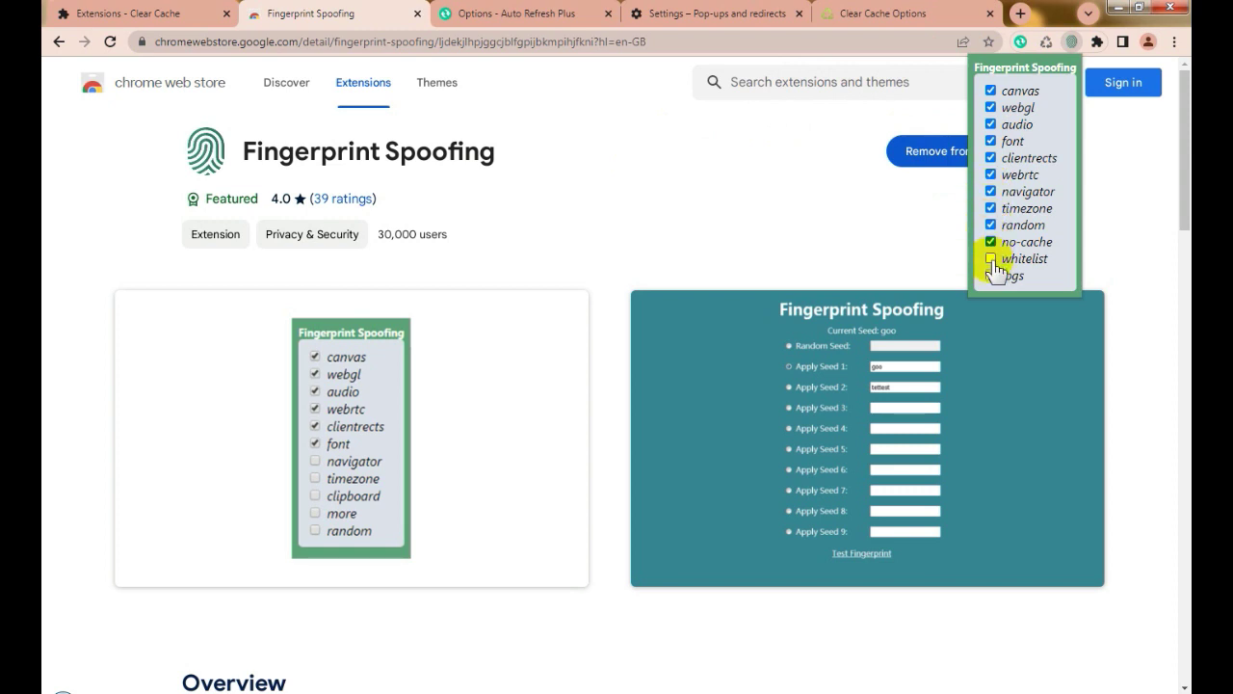
click(990, 276)
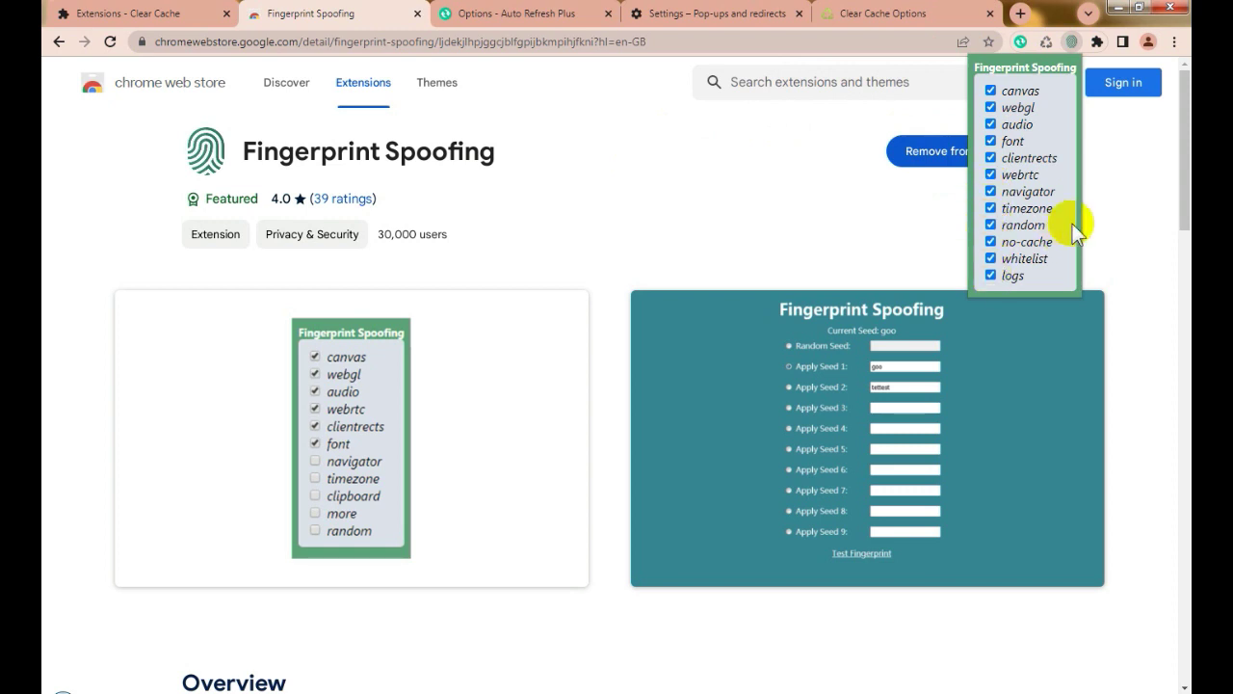
click(1135, 192)
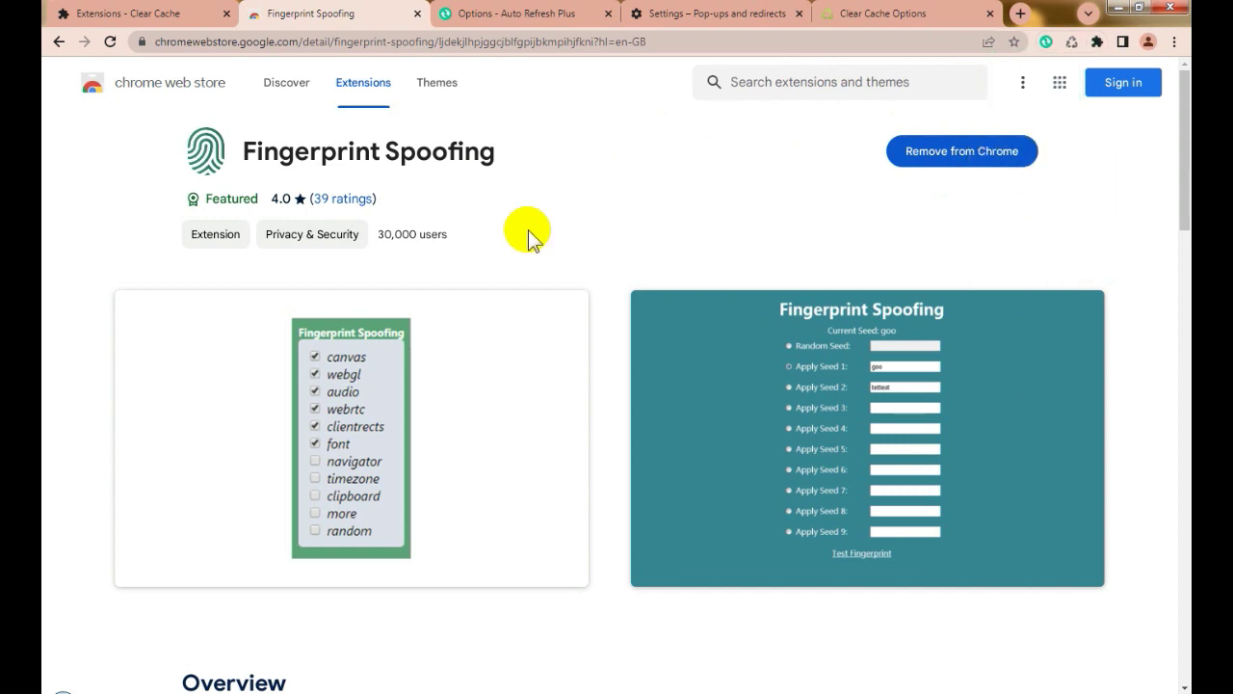
click(345, 685)
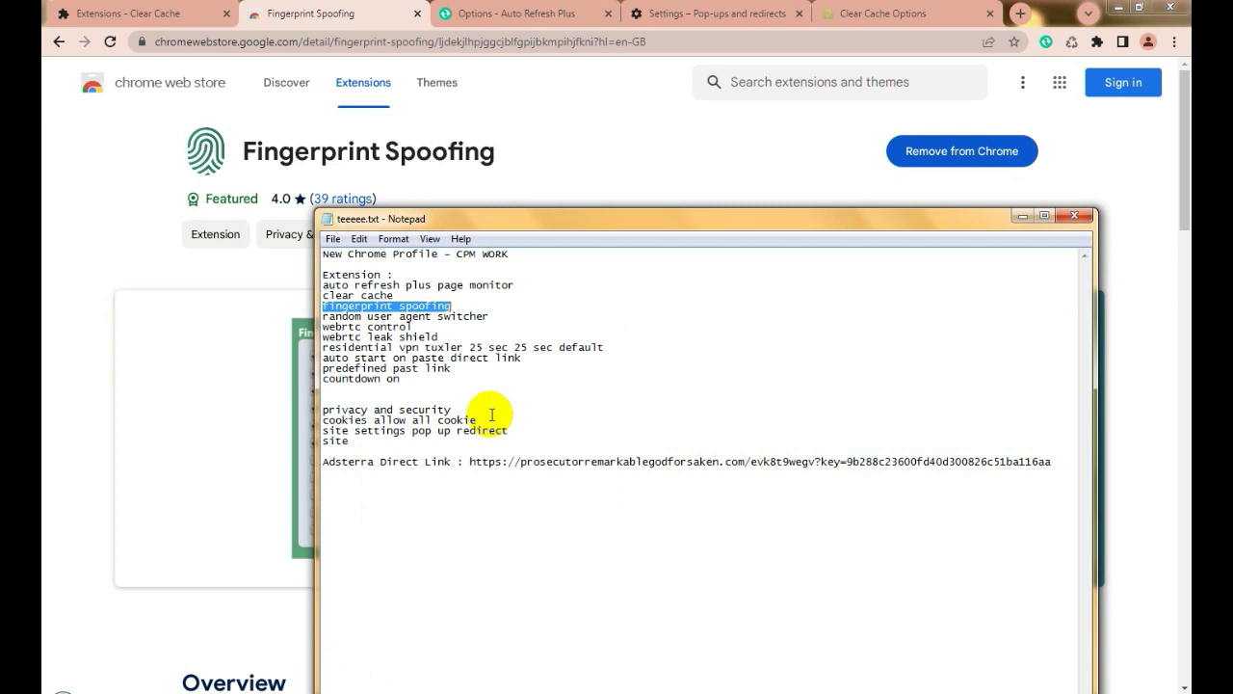
- Search the Web Store for 'random user agent switcher' copied from the notes
drag(489, 316, 323, 318)
key(ctrl+c)
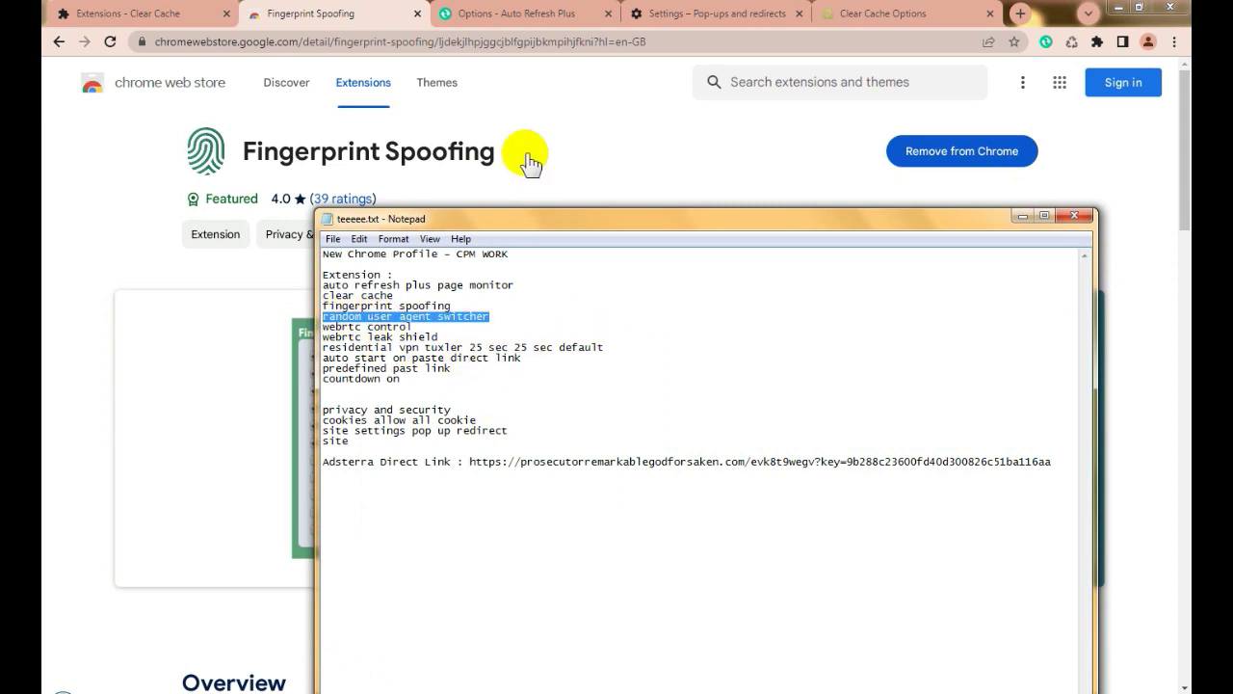
click(326, 12)
click(785, 85)
key(ctrl+v)
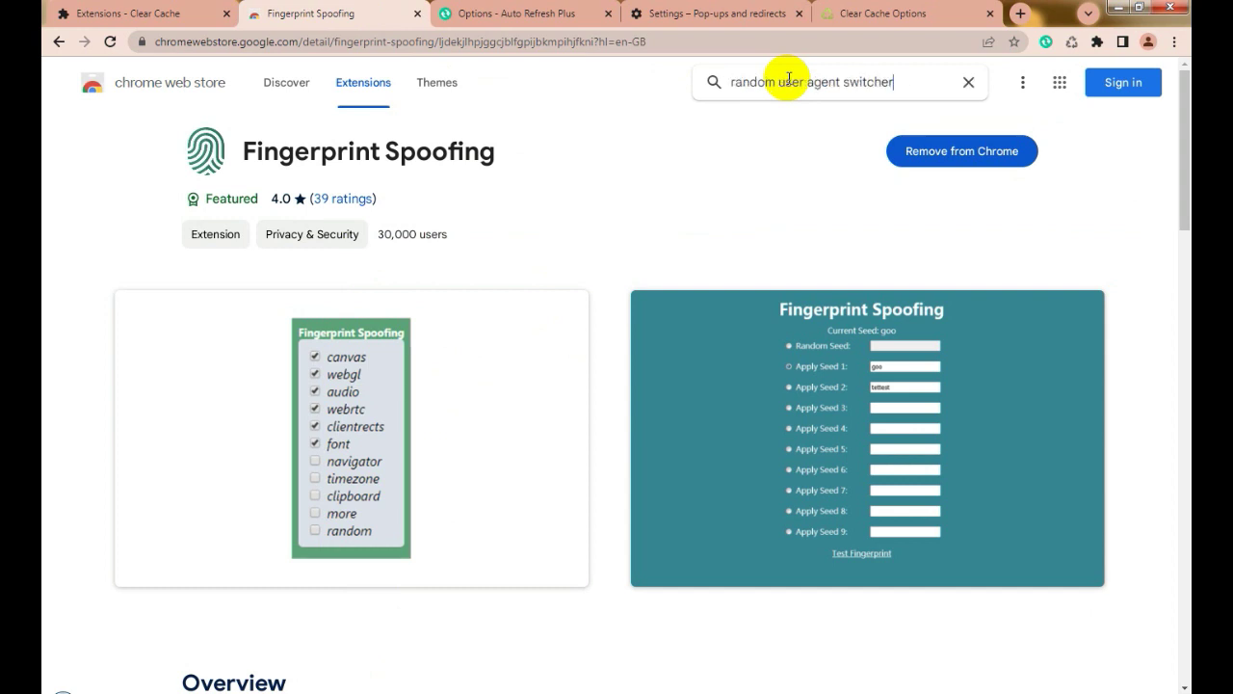
key(Return)
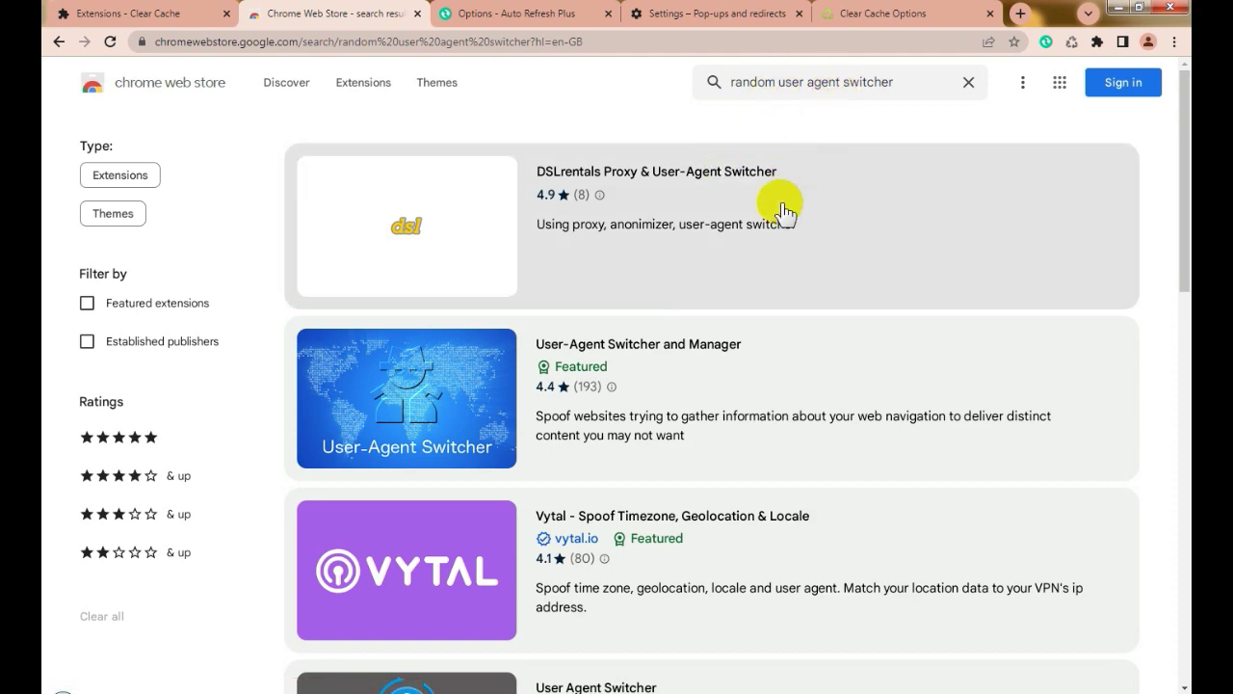
scroll(737, 345, down, 3)
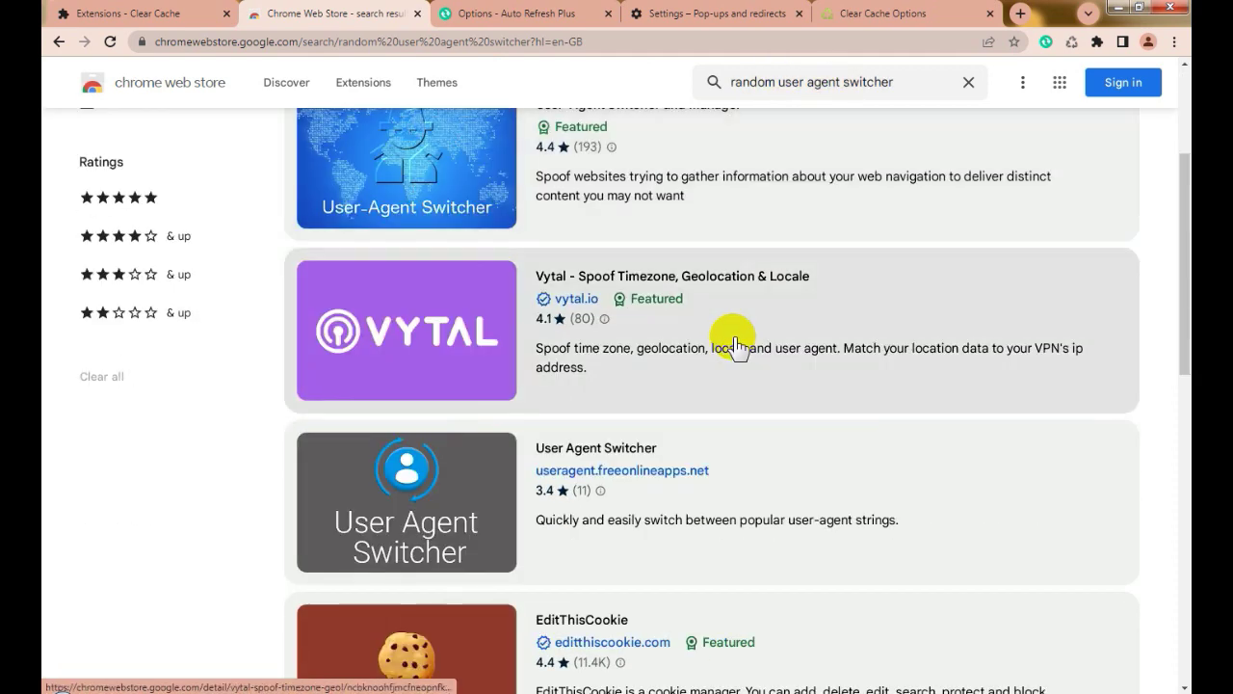
scroll(735, 344, down, 3)
scroll(735, 344, up, 3)
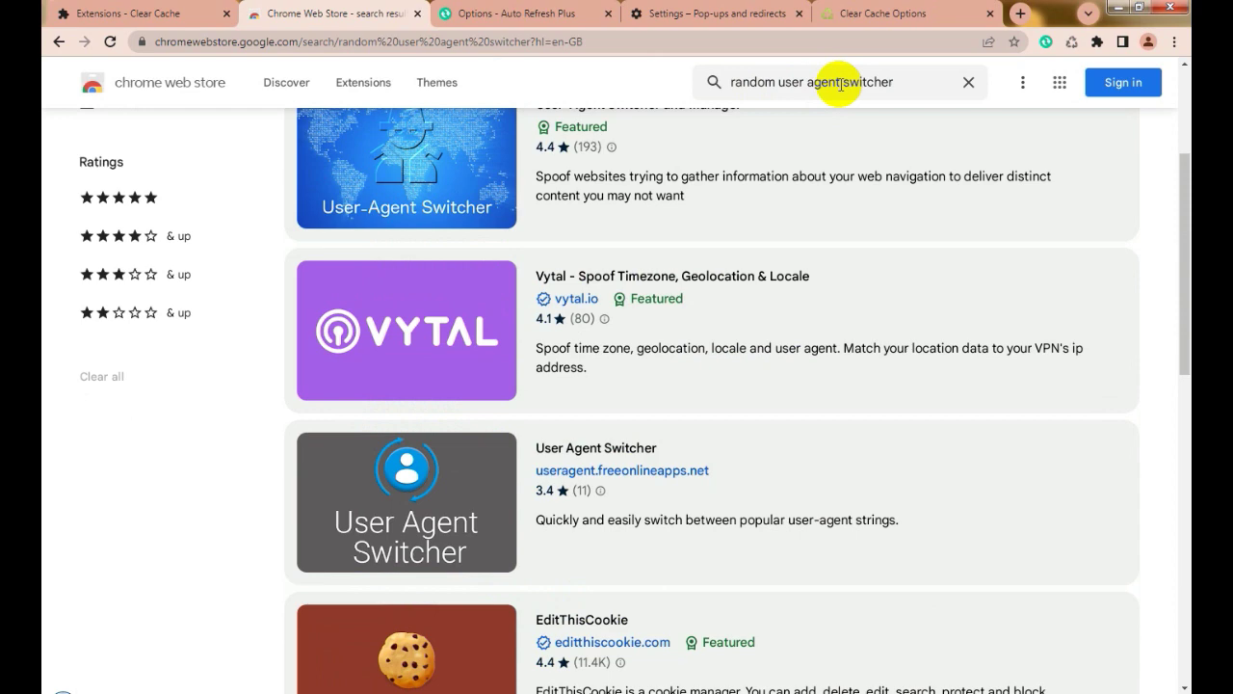
scroll(790, 261, up, 3)
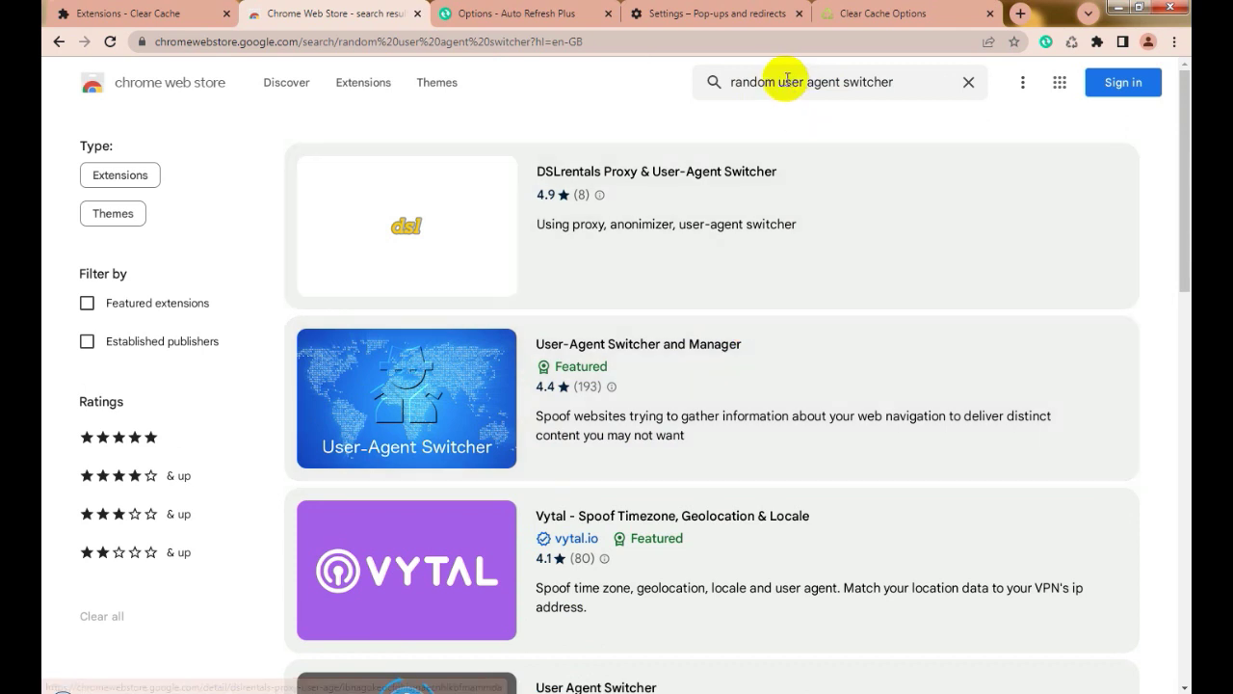
- Shorten the search to 'random user agent' and scroll to Random User-Agent (Switcher)
drag(840, 84, 907, 85)
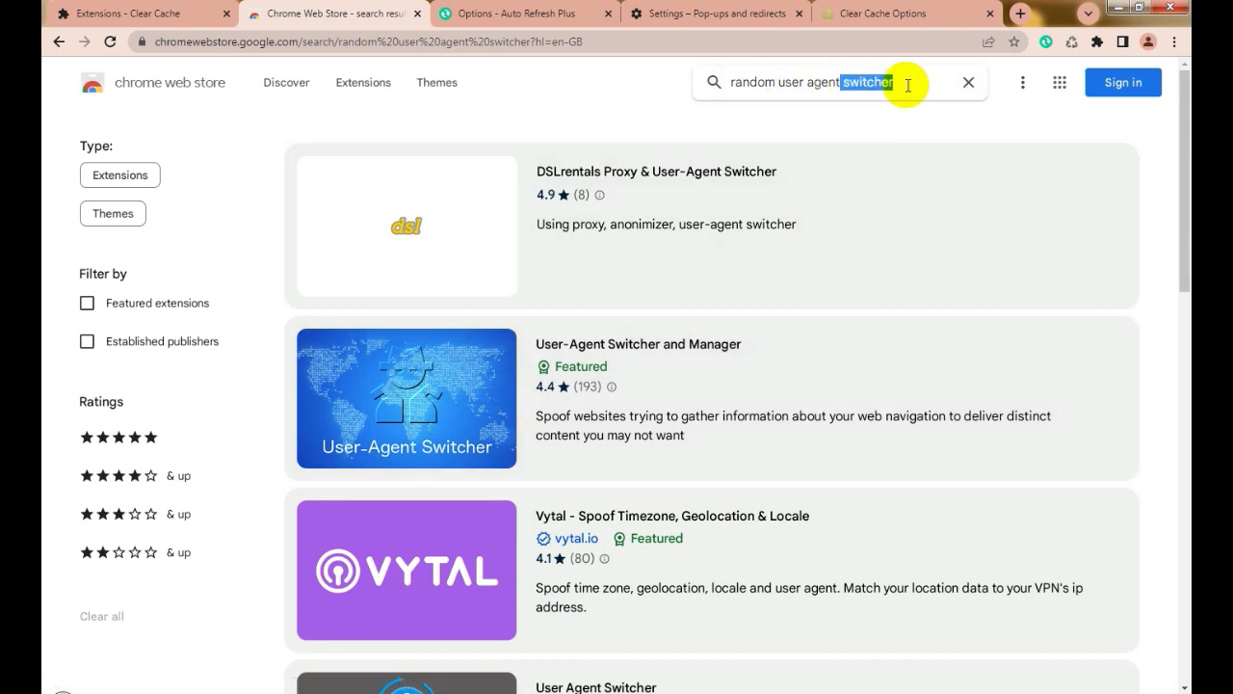
key(BackSpace)
key(Return)
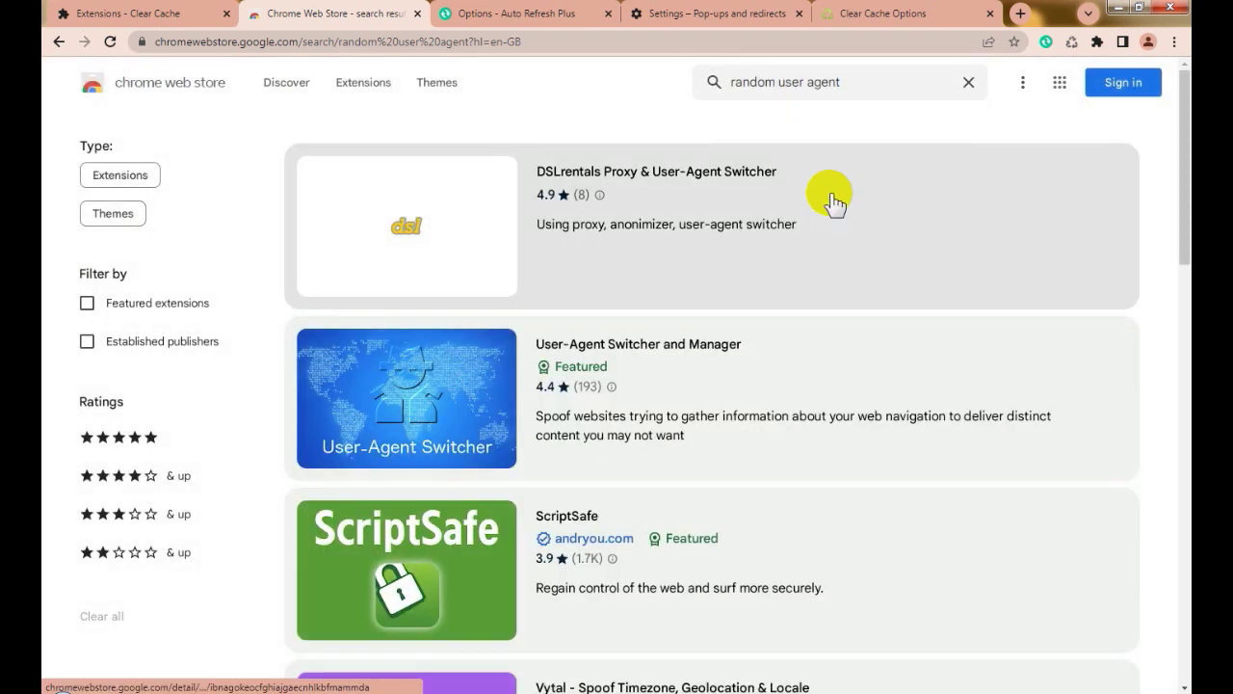
scroll(796, 303, down, 2)
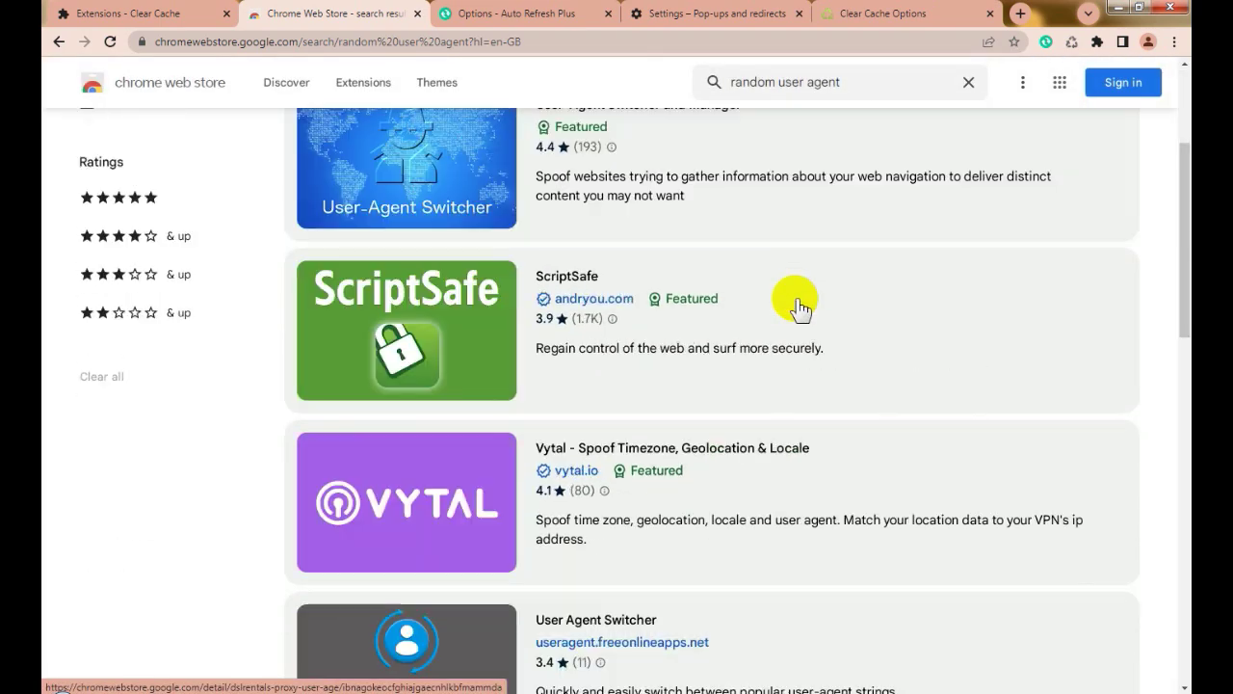
scroll(800, 307, down, 3)
scroll(799, 306, down, 4)
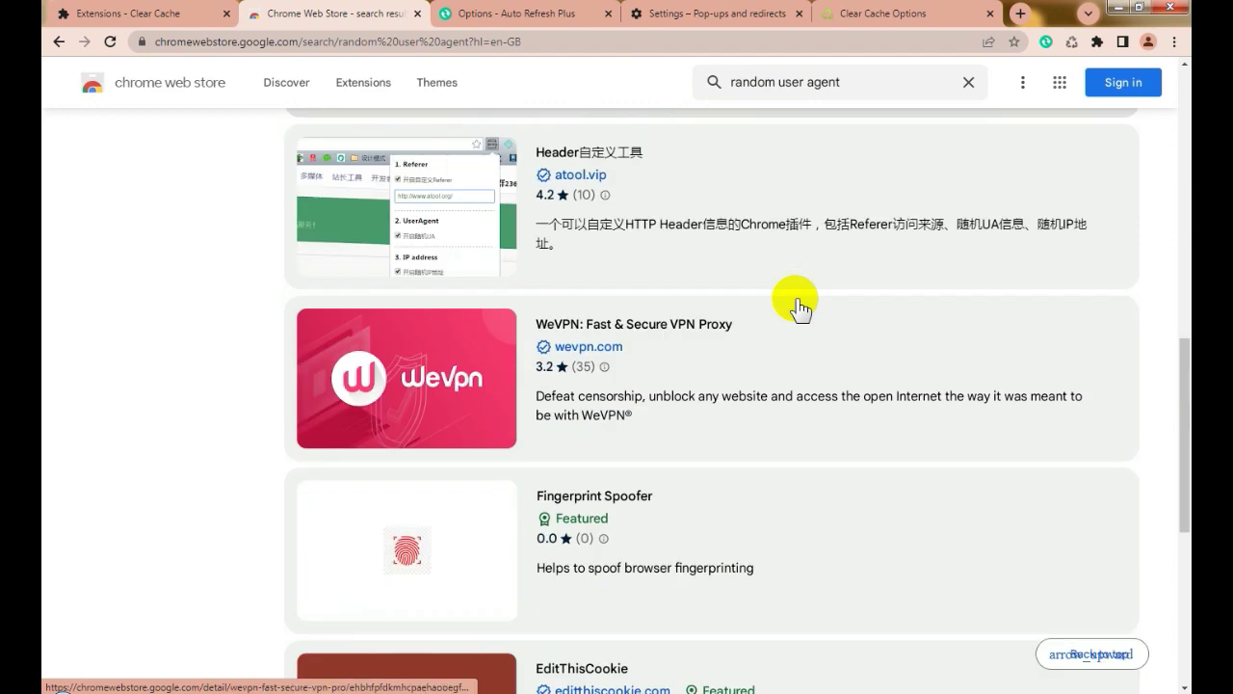
scroll(800, 306, down, 3)
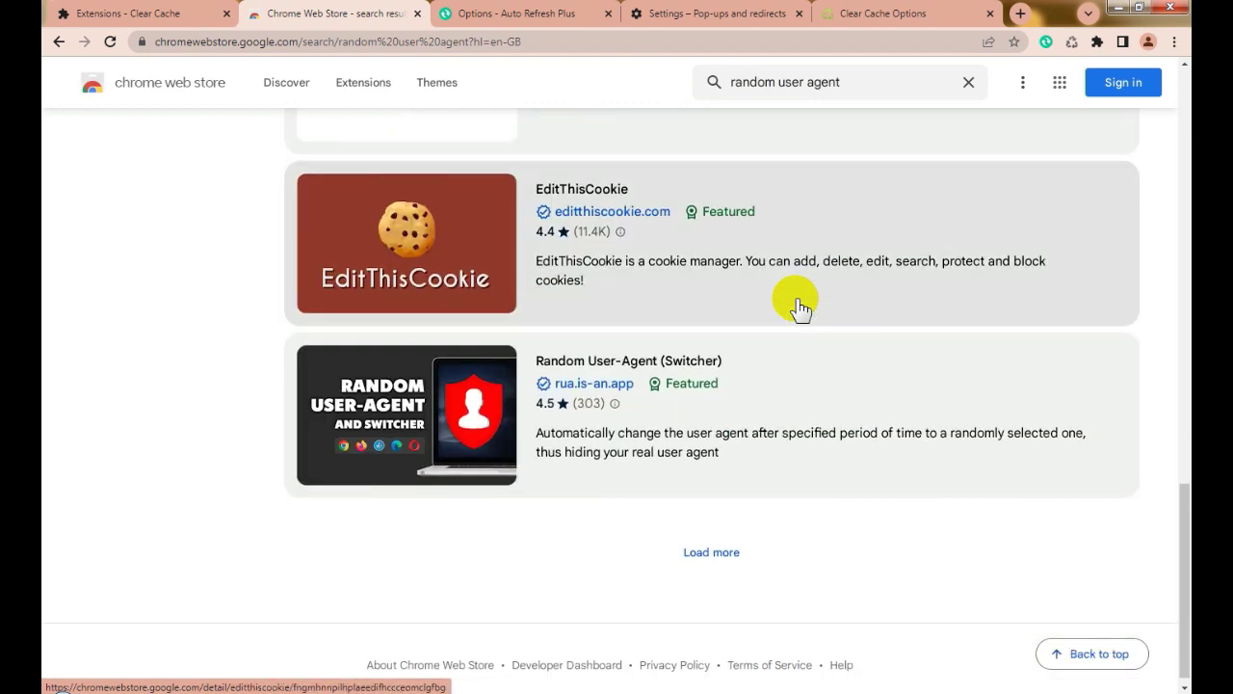
- Open Random User-Agent (Switcher) and add it to Chrome
click(626, 362)
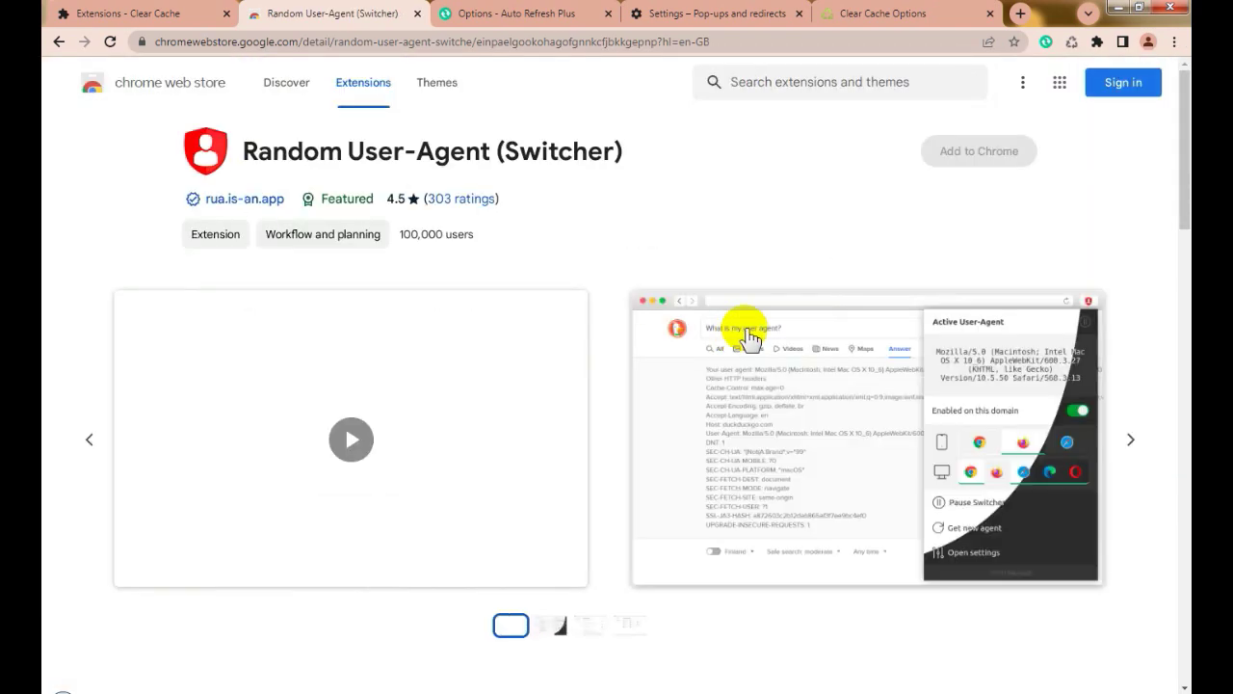
click(973, 158)
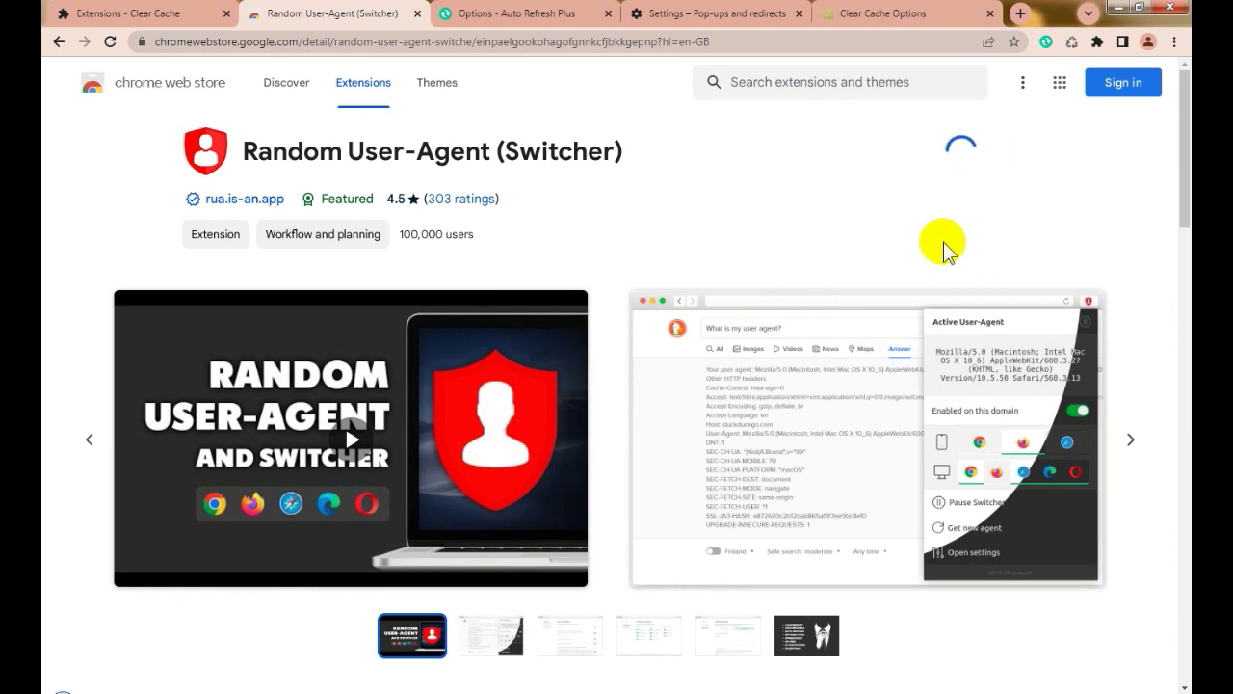
click(648, 183)
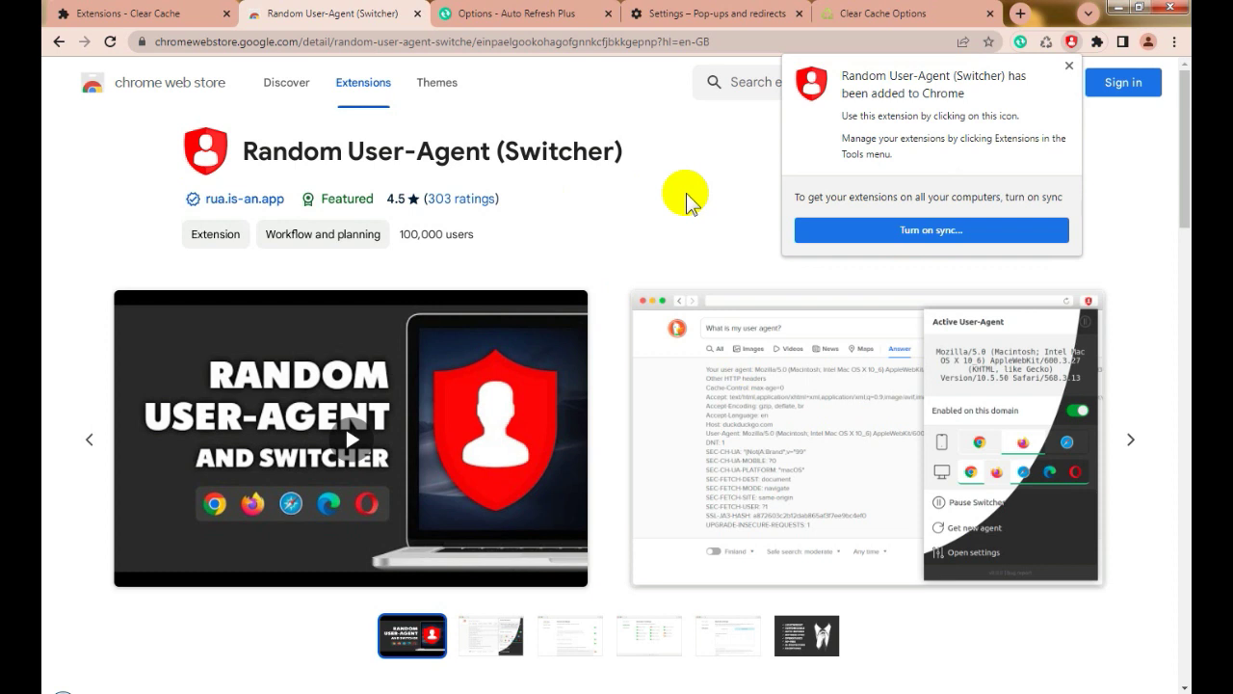
- Pin Fingerprint Spoofing and Random User-Agent (Switcher) to the toolbar, then open the switcher's settings
click(1096, 42)
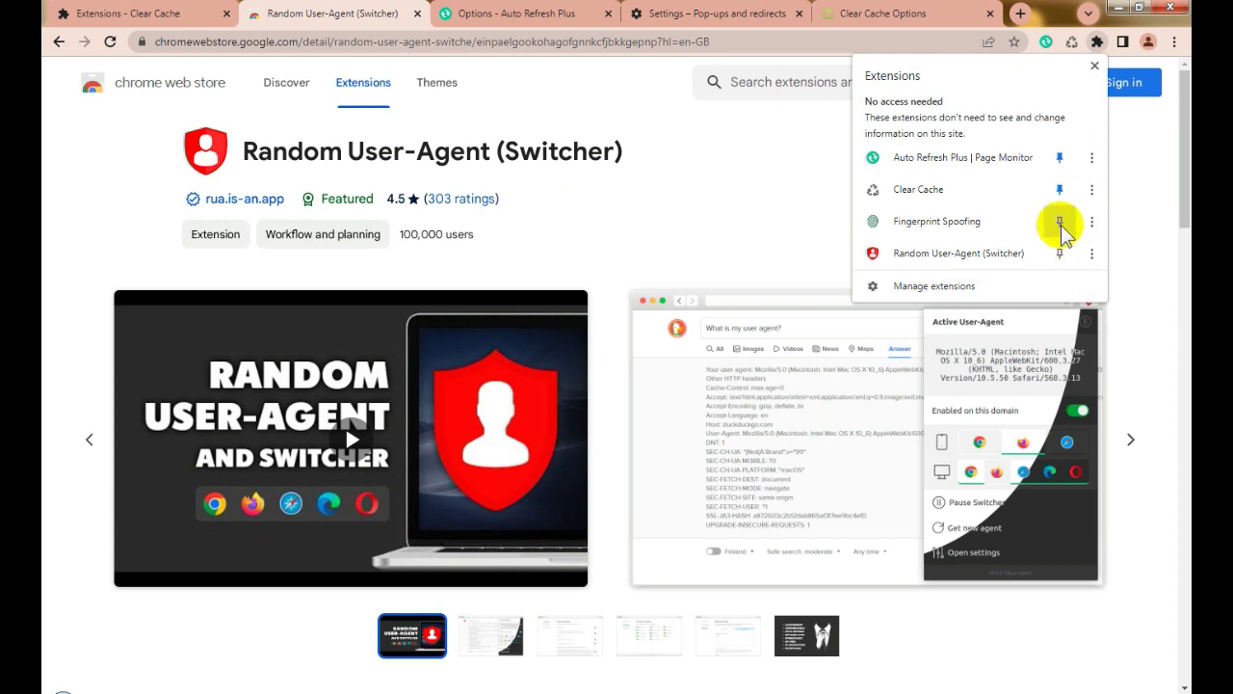
click(1061, 226)
click(1059, 254)
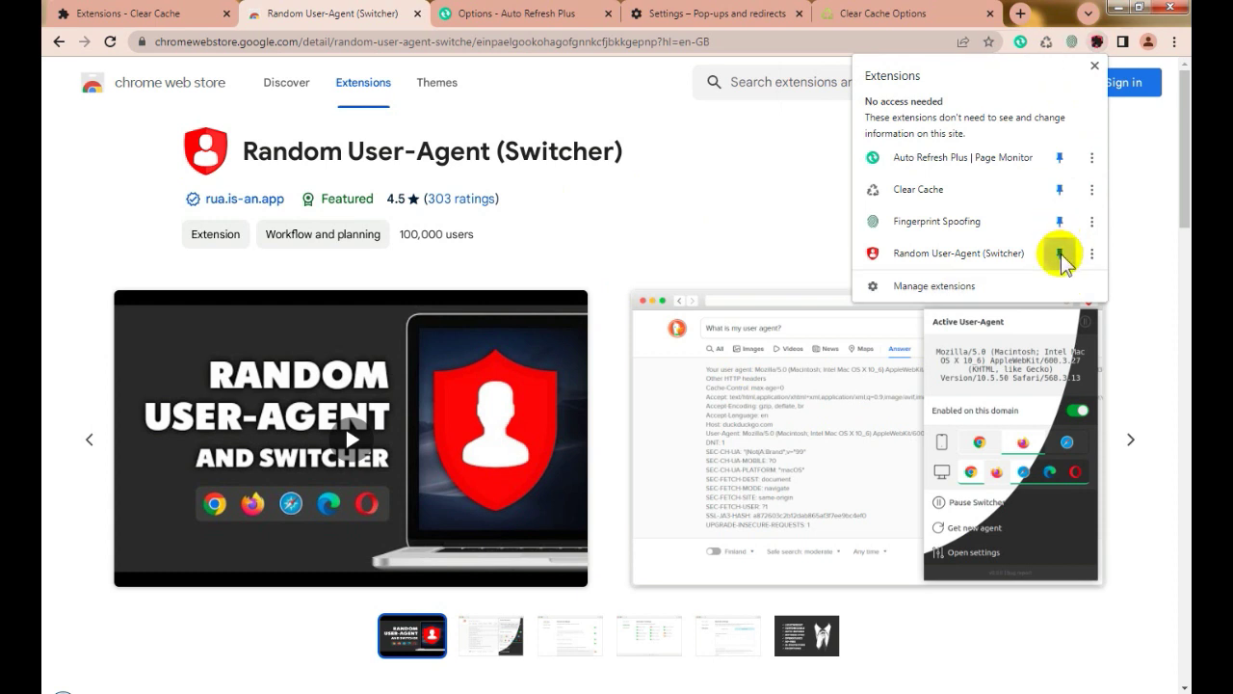
click(1097, 43)
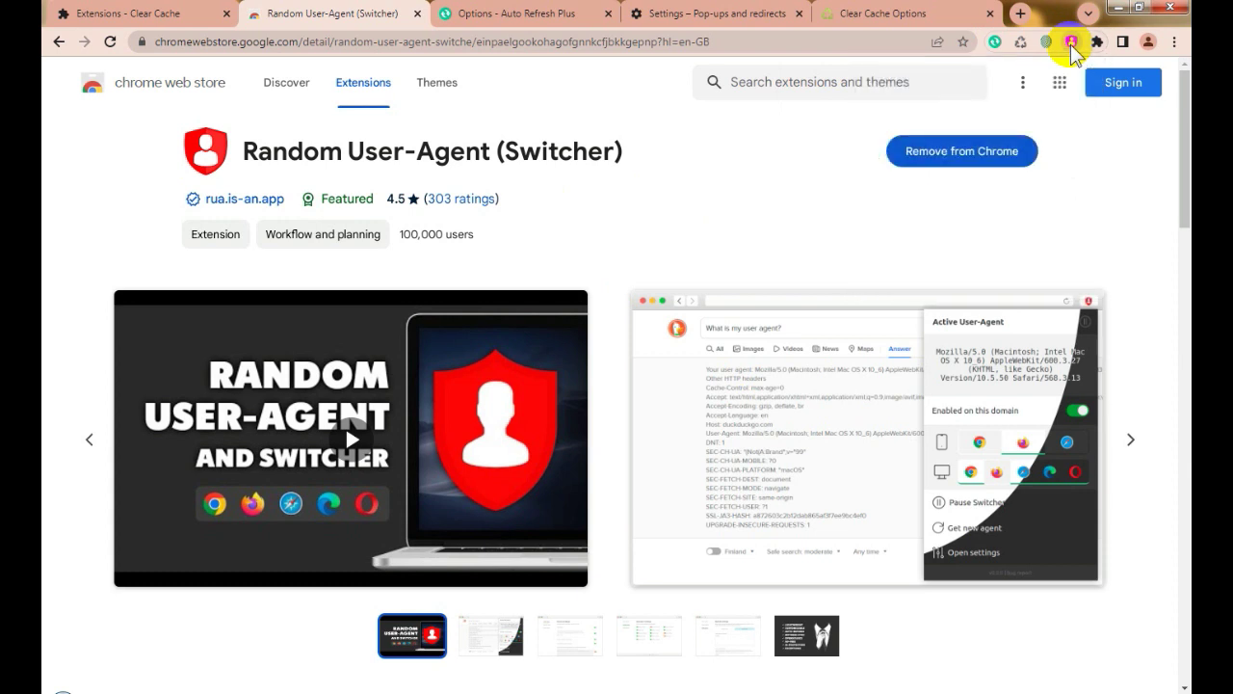
click(1070, 44)
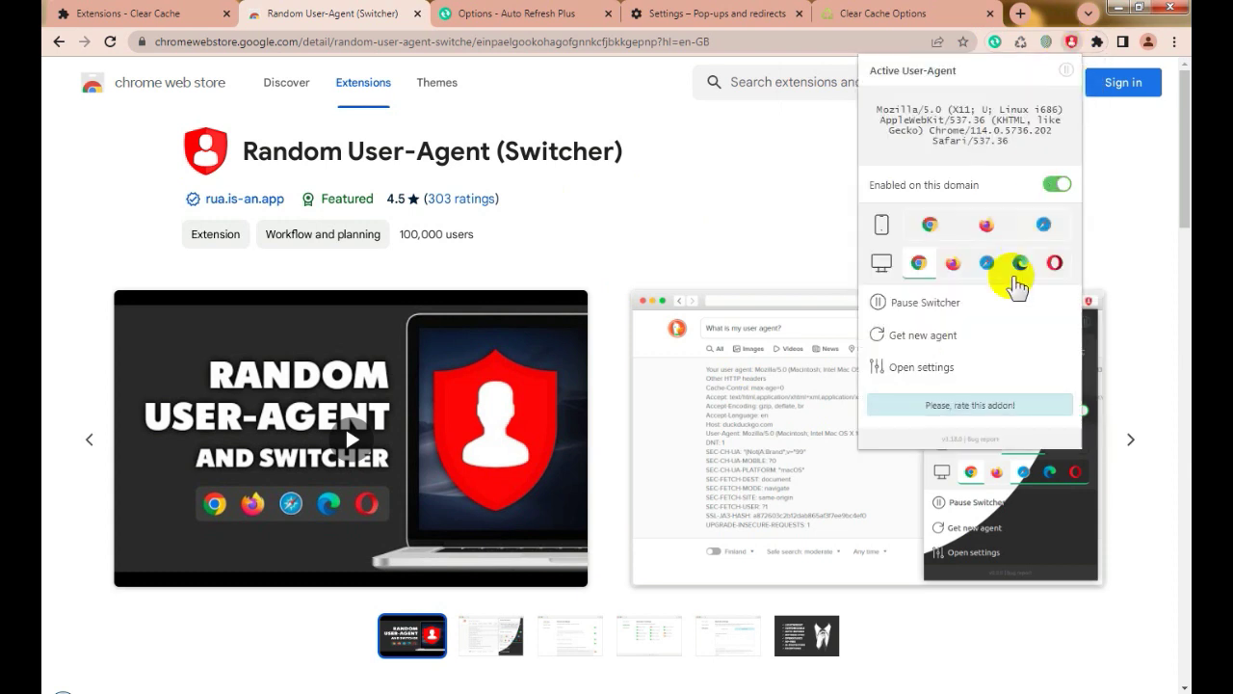
click(924, 368)
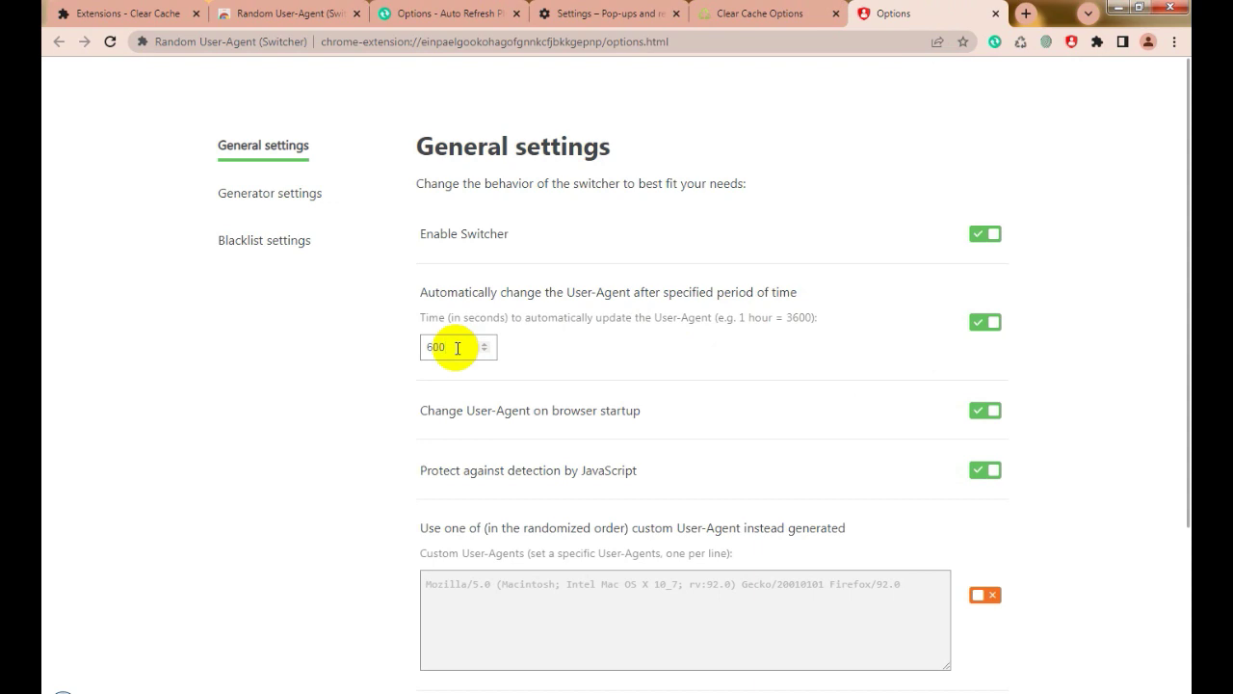
- Set Random User-Agent to change the user agent every 25 seconds and save
text(25)
key(BackSpace)
key(BackSpace)
key(BackSpace)
key(BackSpace)
key(BackSpace)
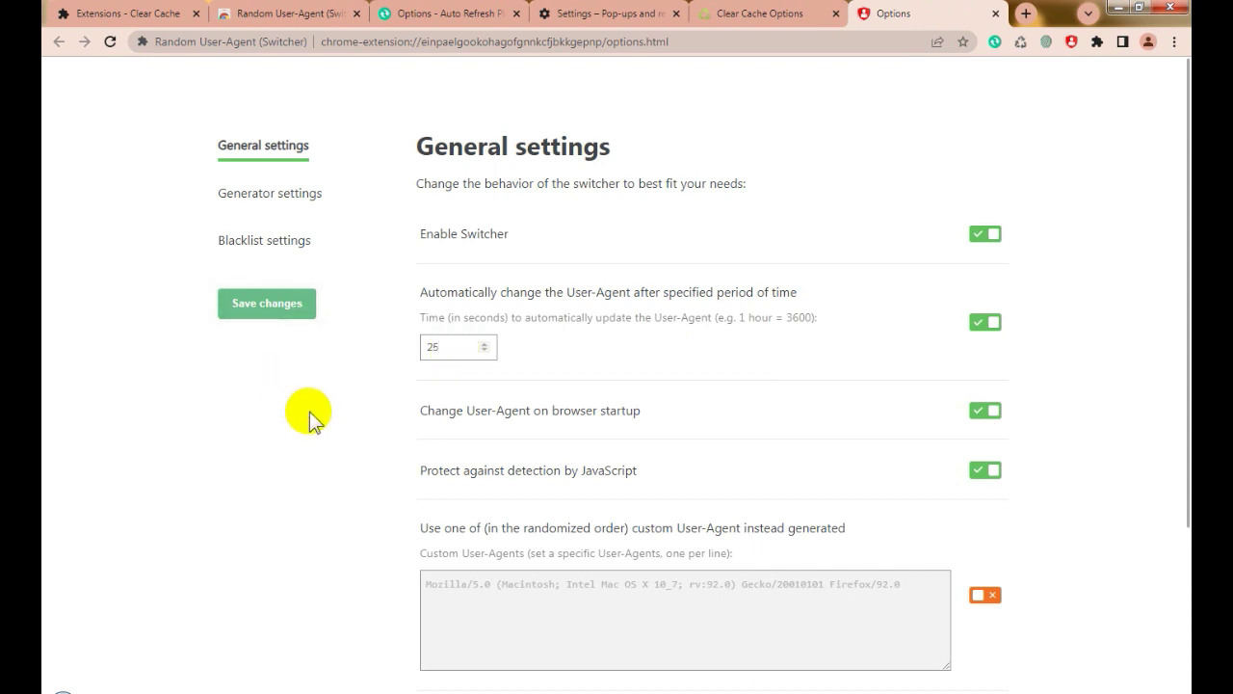
click(291, 308)
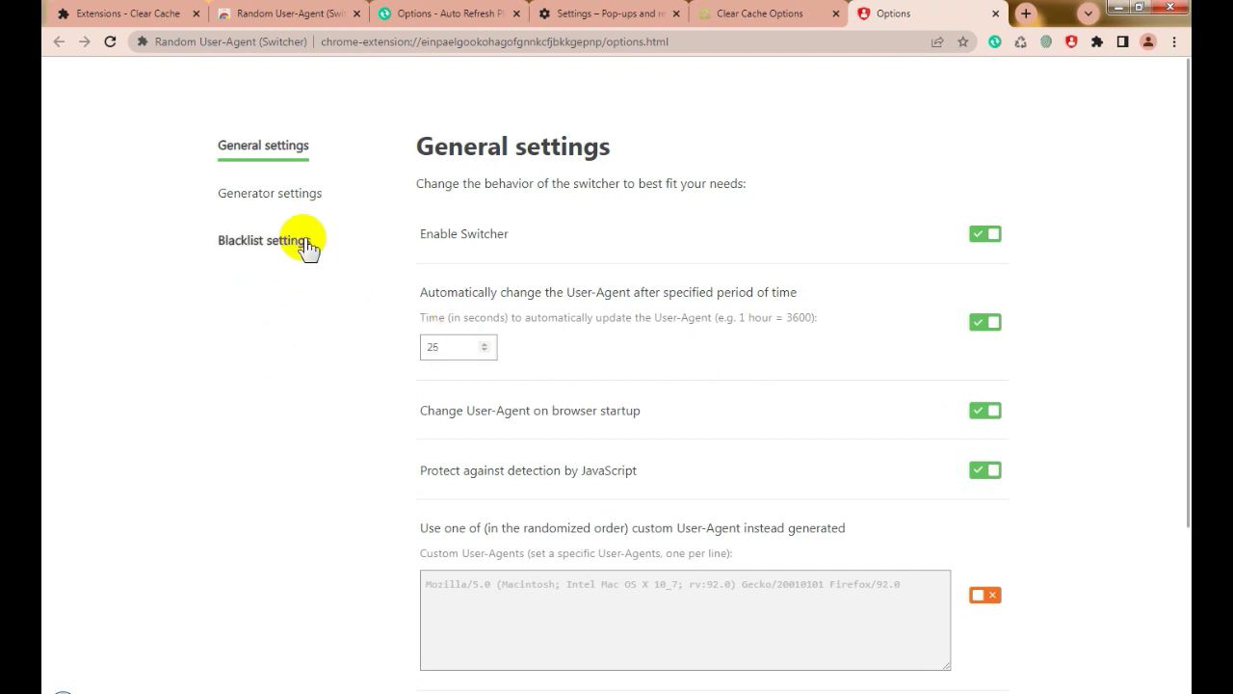
- Enable Edge, FireFox (Windows, Mac, Linux), Opera and Safari on Mac agents, then save the generator settings
click(304, 200)
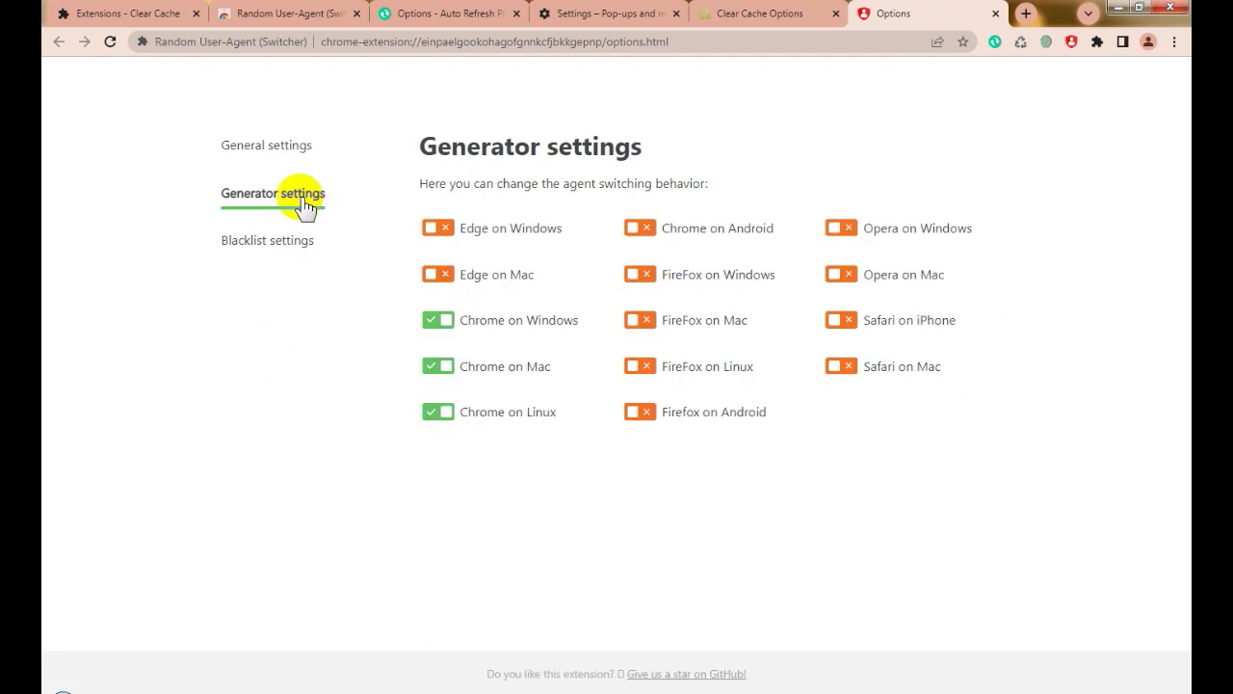
click(439, 229)
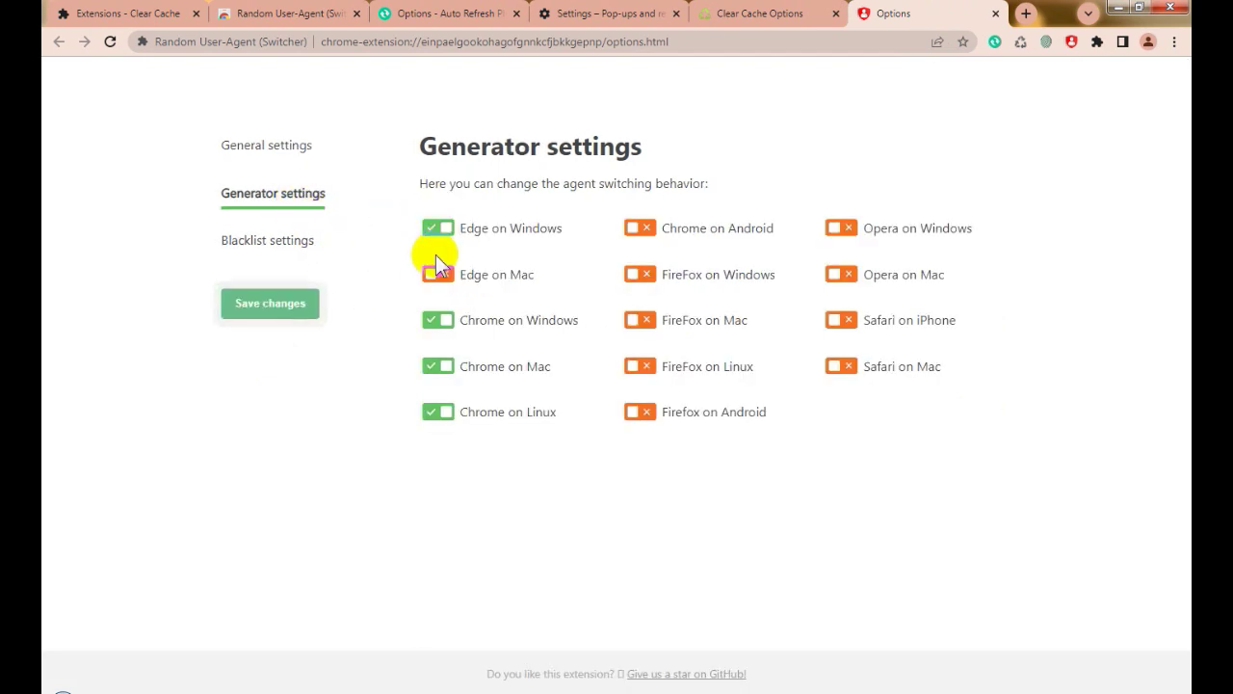
click(438, 275)
click(638, 273)
click(637, 321)
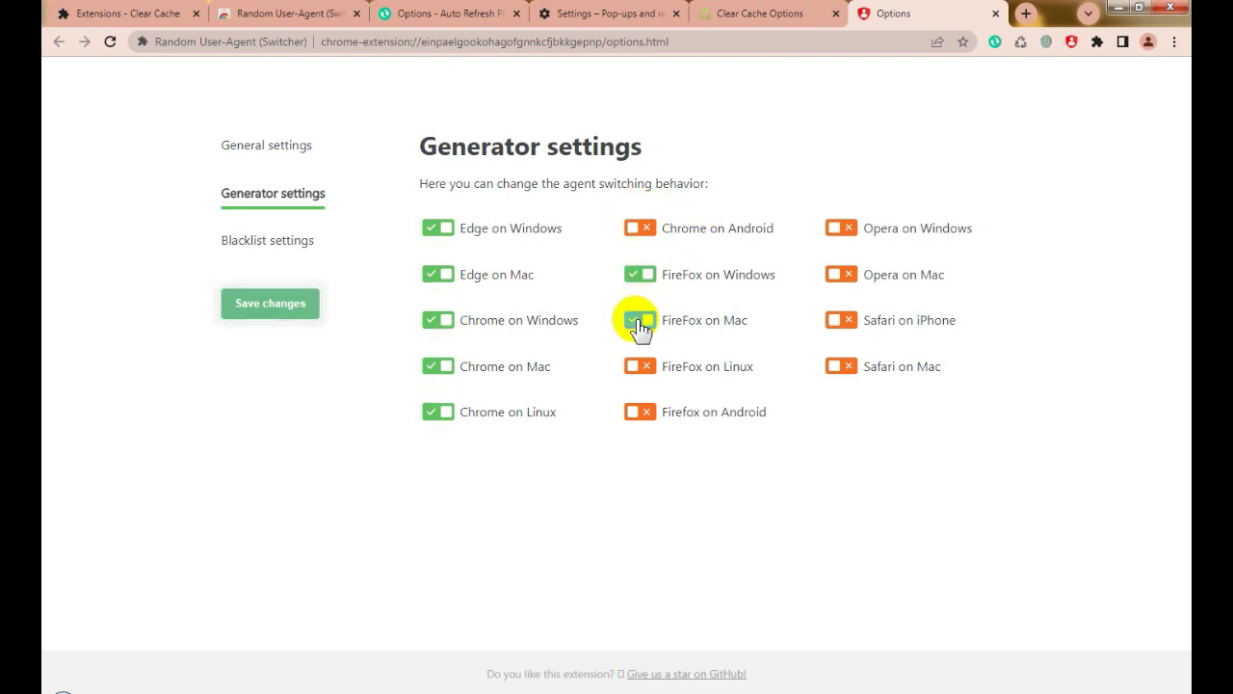
click(639, 366)
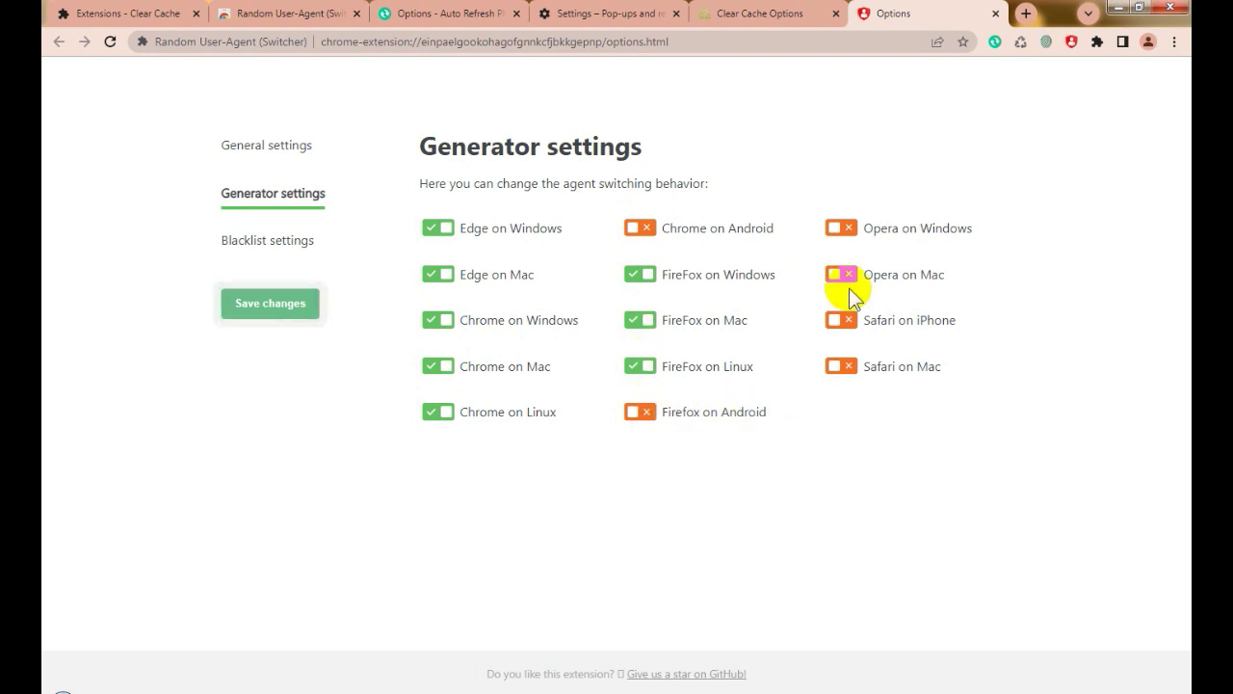
click(839, 227)
click(839, 275)
click(838, 372)
click(276, 304)
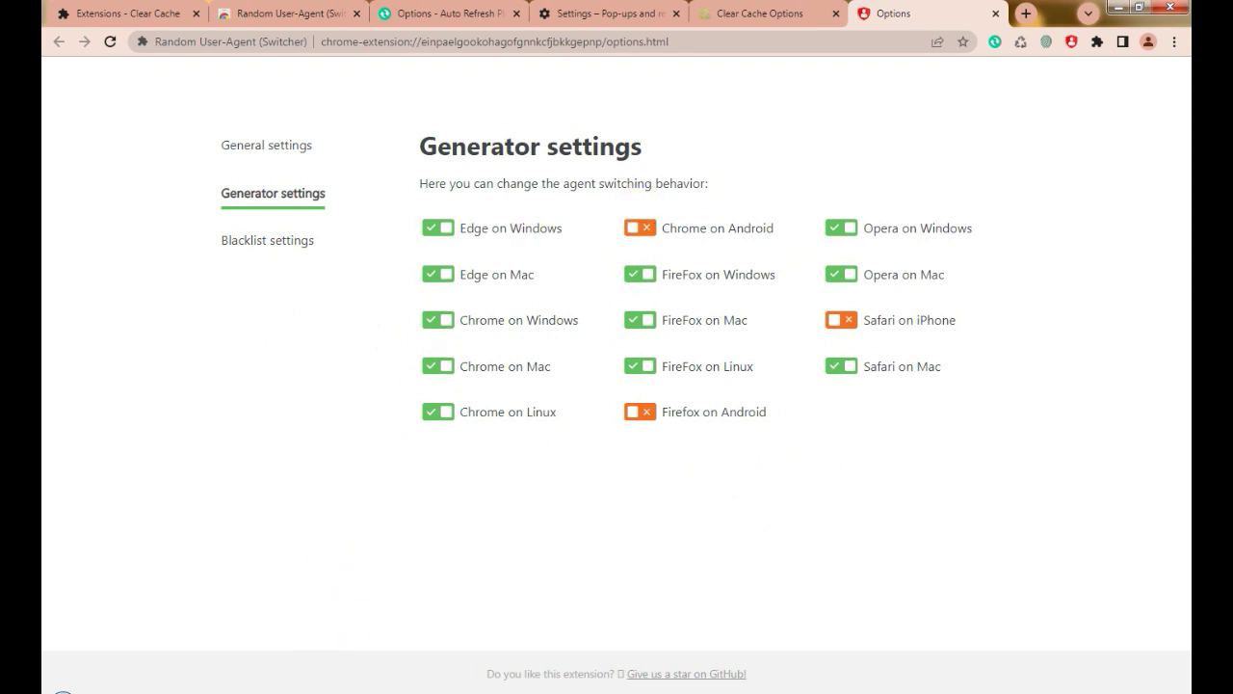
- Copy the next extension name, 'webrtc control', from the notes and return to the Web Store
key(alt+Tab)
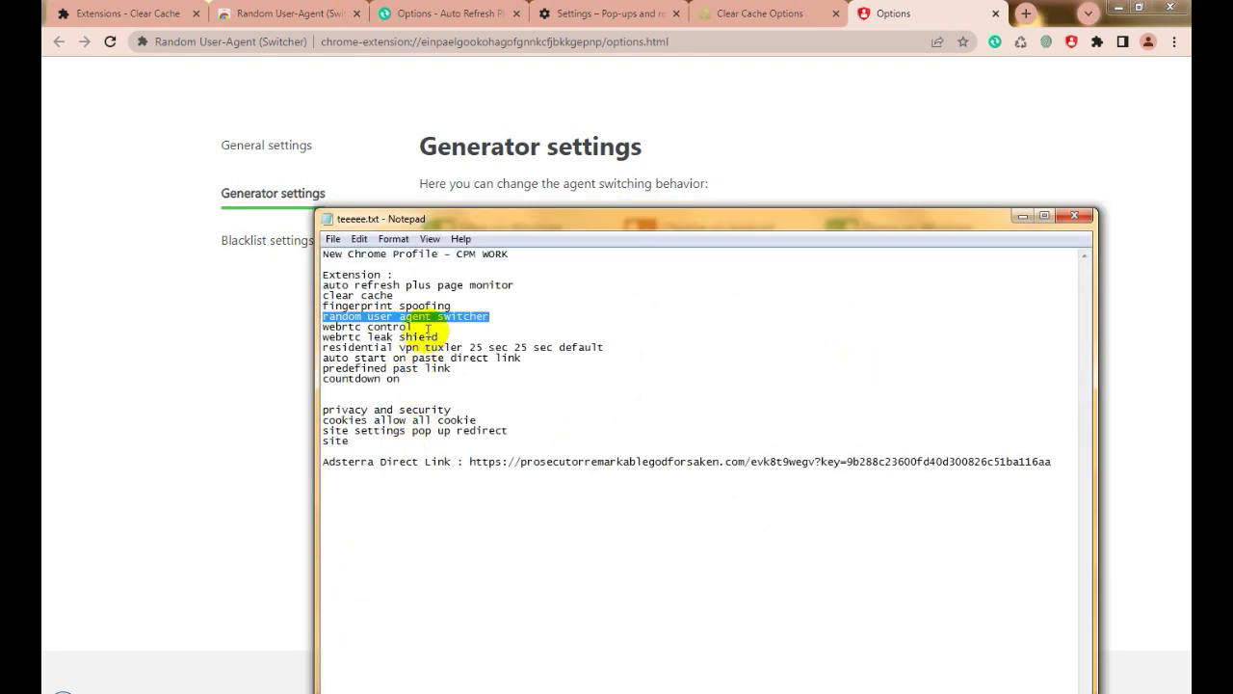
drag(412, 327, 321, 327)
key(ctrl+c)
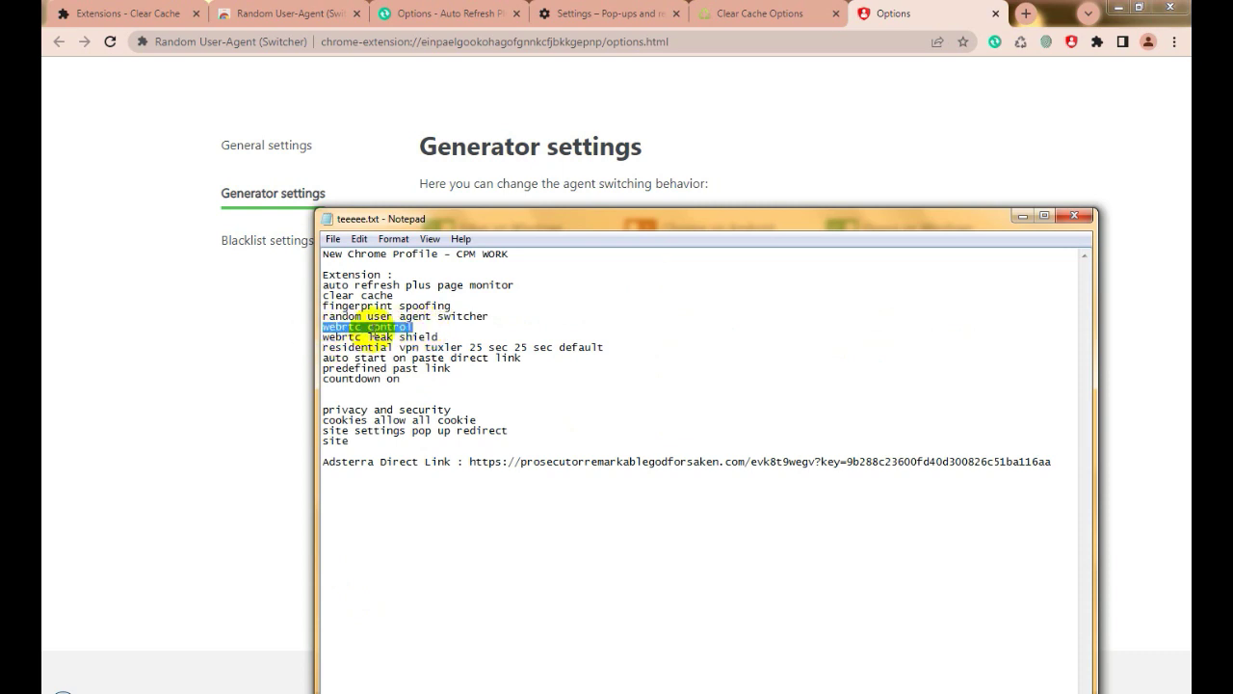
click(331, 17)
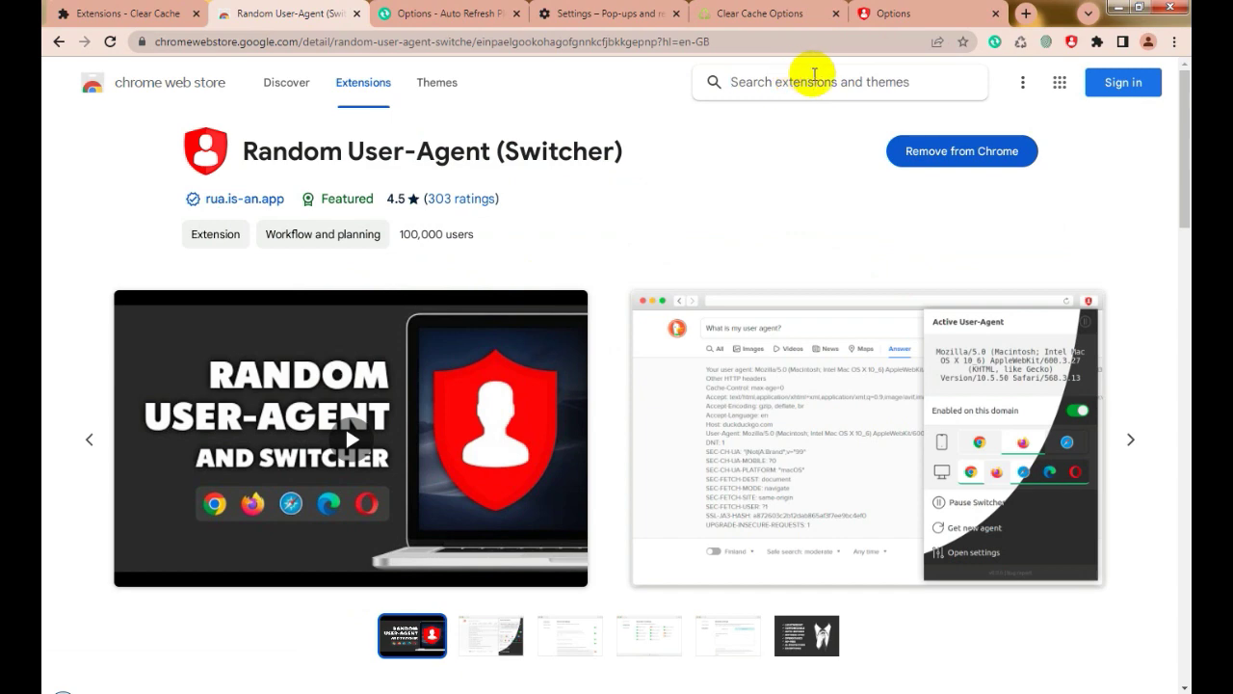
- Search the Web Store for 'webrtc control' and add WebRTC Control to Chrome
click(814, 77)
key(ctrl+v)
key(Return)
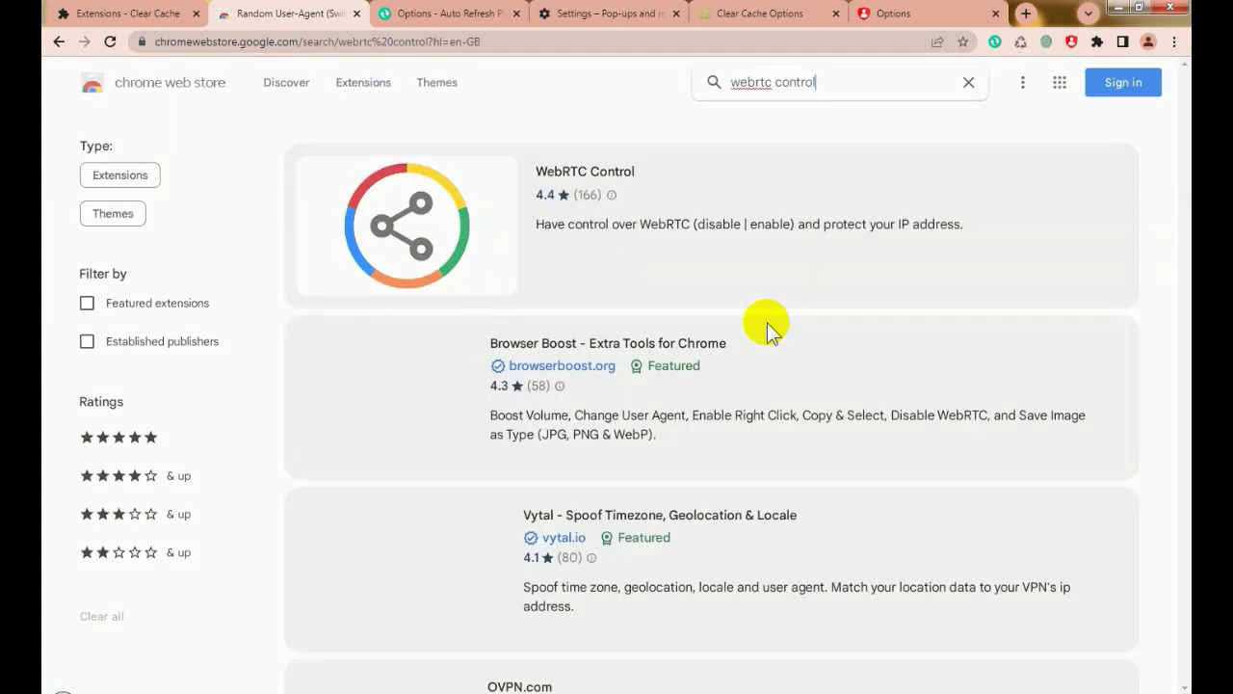
click(421, 221)
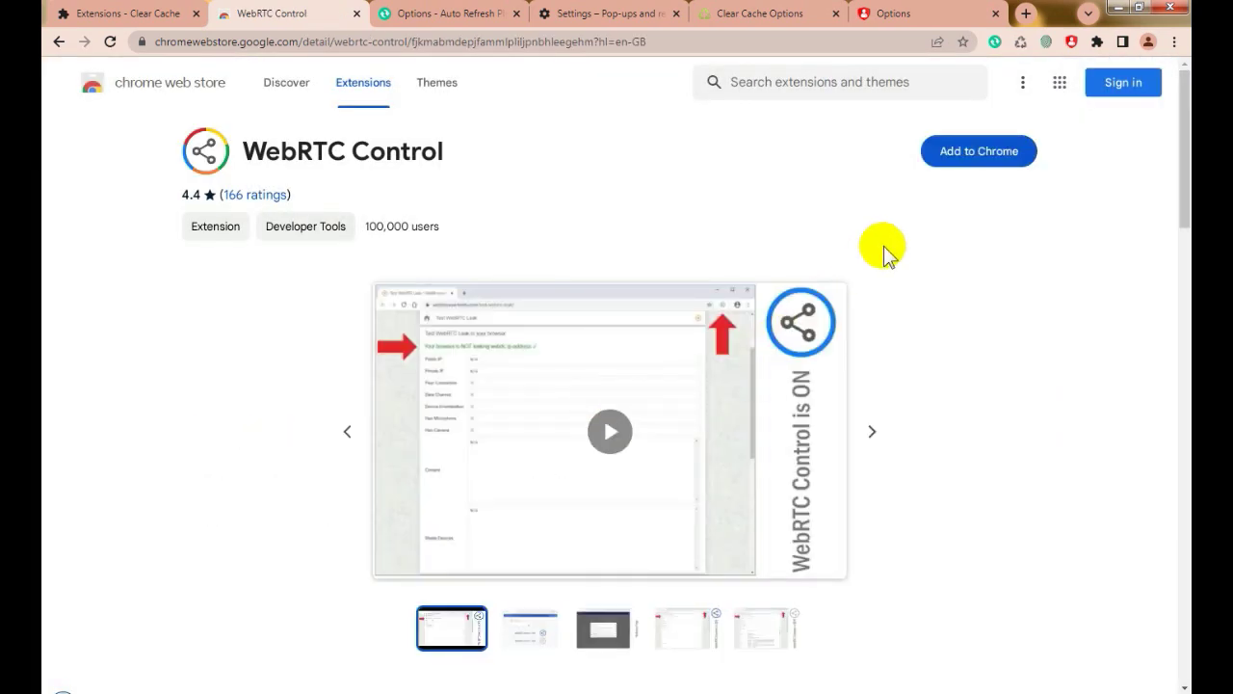
click(978, 157)
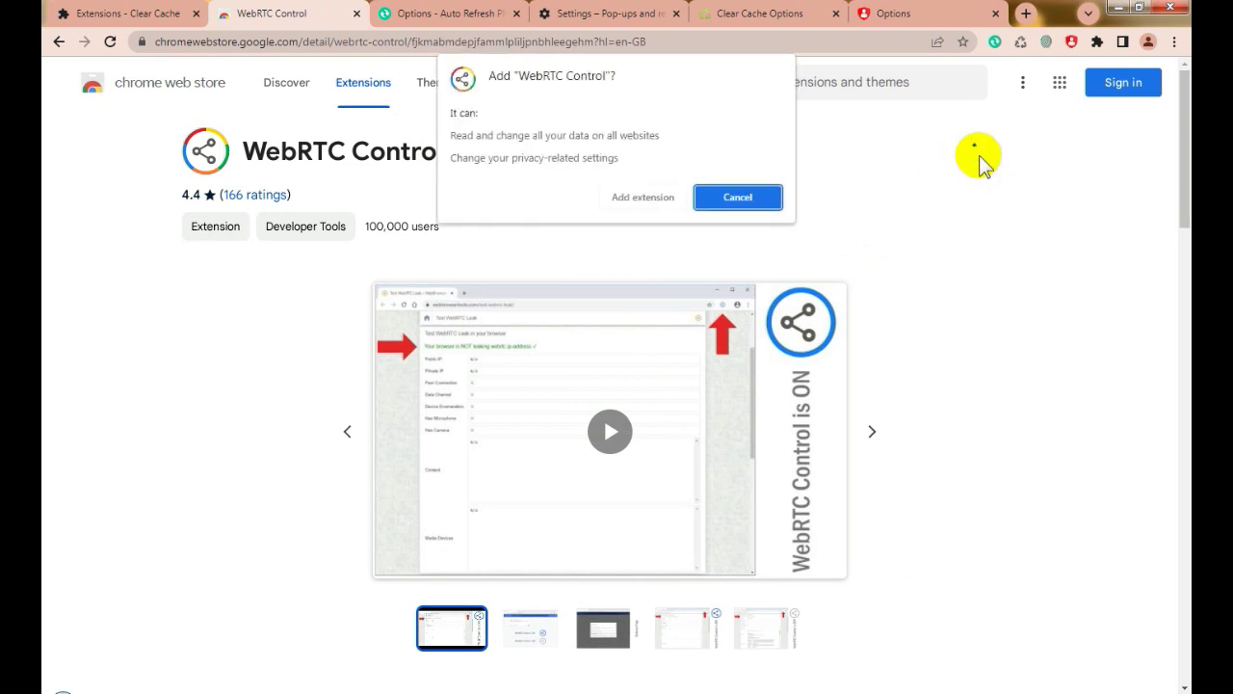
click(643, 202)
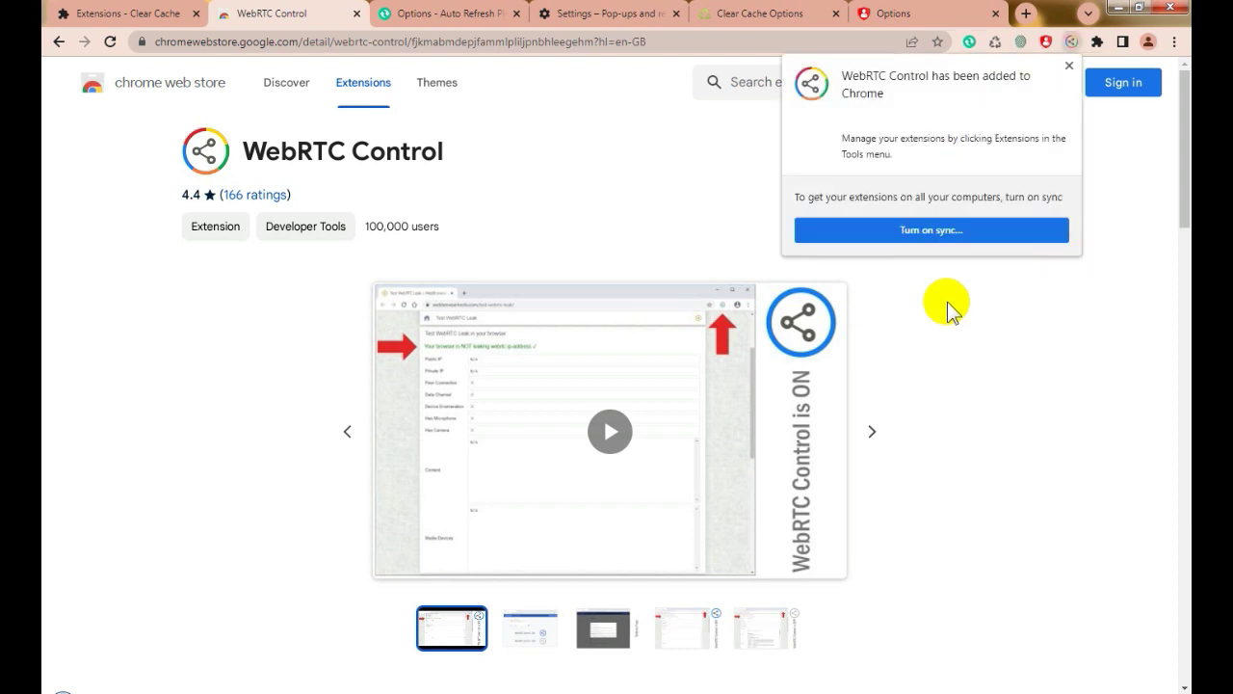
- Pin WebRTC Control to the toolbar and switch on its leak protection
click(1098, 44)
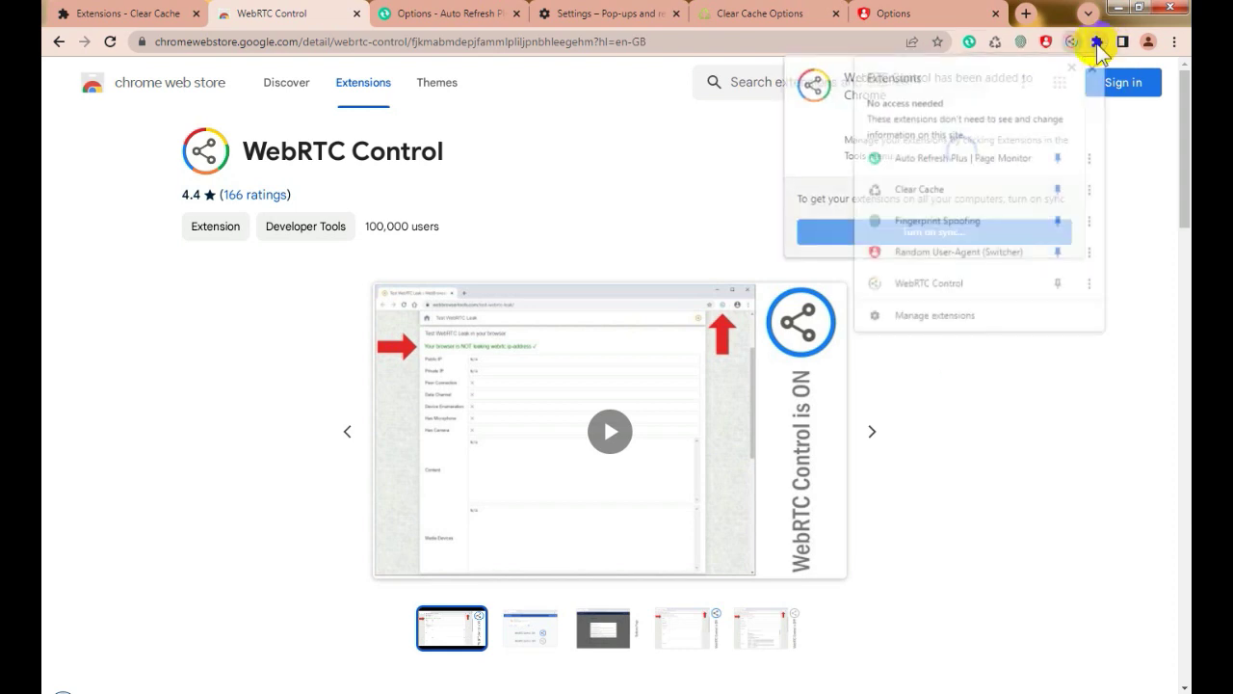
click(1058, 285)
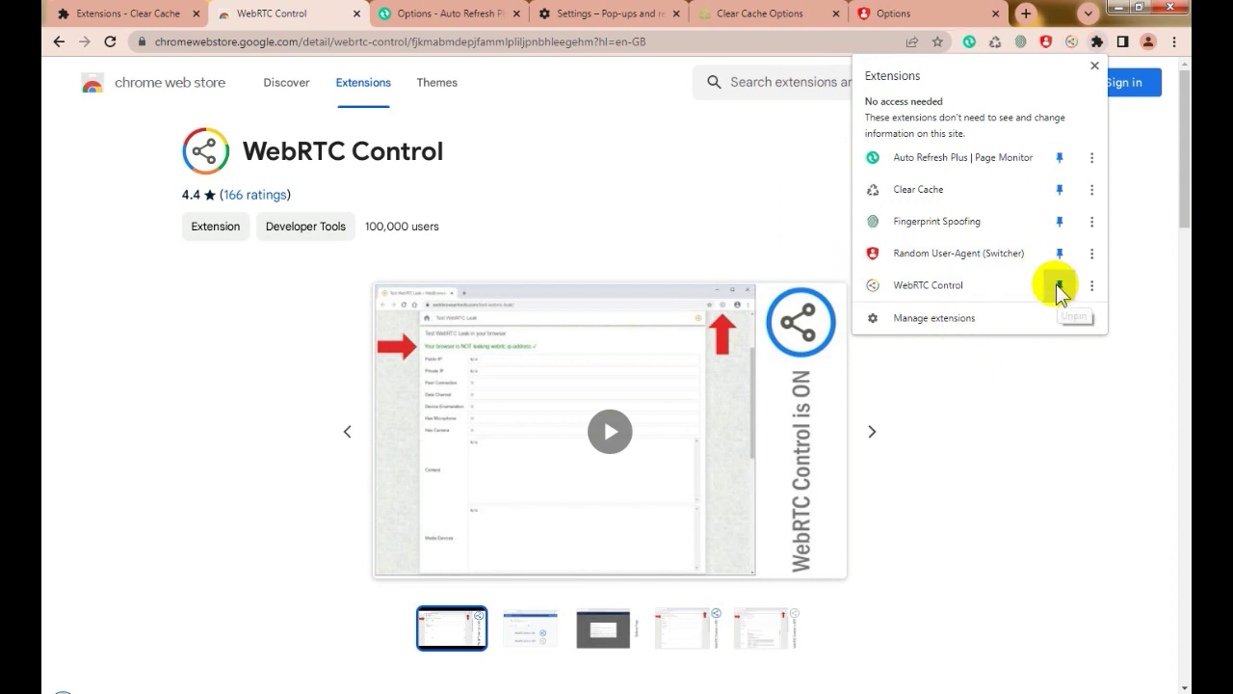
click(1074, 48)
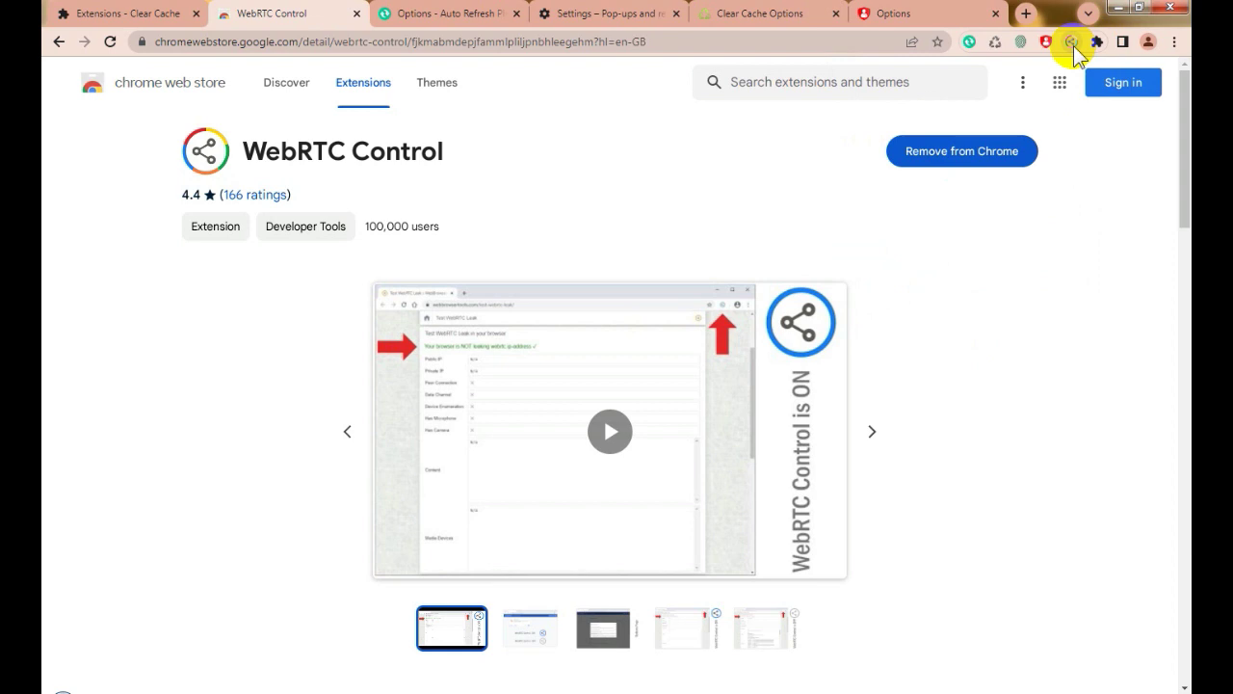
click(1074, 48)
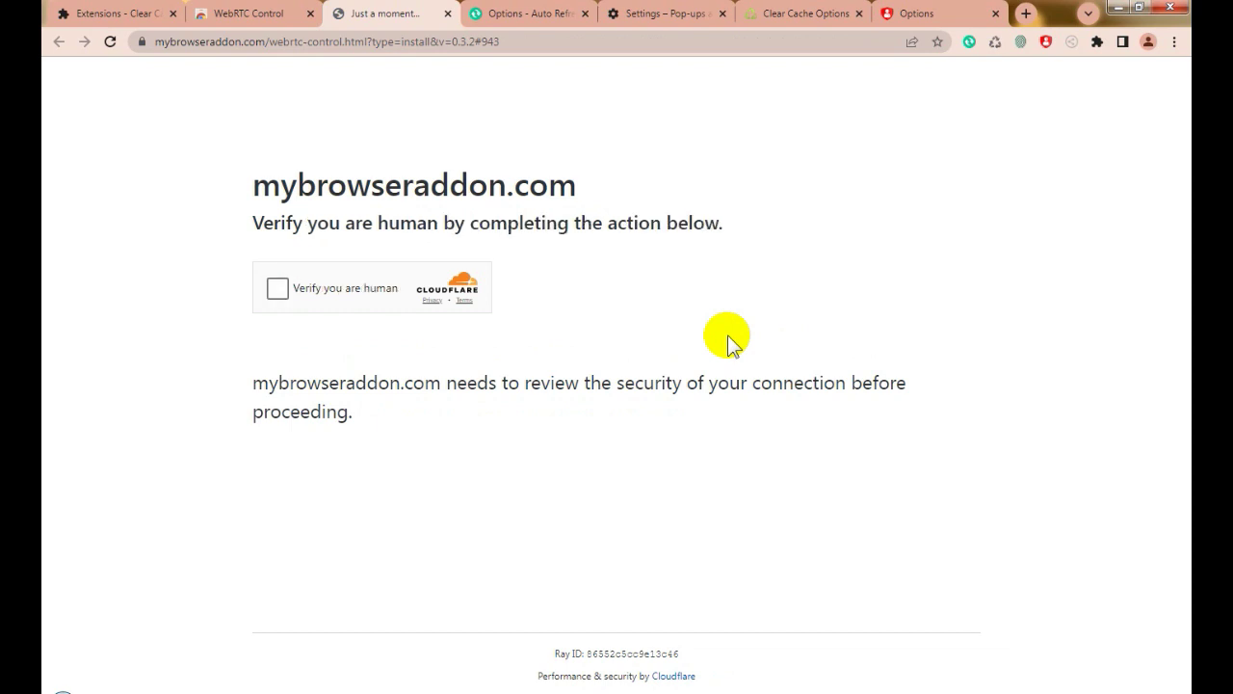
- Repeatedly attempt the Cloudflare human-verification check on the WebRTC Control install page
click(277, 288)
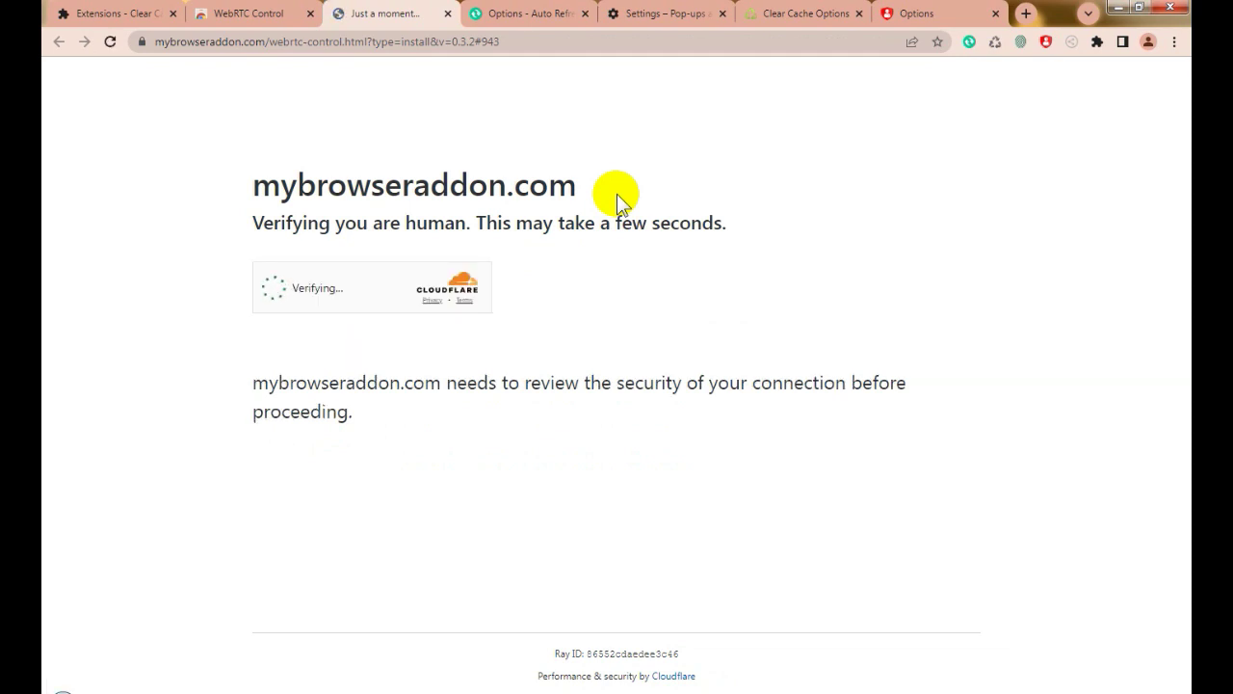
click(278, 289)
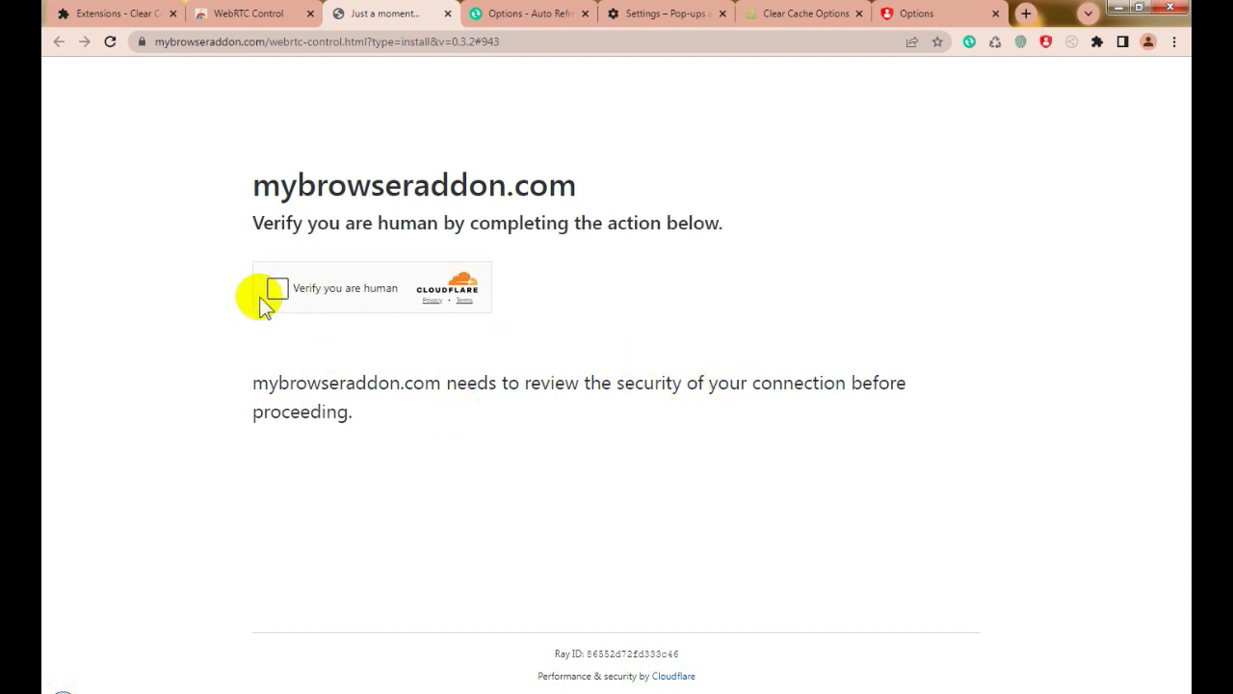
click(276, 287)
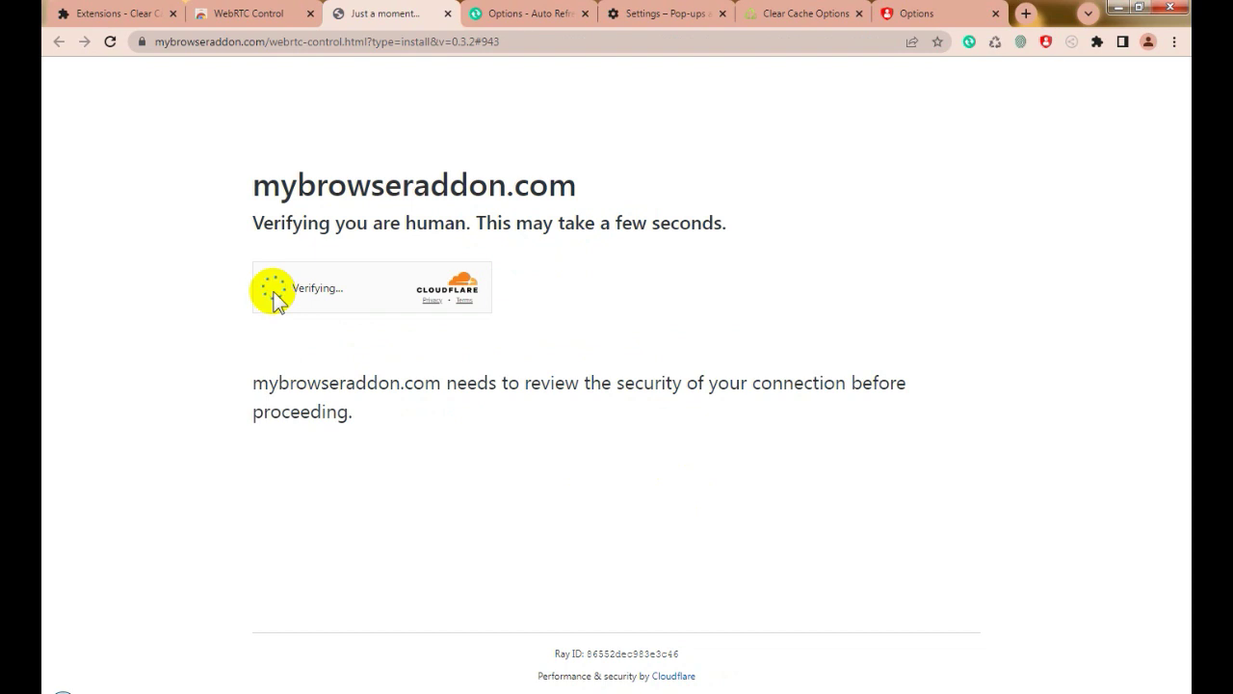
click(274, 291)
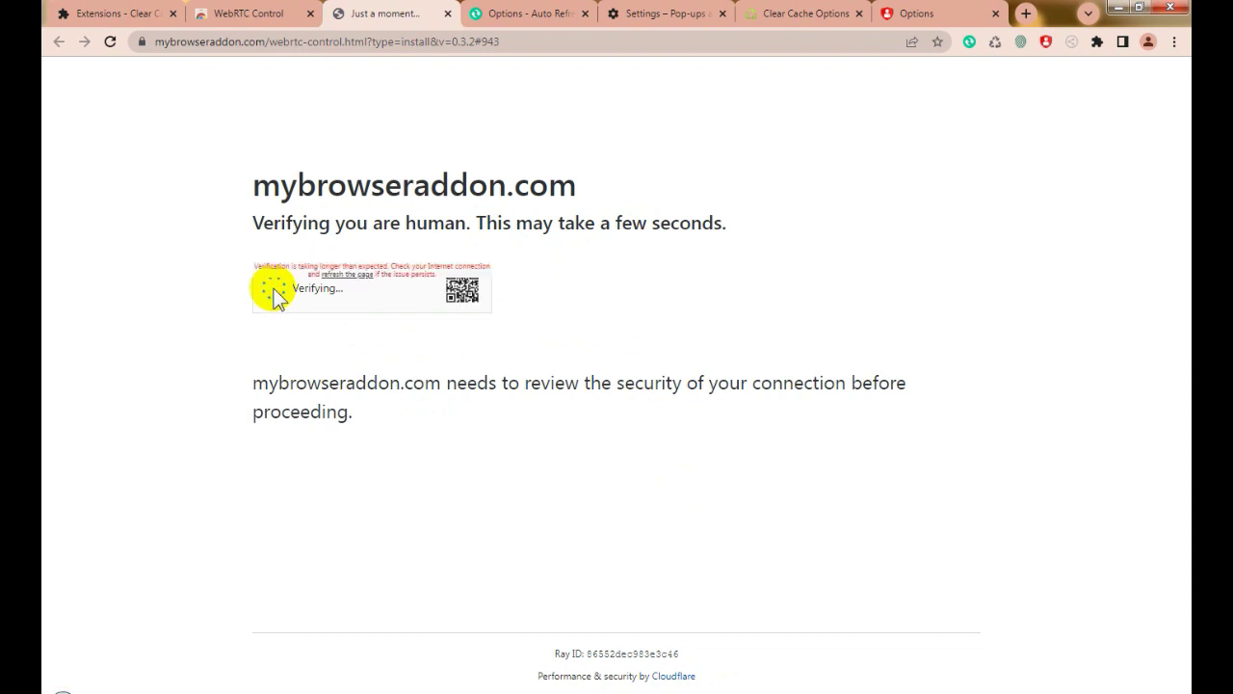
click(274, 288)
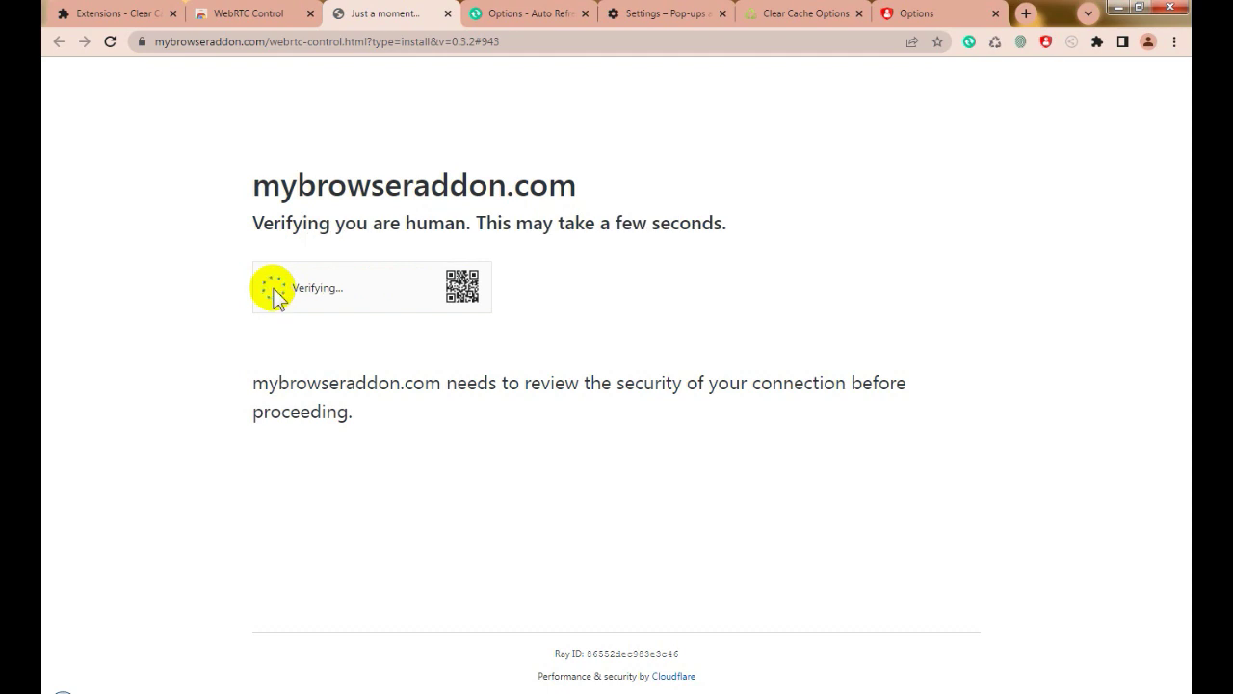
- Give up on the verification page, visit the Notepad checklist, and return to the WebRTC Control store tab
drag(252, 222, 735, 224)
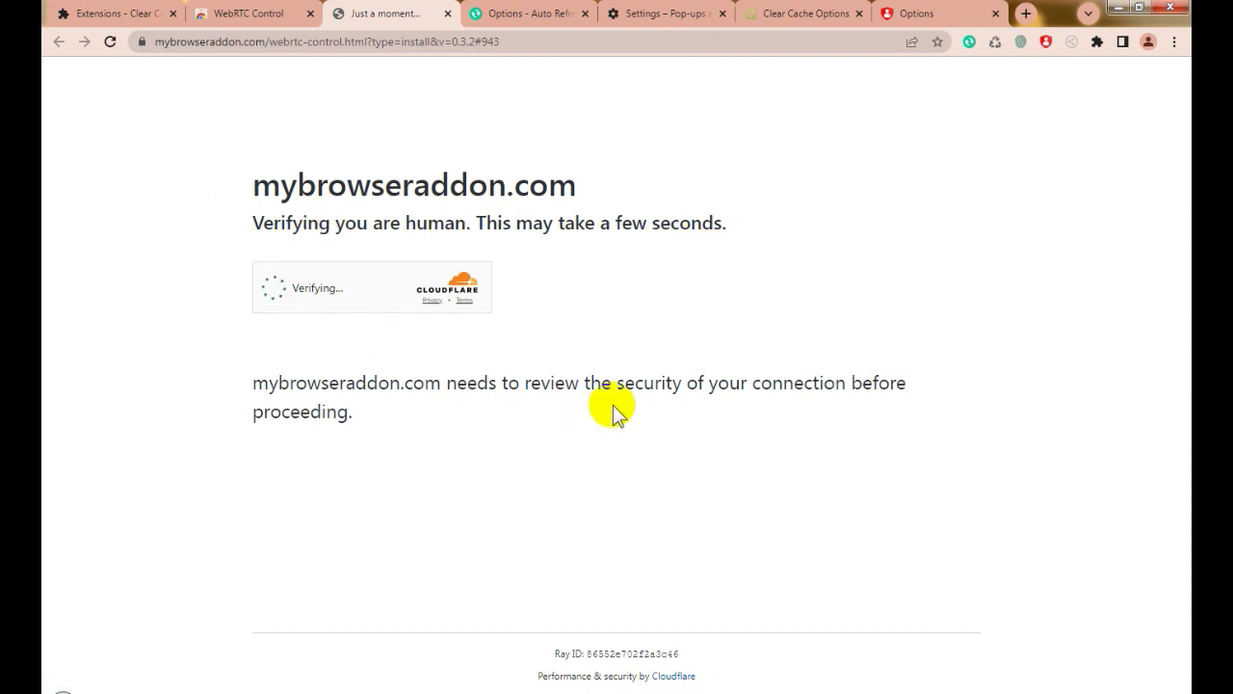
key(alt+Tab)
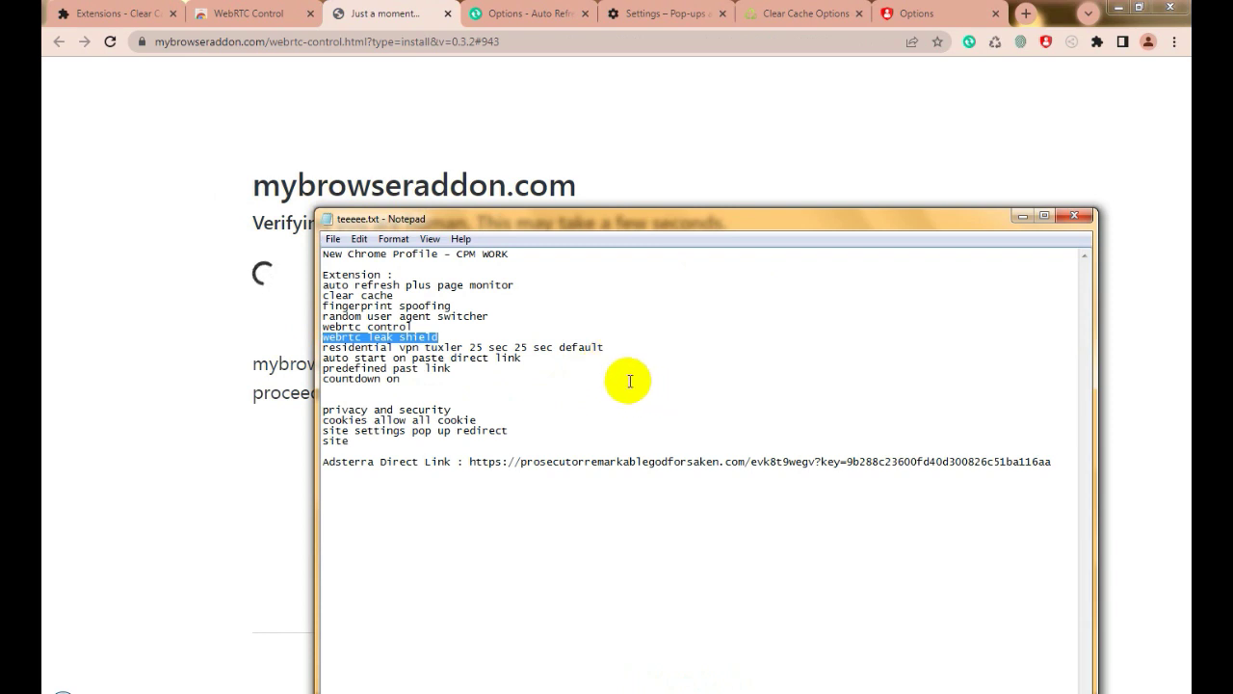
click(270, 17)
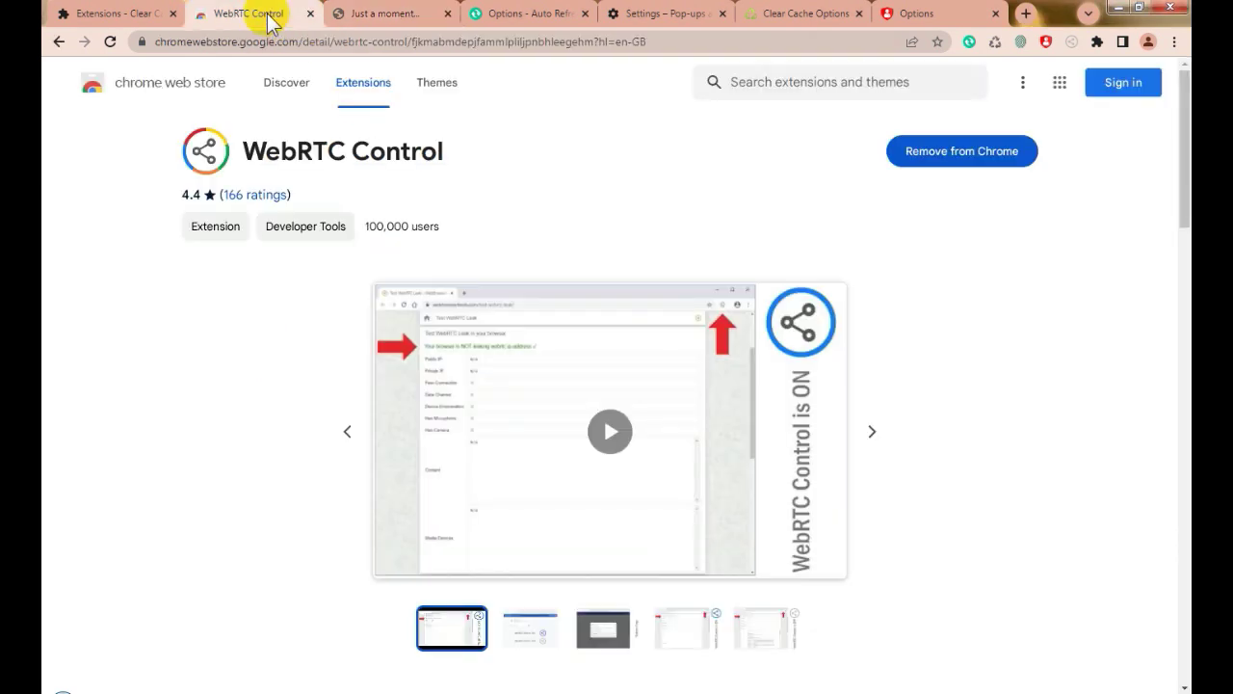
- Search the store for 'webrtc leak shield' and add WebRTC Leak Shield to Chrome
click(823, 81)
text(webrtc leak shield)
key(Return)
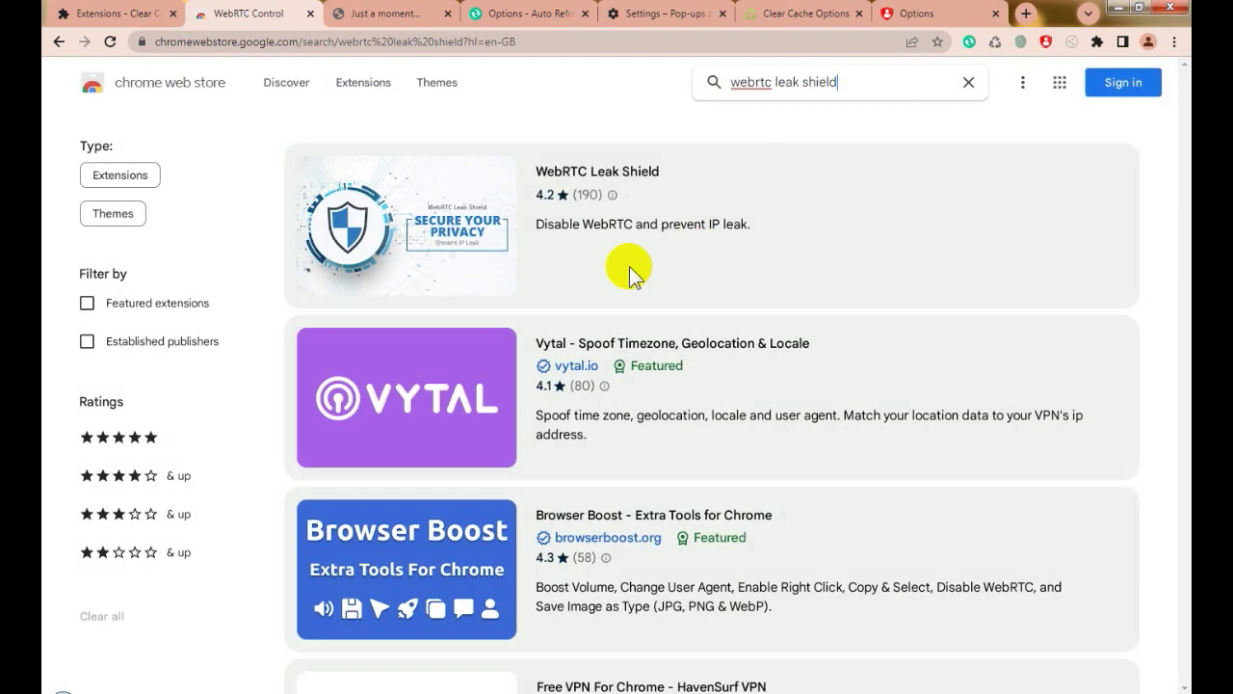
click(589, 173)
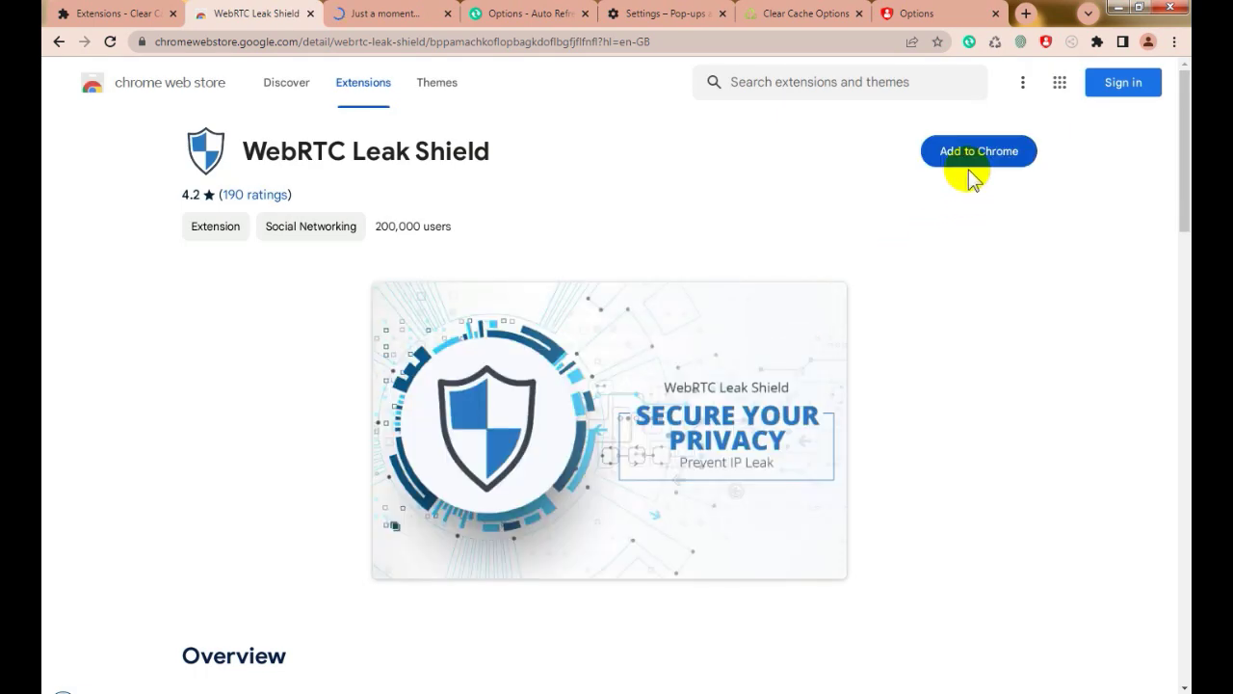
click(982, 154)
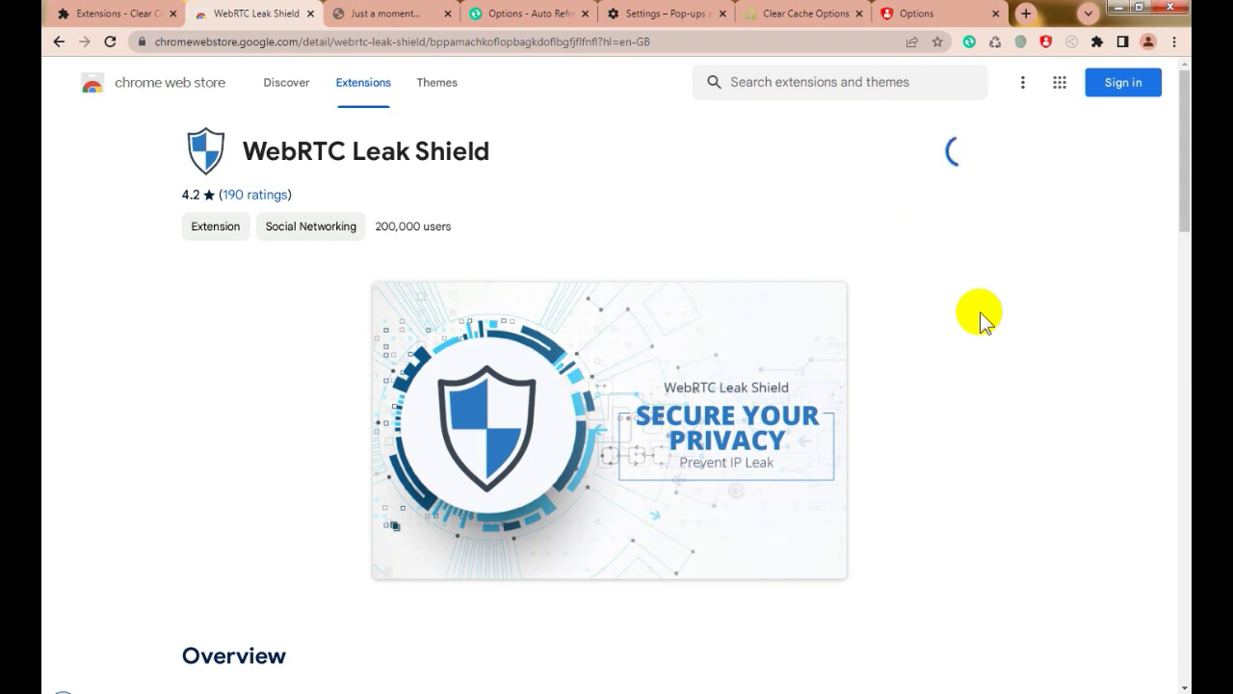
click(641, 174)
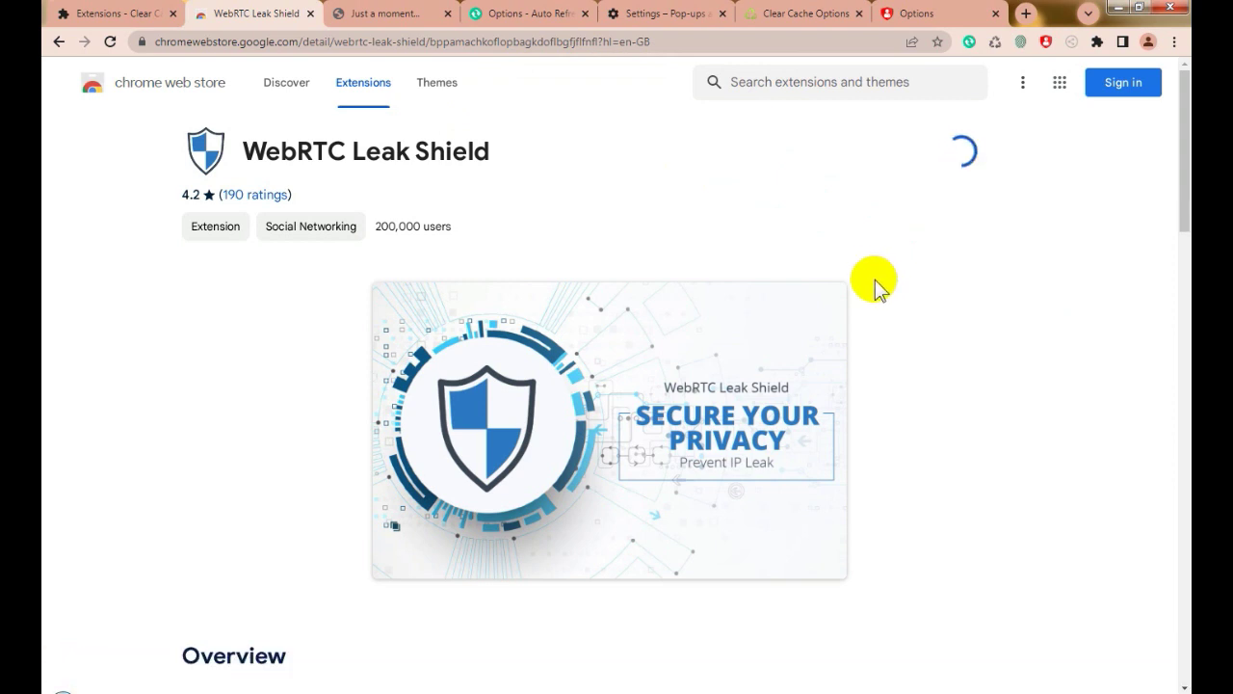
- Close the Auto Refresh Plus, Pop-ups, Clear Cache Options and Random User-Agent options tabs
click(554, 23)
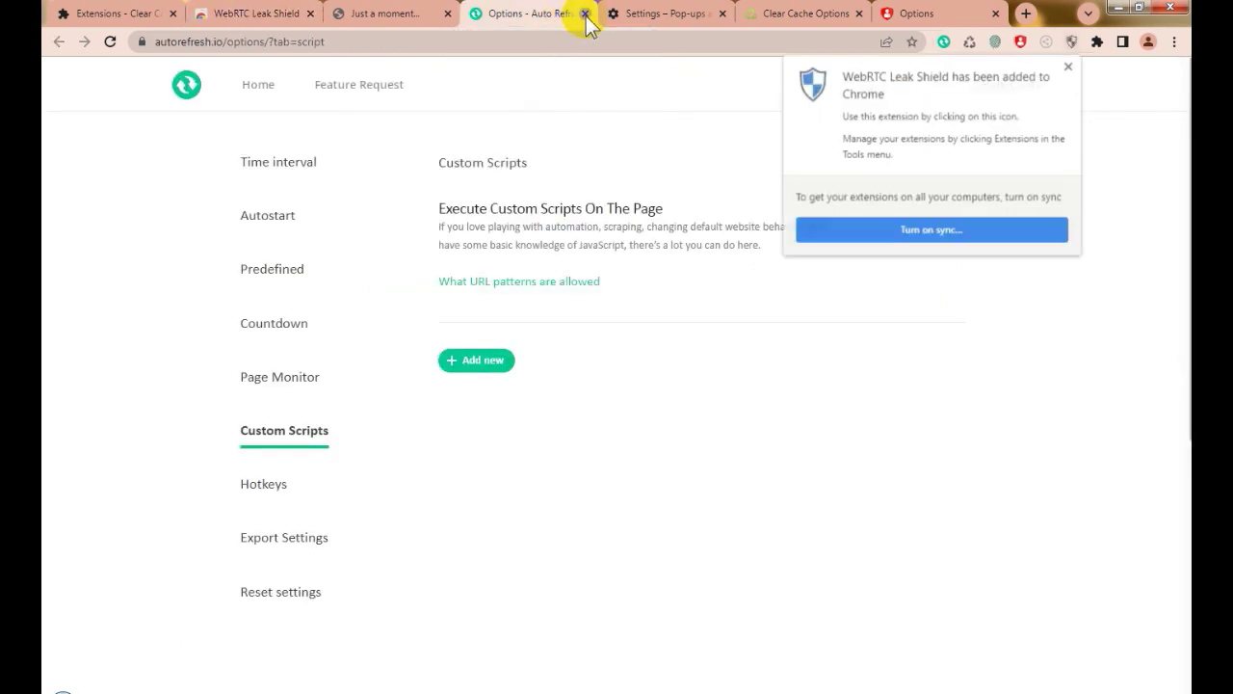
click(585, 14)
click(584, 14)
click(585, 13)
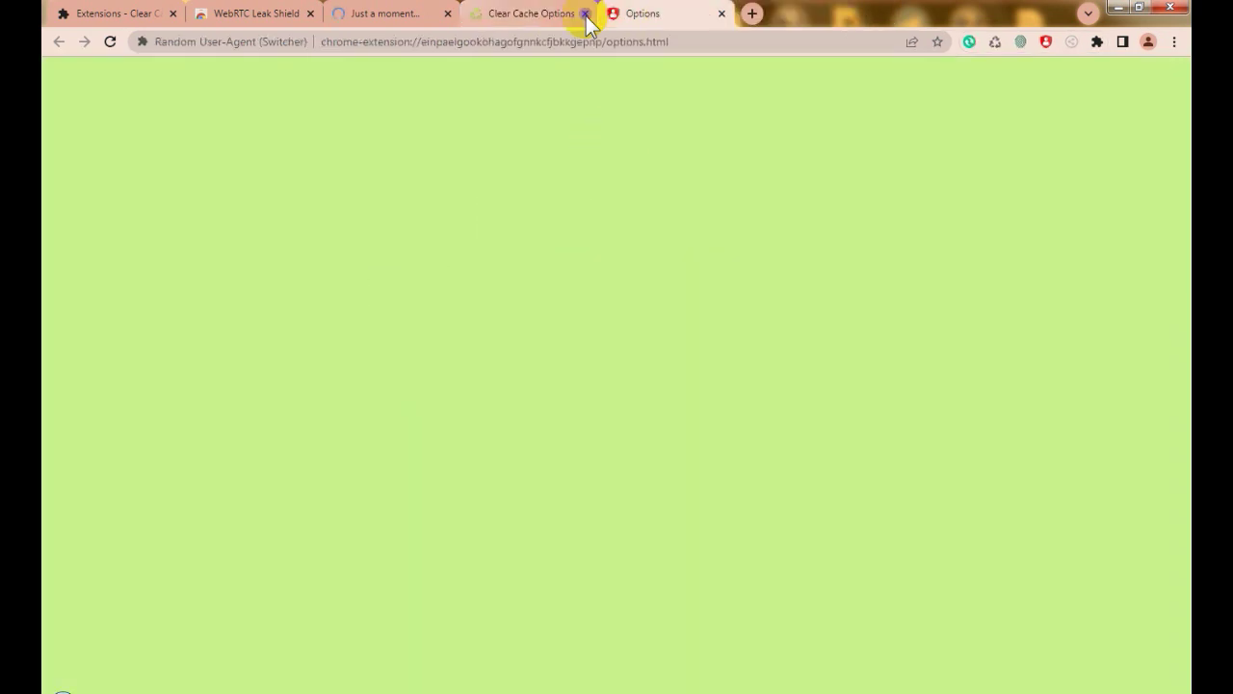
click(585, 13)
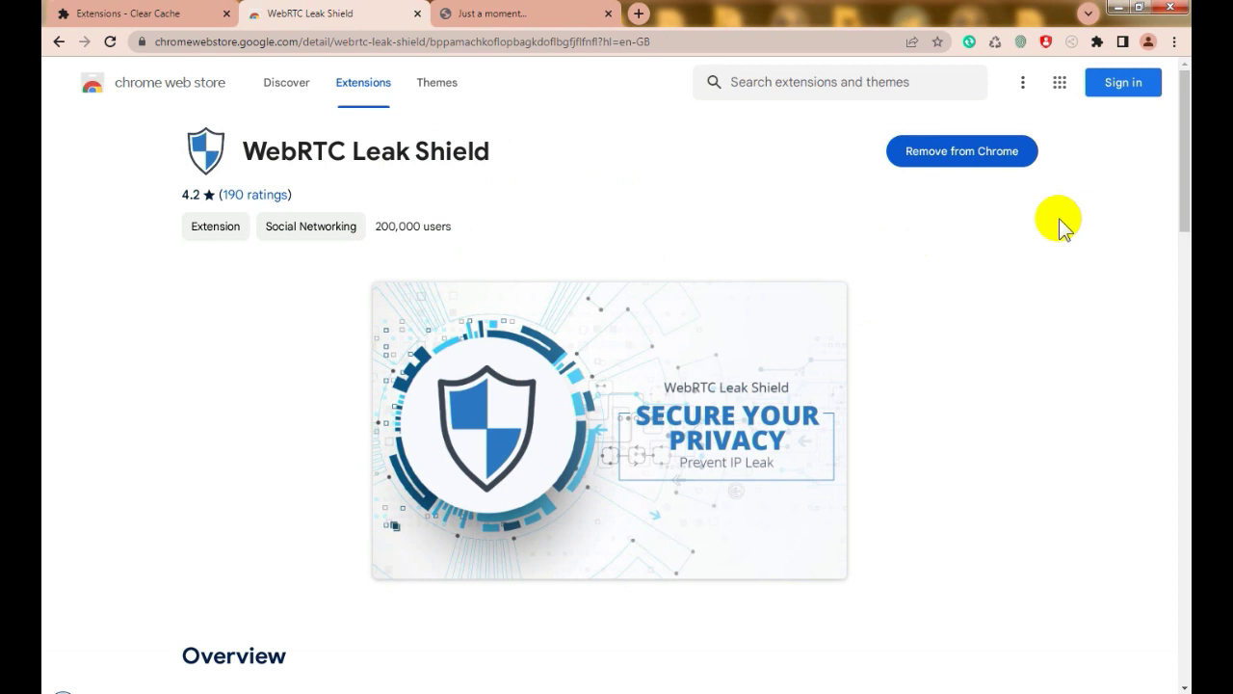
- Pin WebRTC Leak Shield to the Chrome toolbar
click(1097, 42)
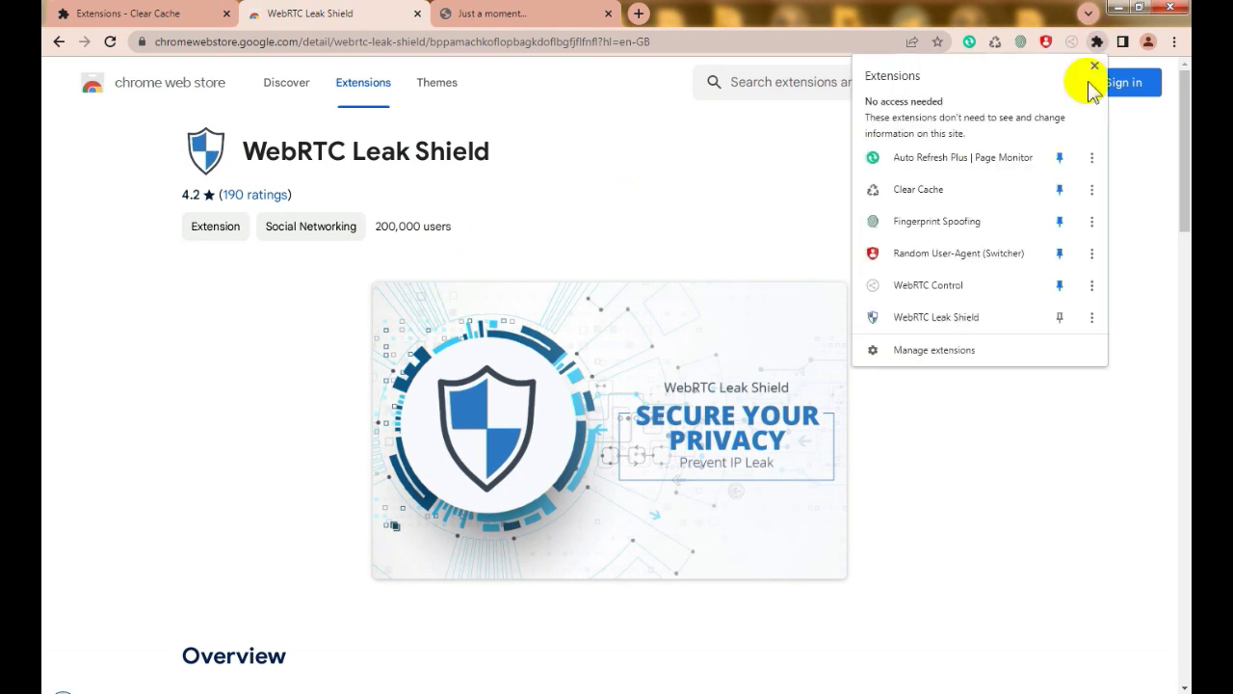
click(1059, 316)
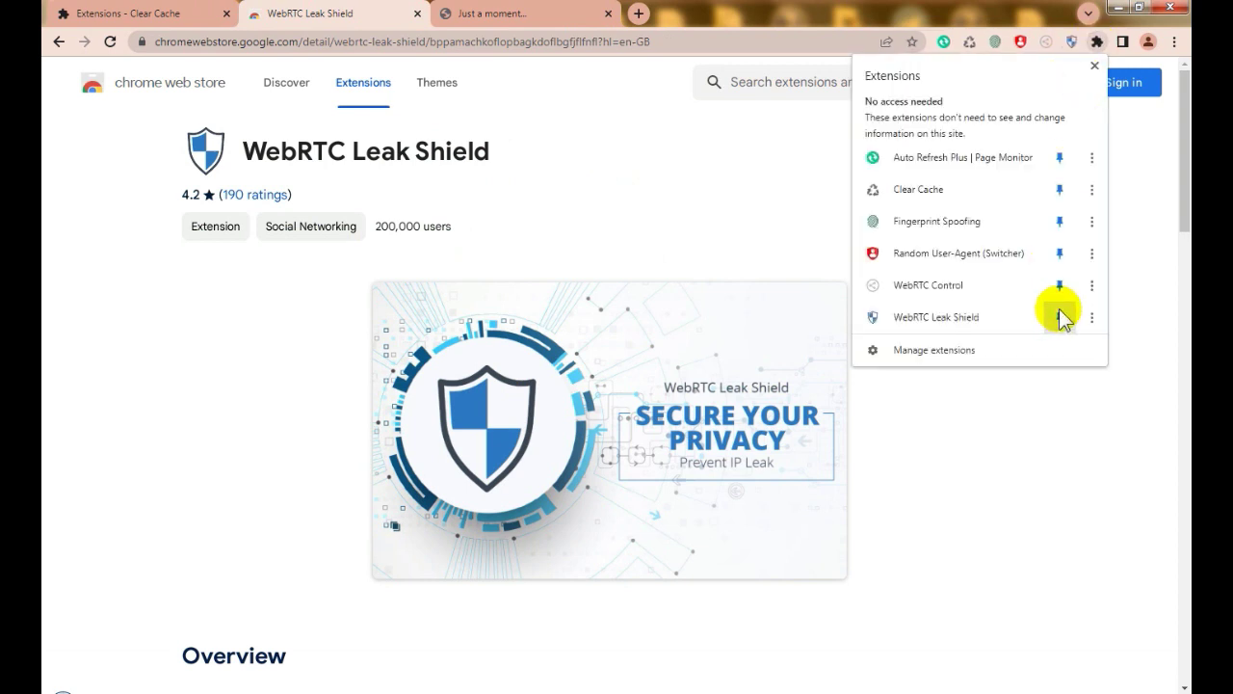
click(1073, 44)
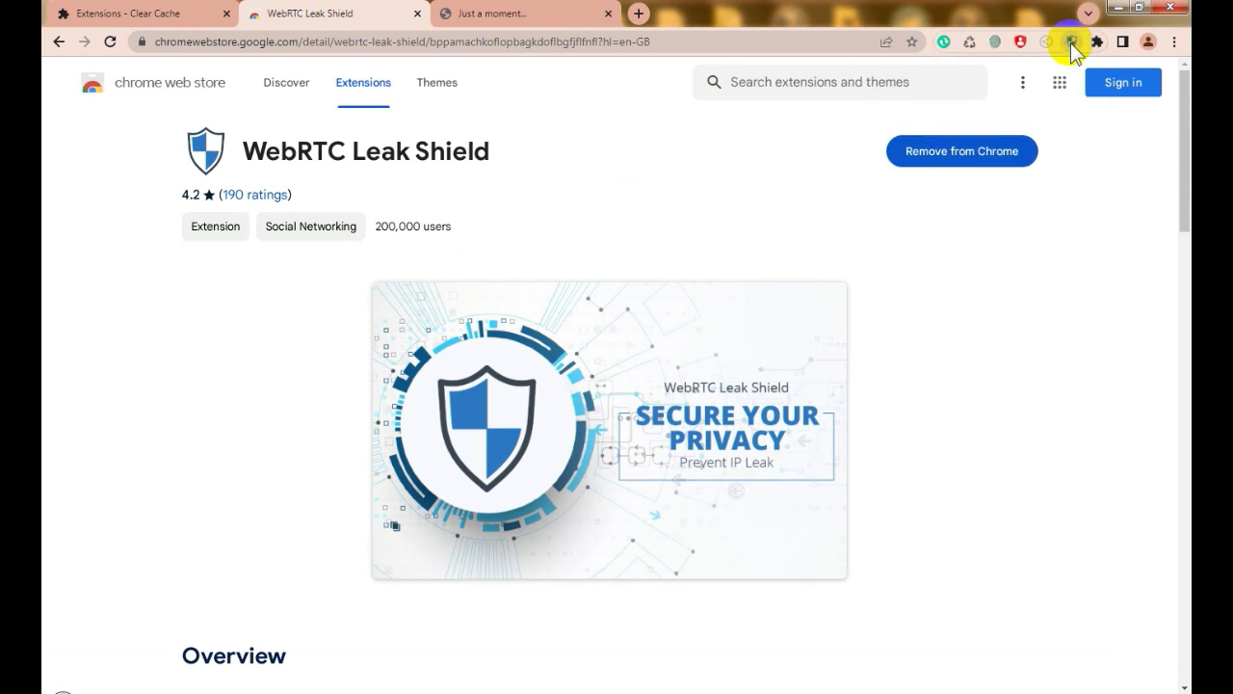
- Check the WebRTC Leak Shield popup, then bring the Notepad checklist to the front
click(1072, 43)
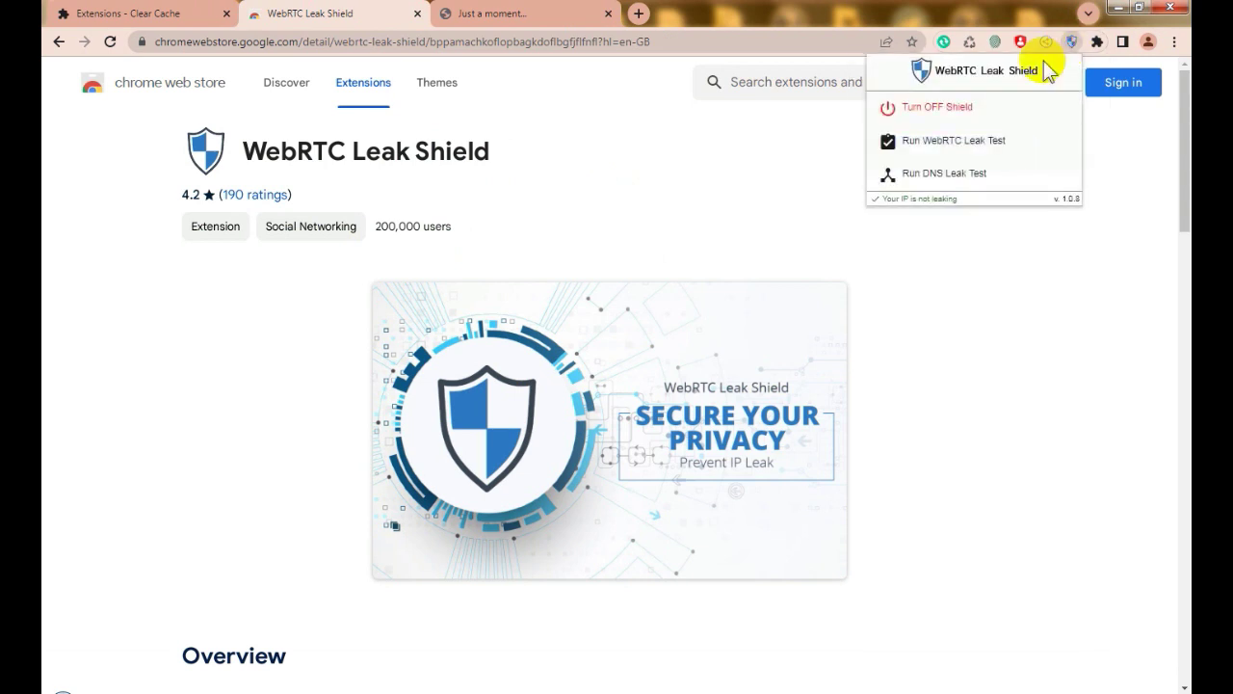
click(992, 304)
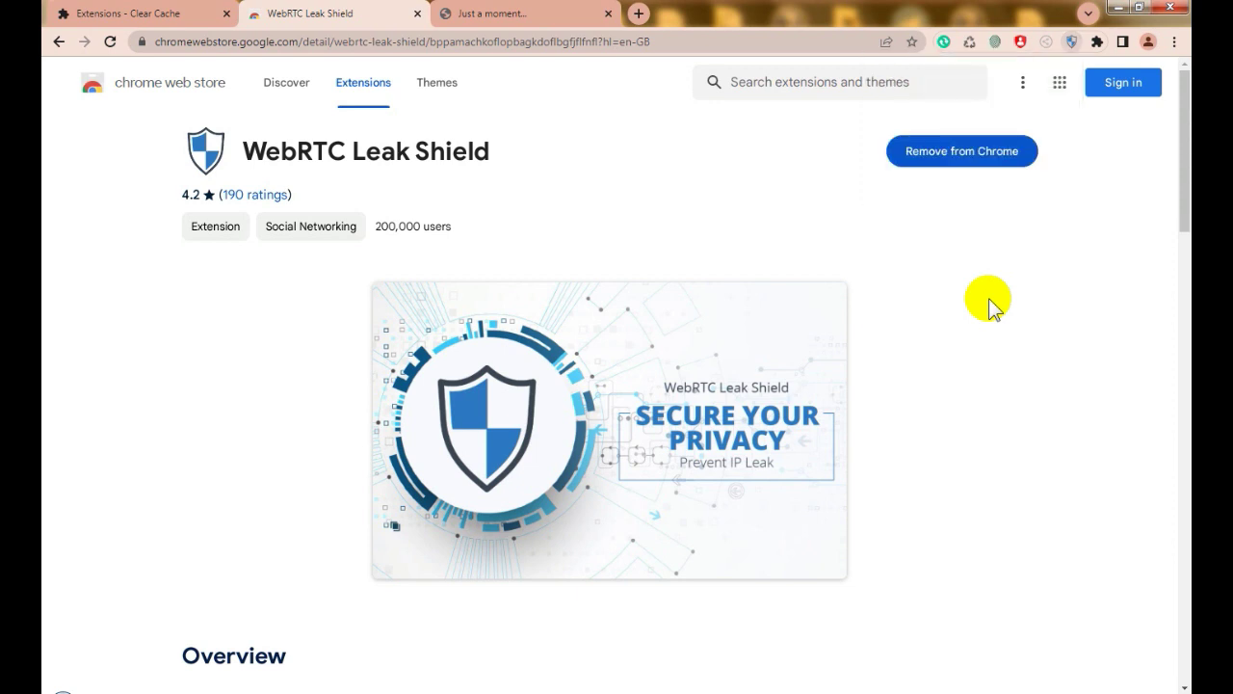
click(323, 689)
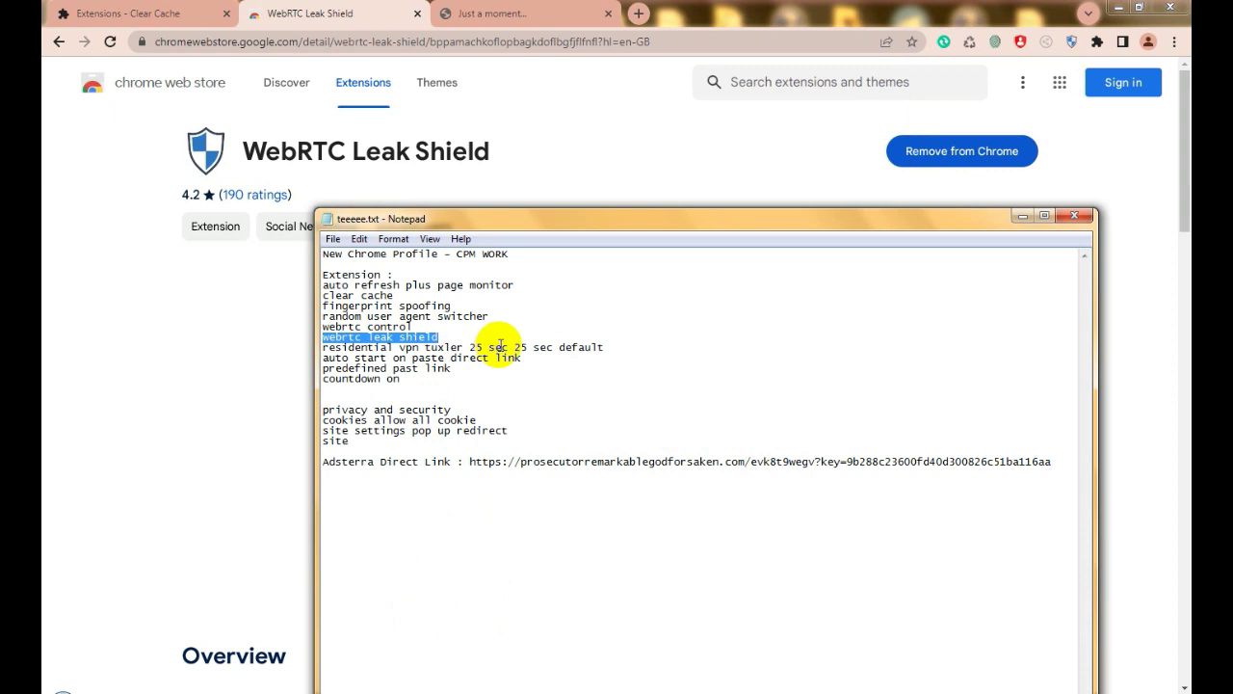
- Copy 'residential vpn tuxler' from Notepad and open its Web Store listing via search
drag(463, 348, 302, 347)
key(ctrl+c)
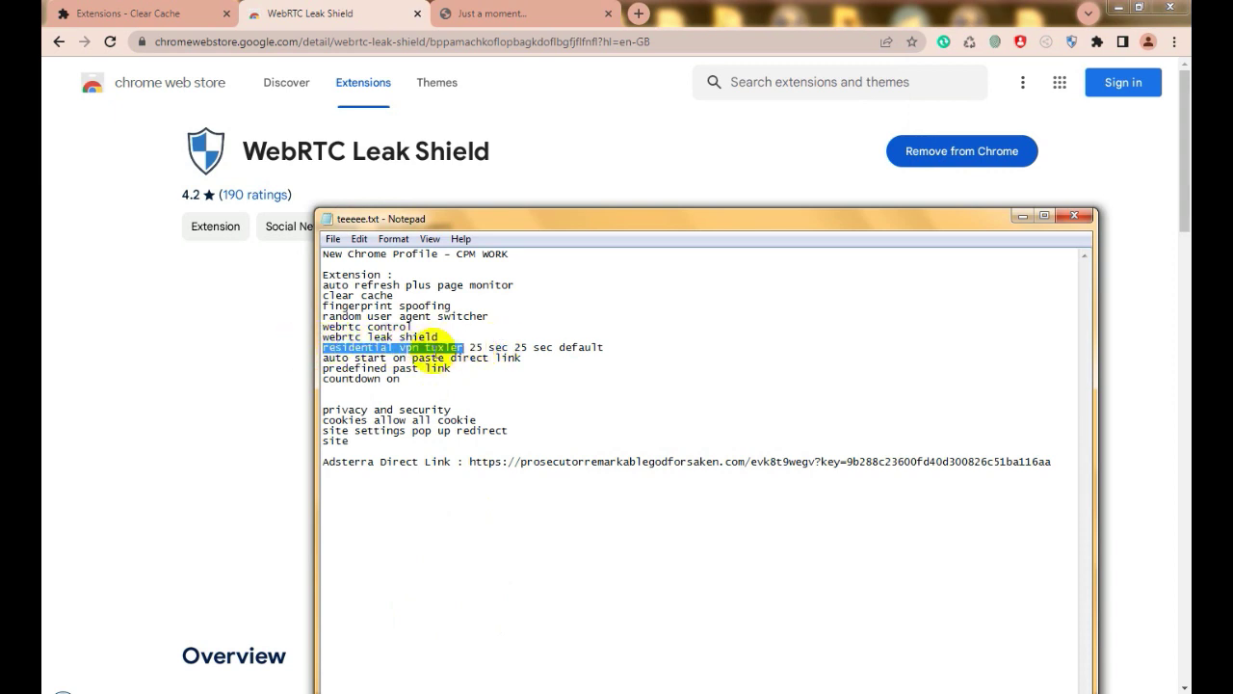
click(322, 14)
click(790, 83)
key(ctrl+v)
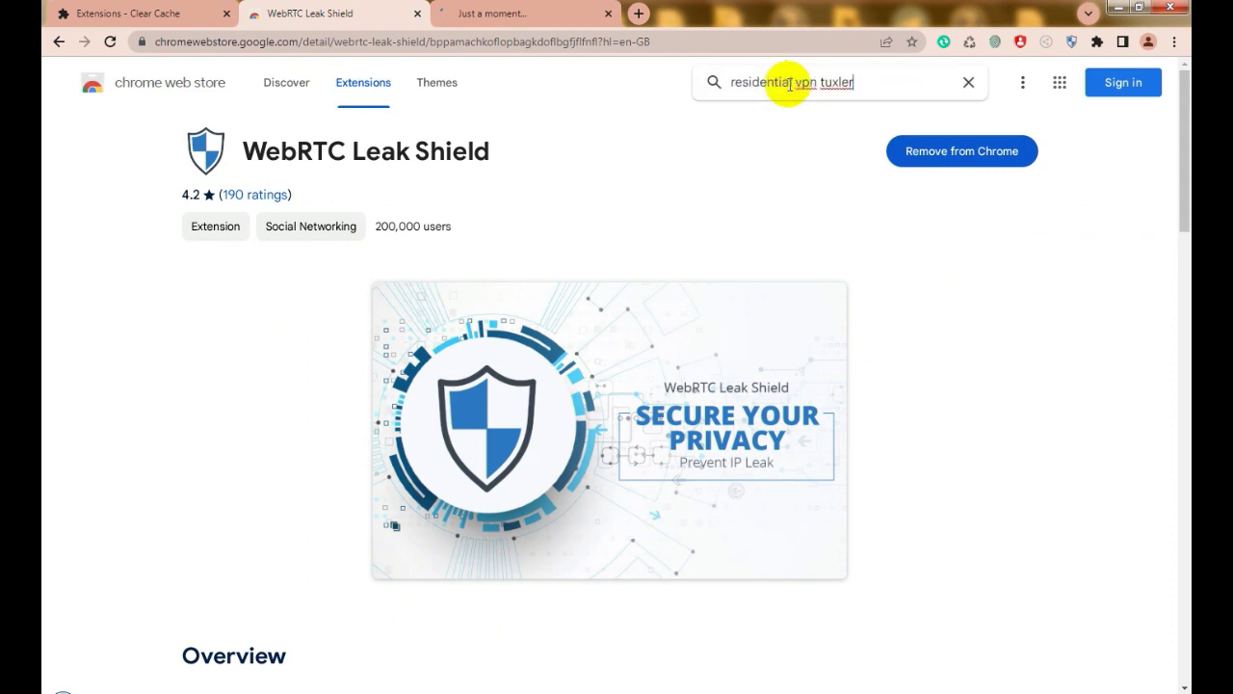
key(Return)
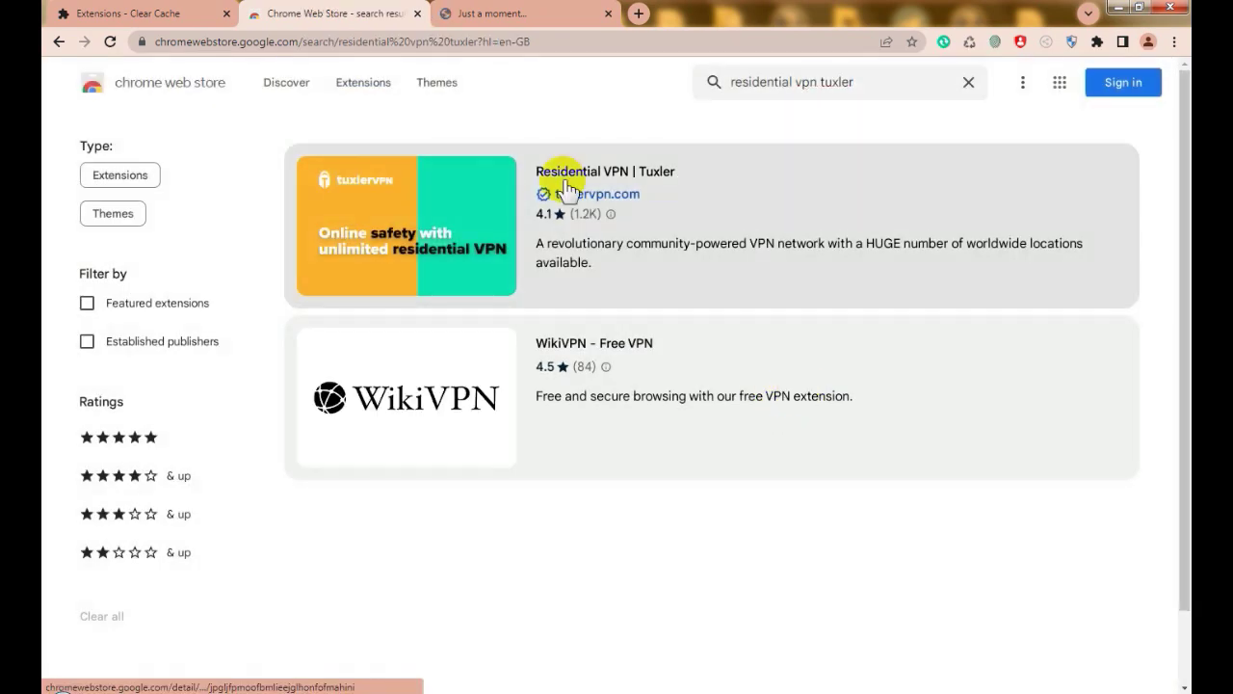
click(571, 178)
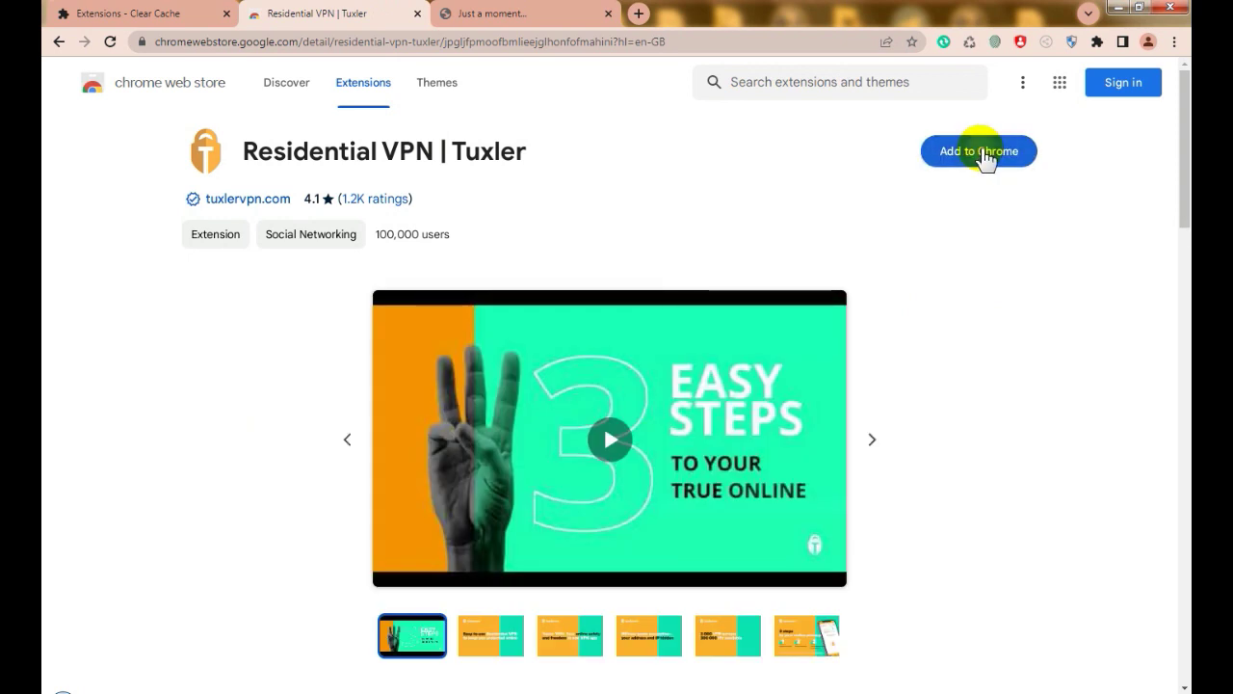
- Add Residential VPN | Tuxler to Chrome and skim its Overview while it installs
click(980, 153)
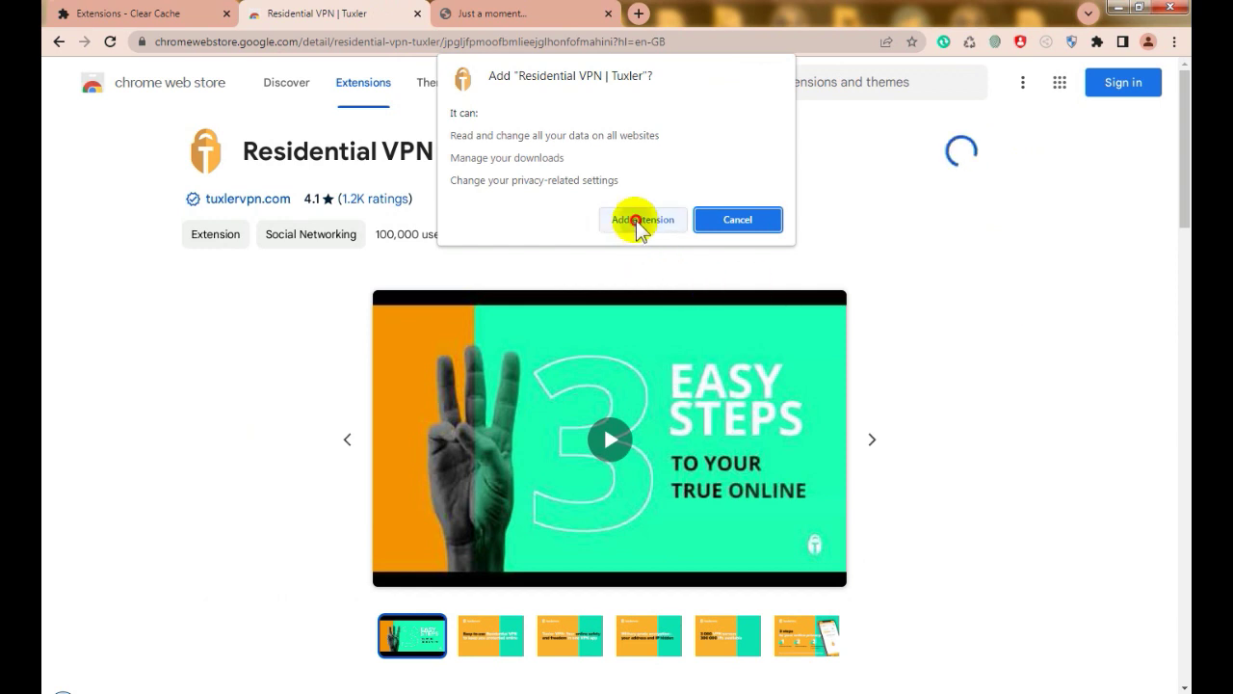
click(638, 219)
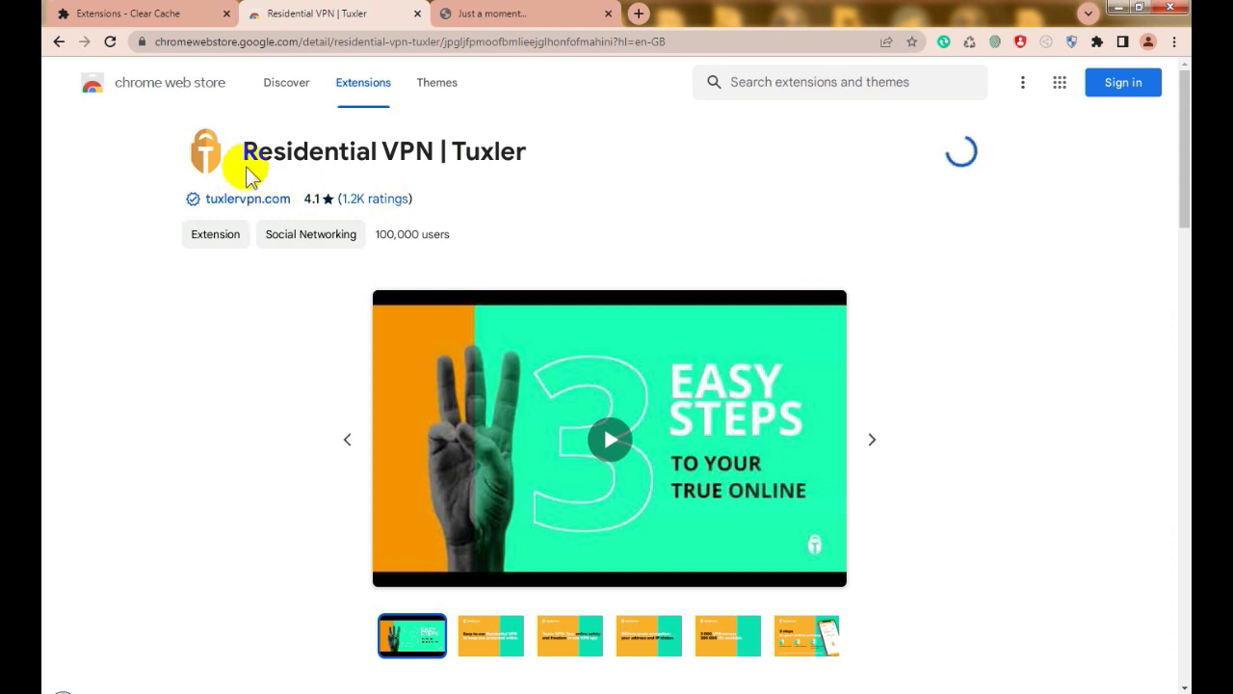
scroll(665, 388, down, 2)
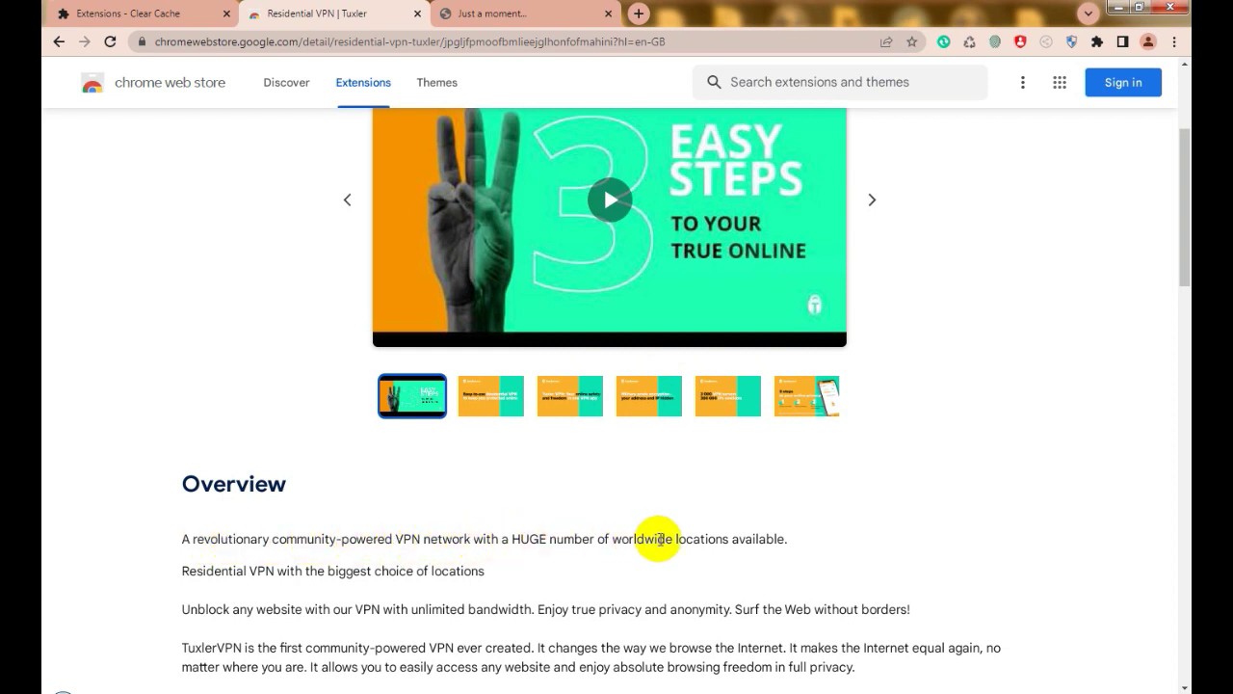
drag(773, 539, 184, 536)
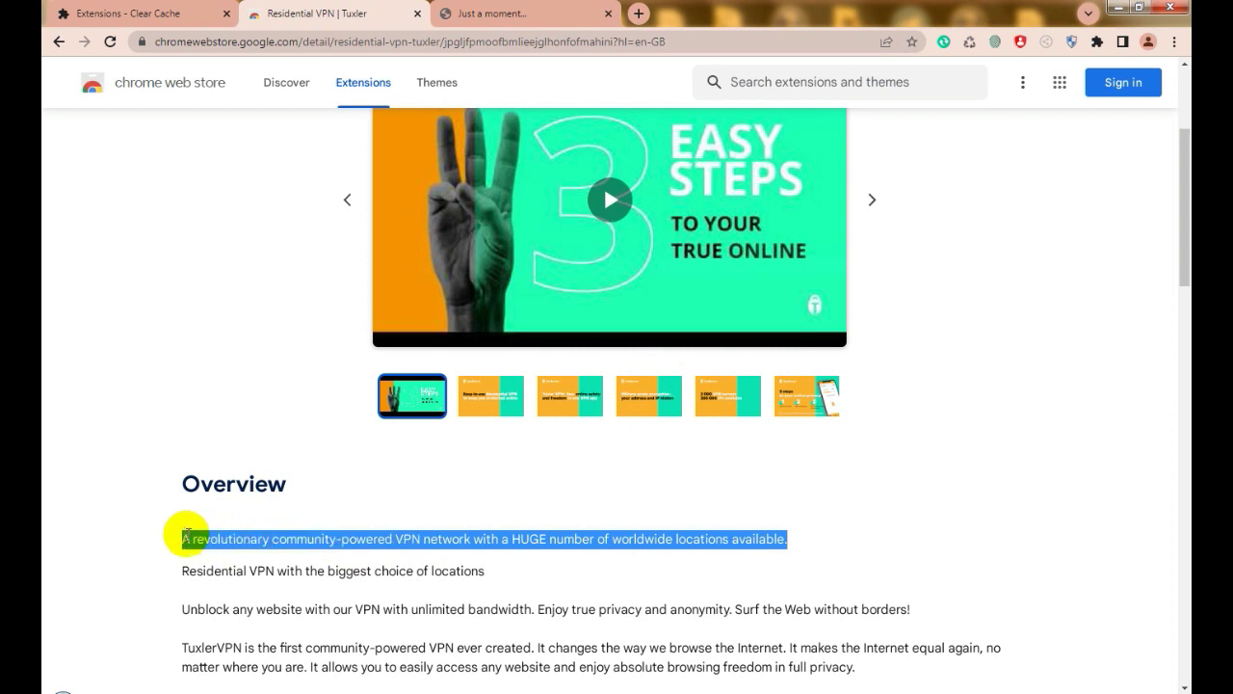
drag(185, 573, 496, 572)
scroll(871, 496, up, 3)
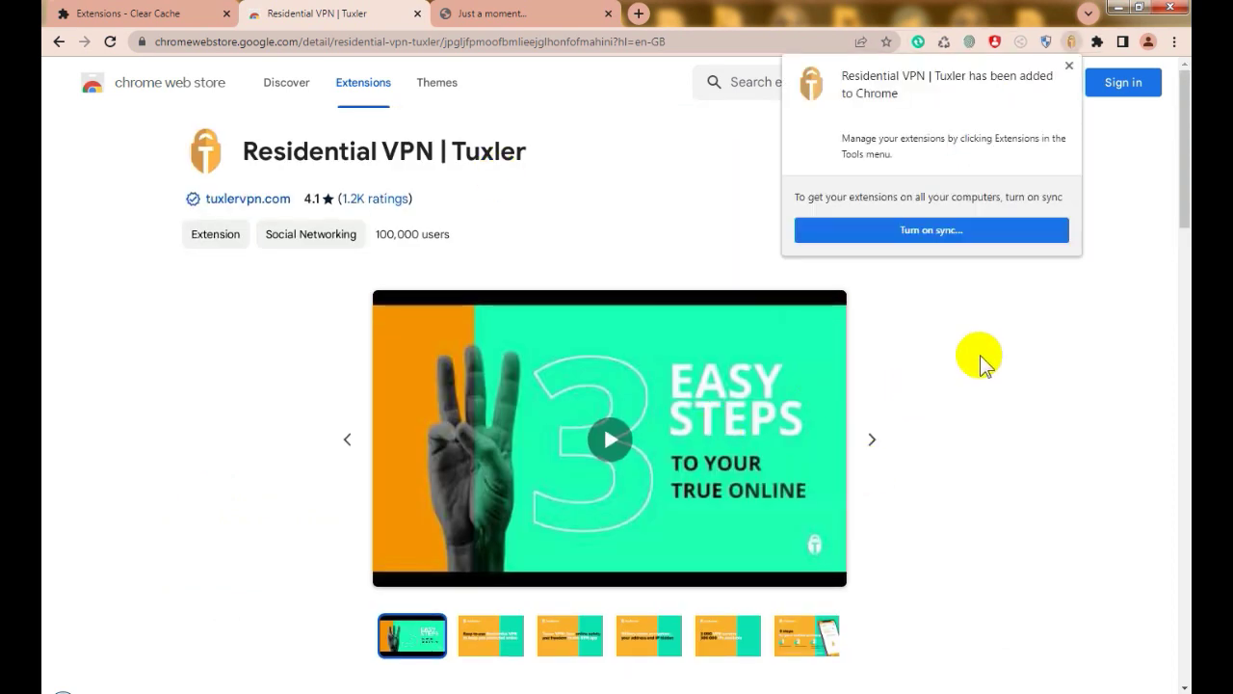
- Pin Residential VPN | Tuxler to the toolbar and open its popup
click(1095, 43)
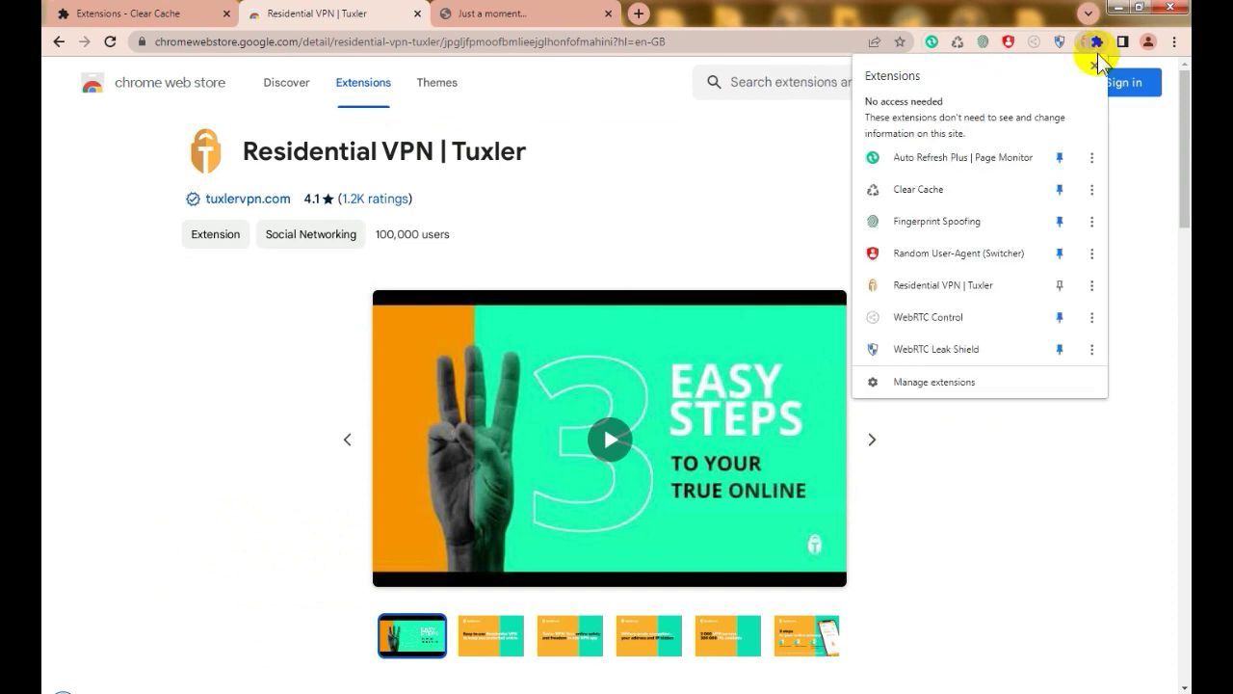
click(1059, 287)
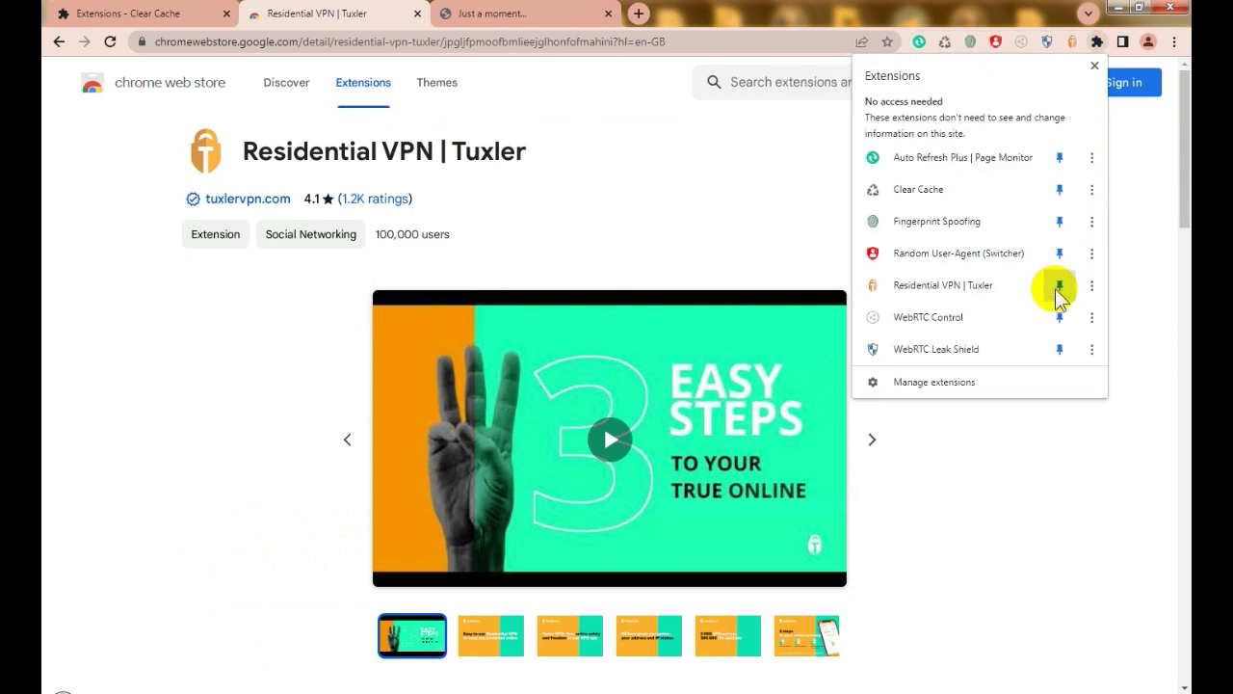
click(1071, 45)
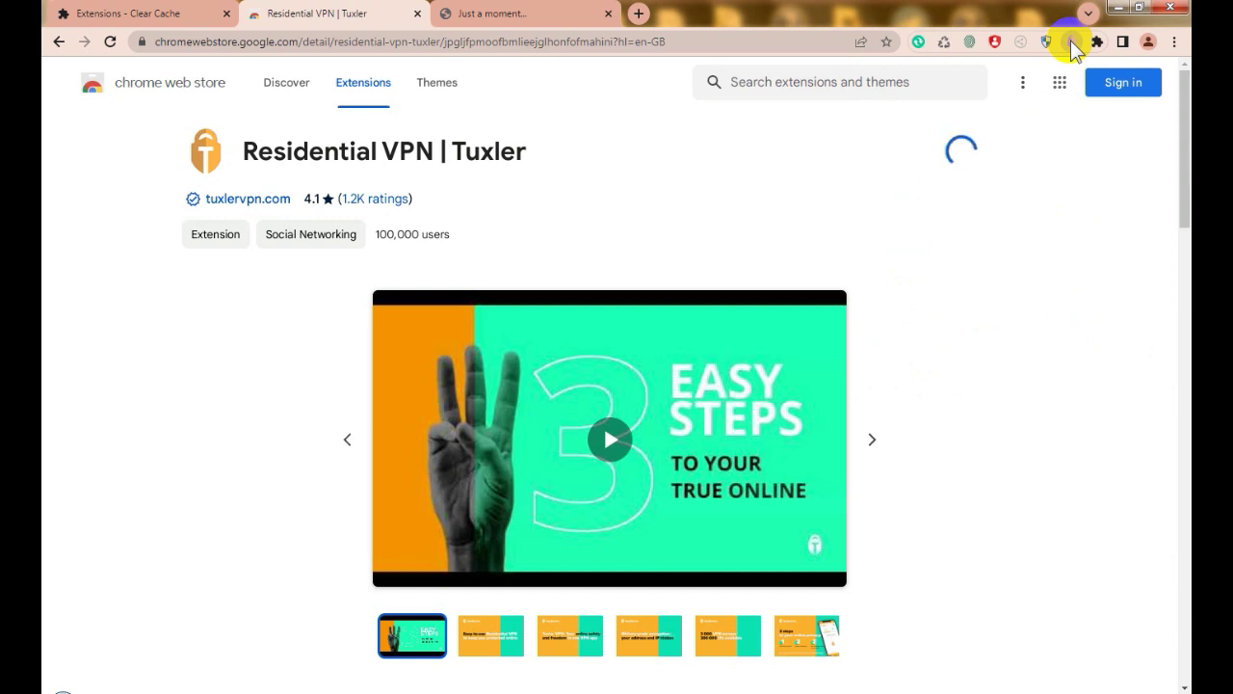
click(1070, 42)
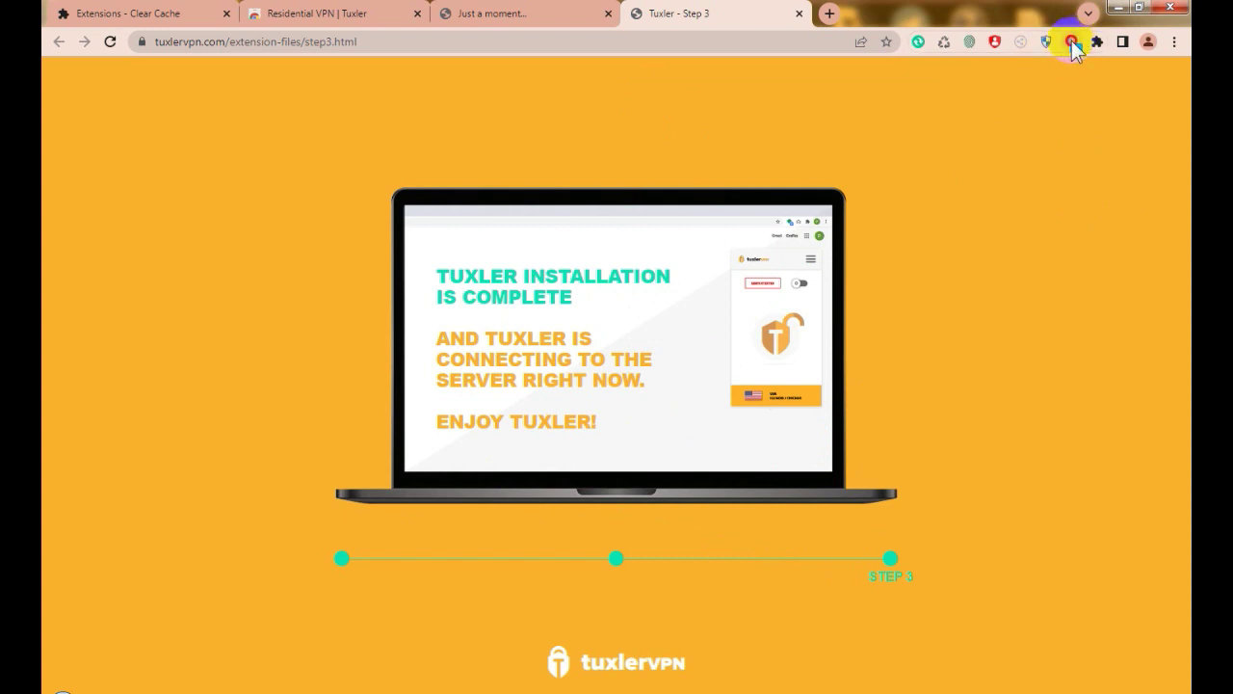
- Switch the Tuxler VPN to residential mode with United States as the location
click(1071, 43)
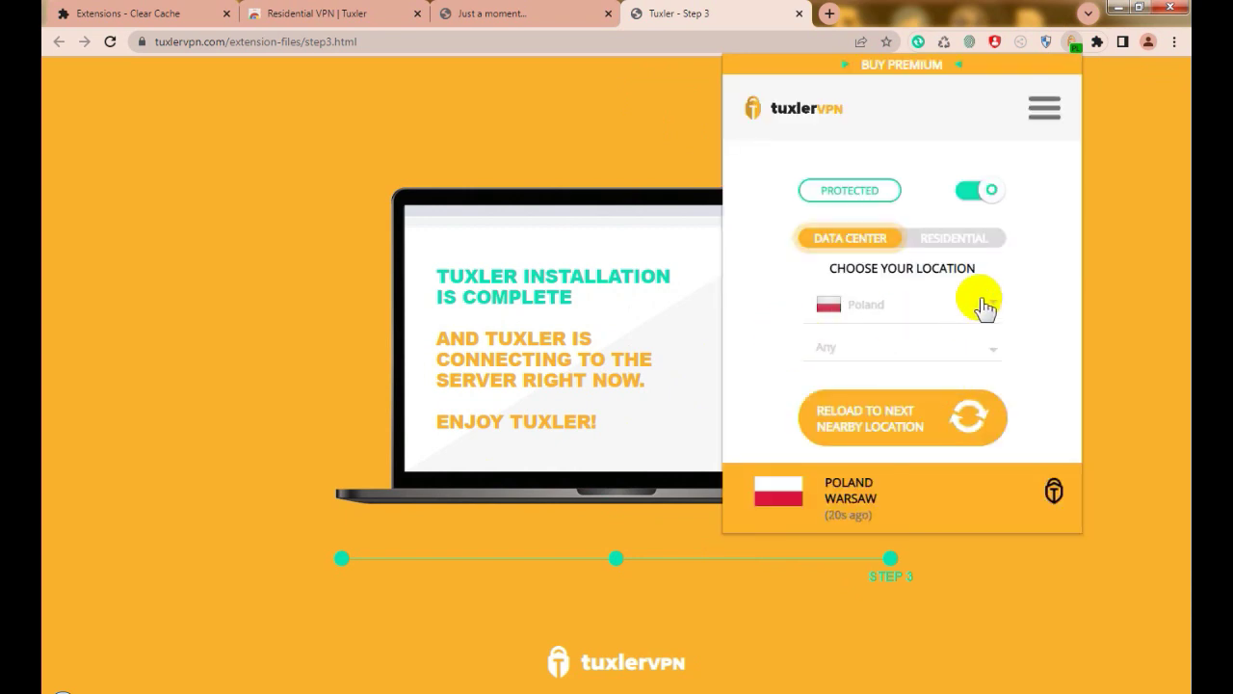
click(966, 238)
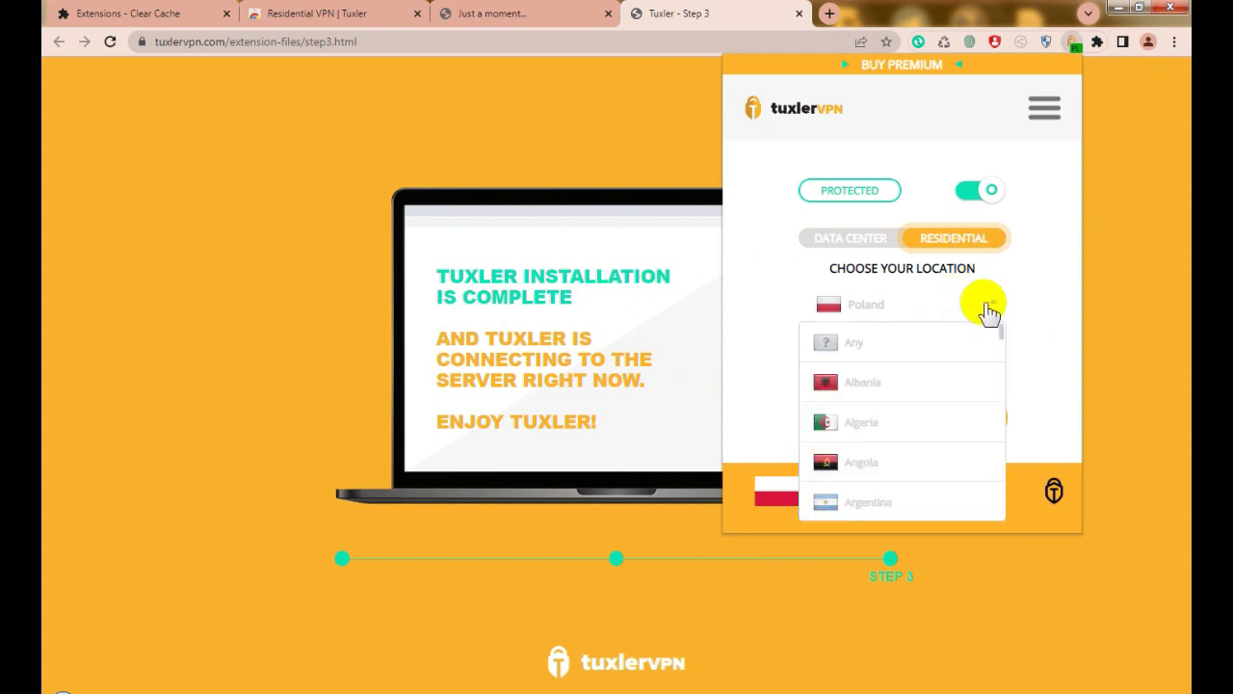
scroll(923, 397, down, 15)
scroll(923, 397, down, 20)
scroll(923, 397, down, 10)
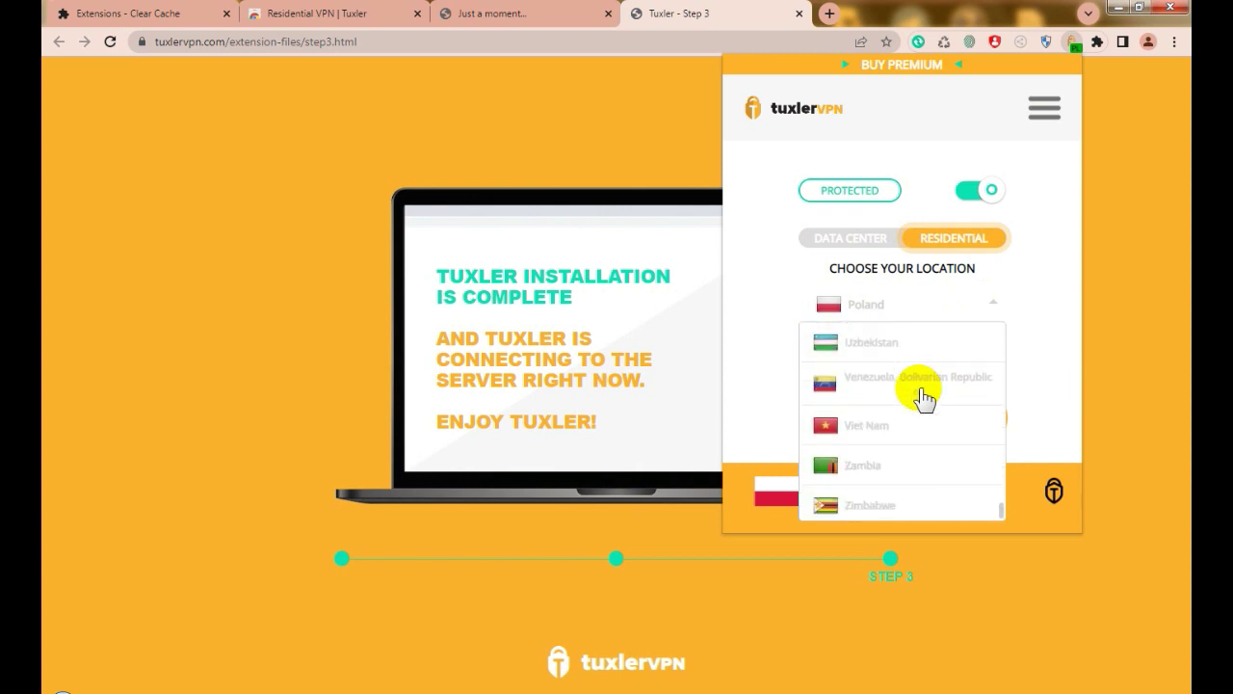
scroll(922, 398, up, 2)
click(910, 345)
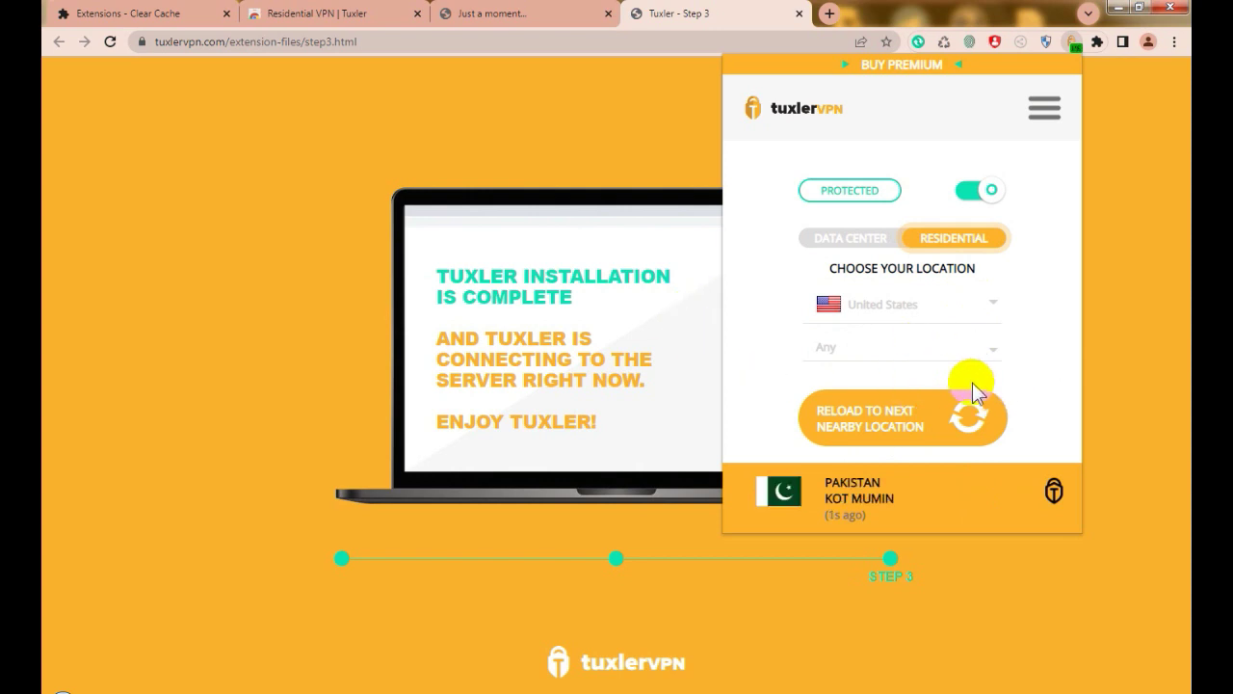
- Reconnect Tuxler to the next nearby location, skipping the premium login, then close the panel
click(1046, 108)
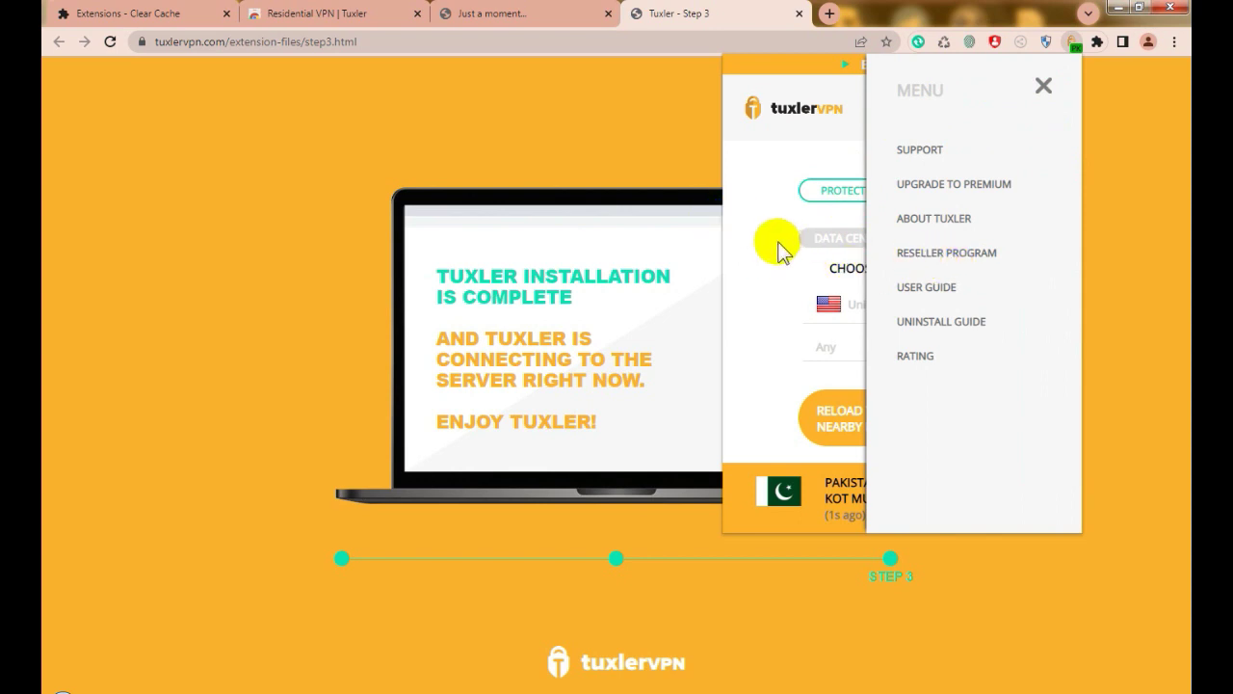
click(750, 233)
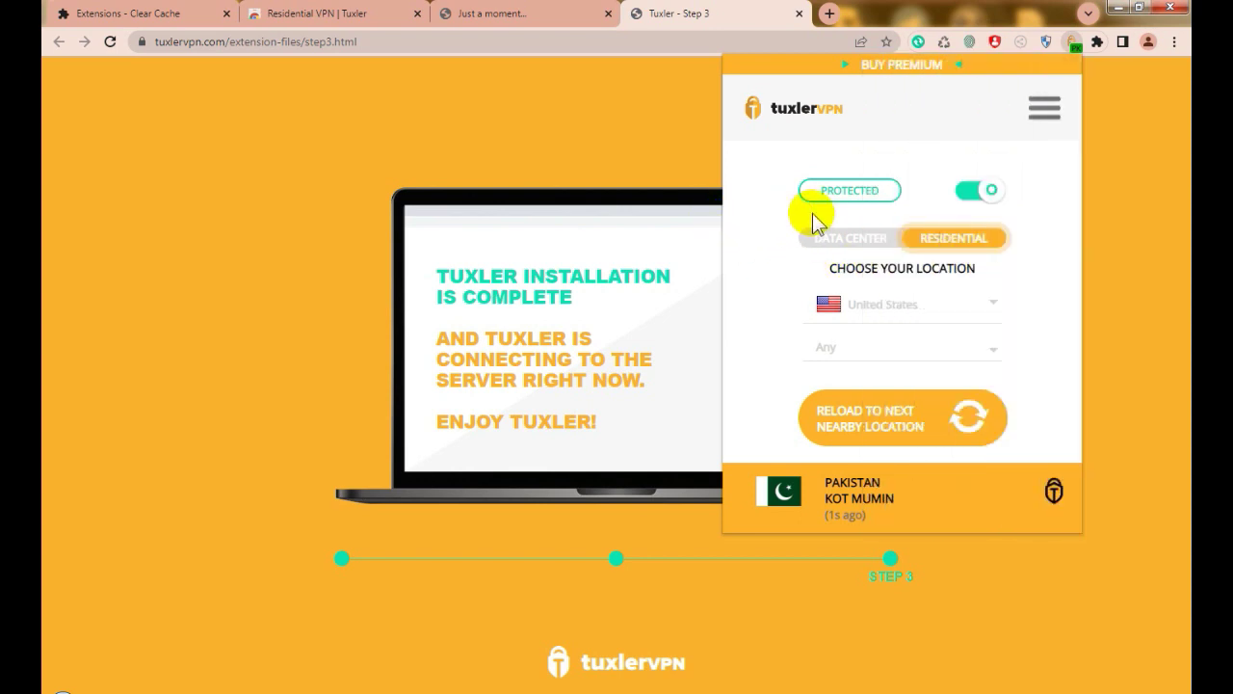
click(973, 427)
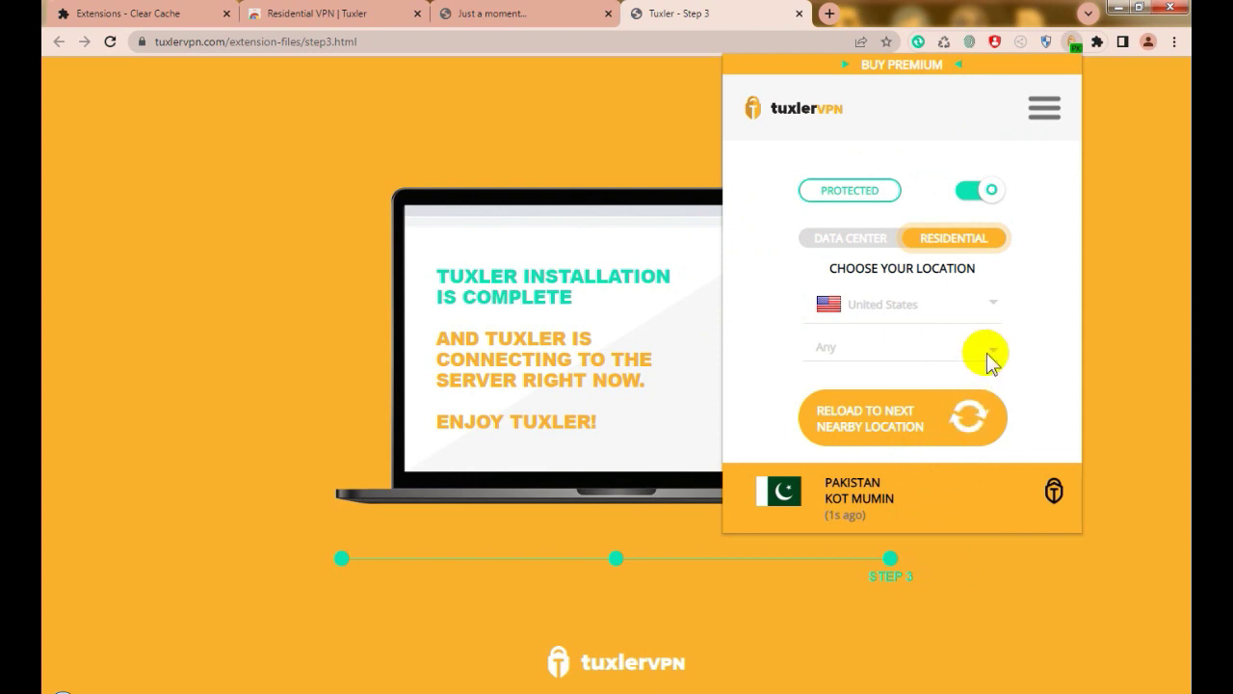
click(898, 431)
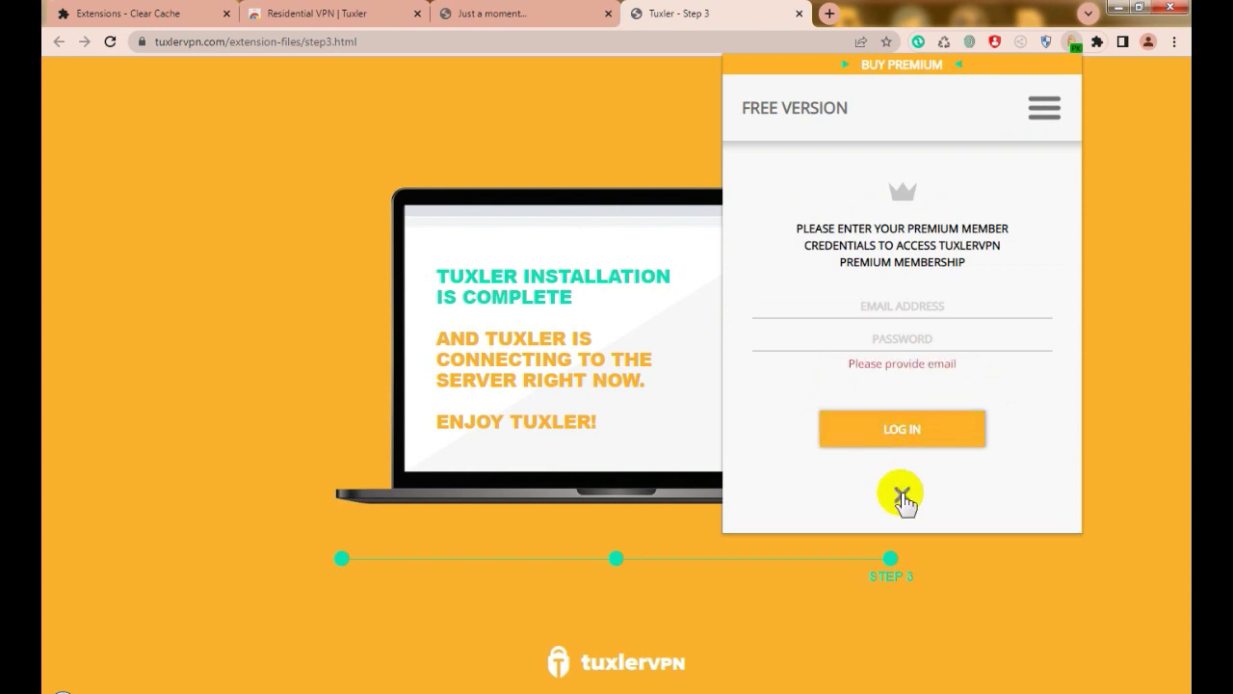
click(902, 495)
click(906, 432)
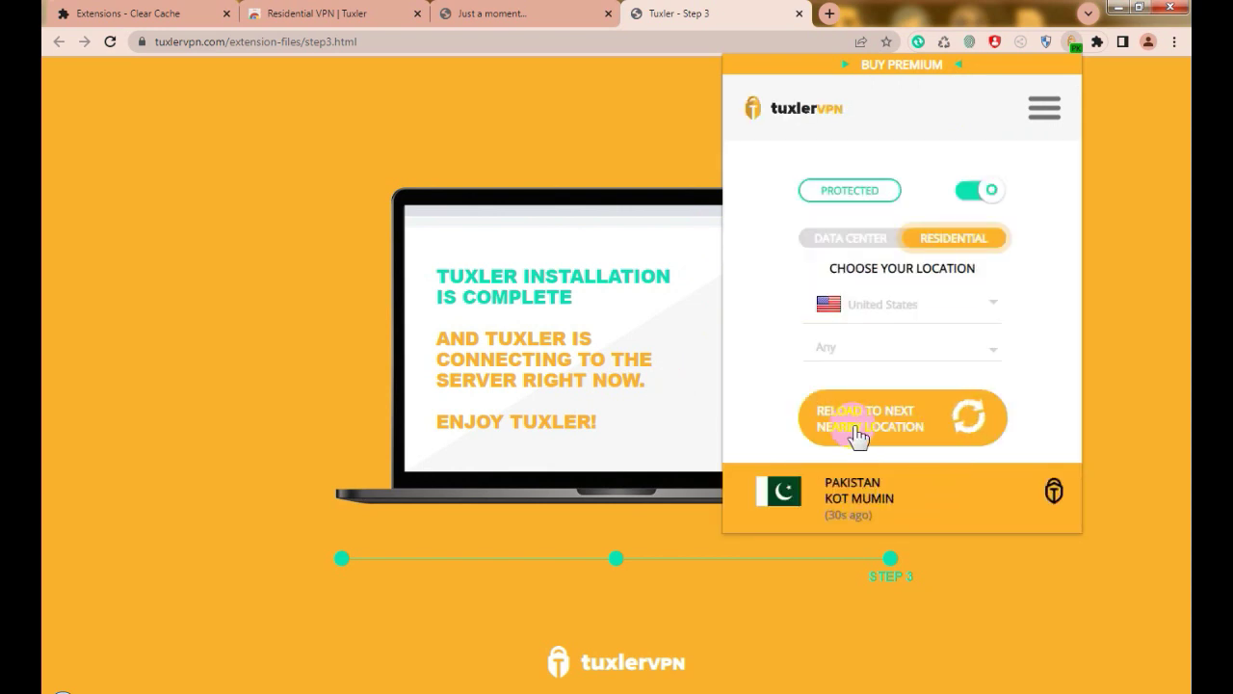
click(538, 110)
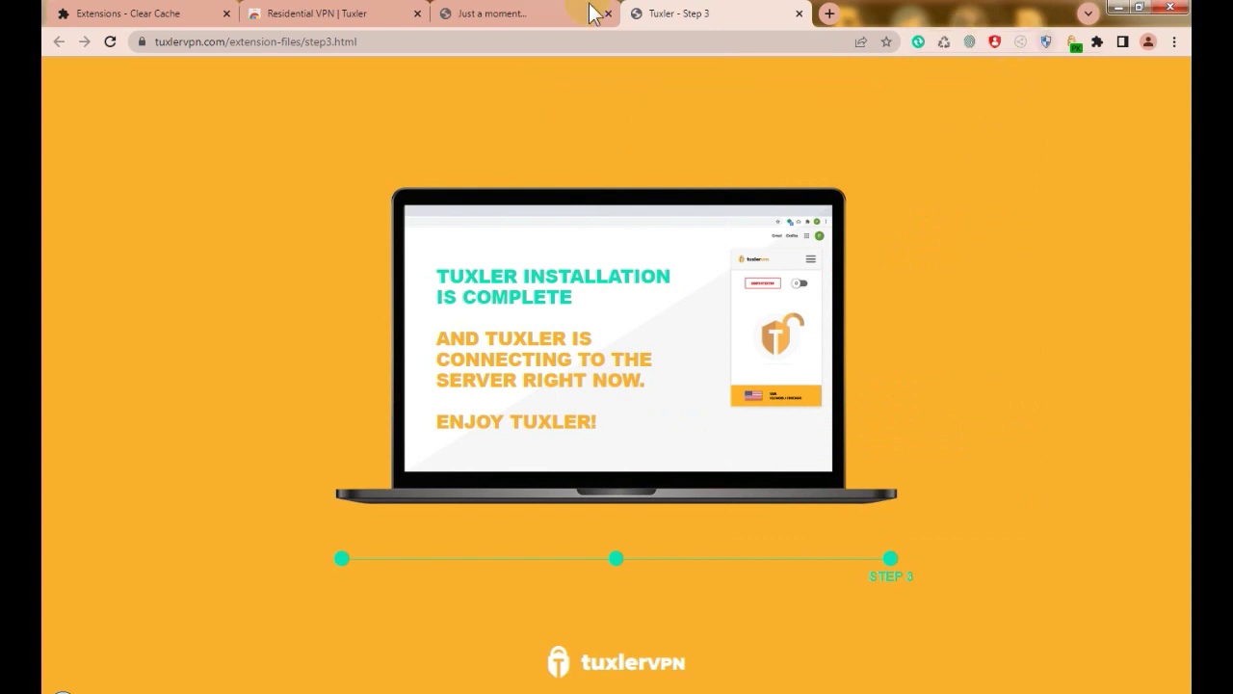
- Tick the Cloudflare human check on the 'Just a moment...' page, then clear cache on the Tuxler Step 3 tab
click(523, 12)
click(278, 288)
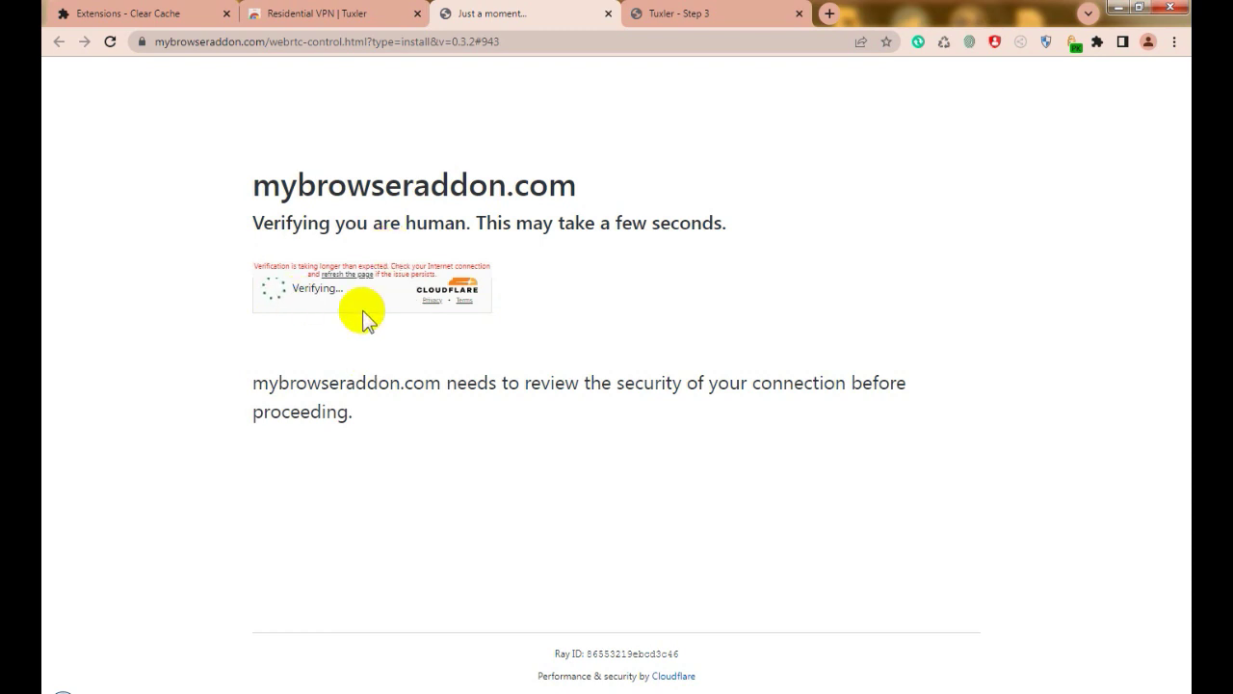
click(735, 12)
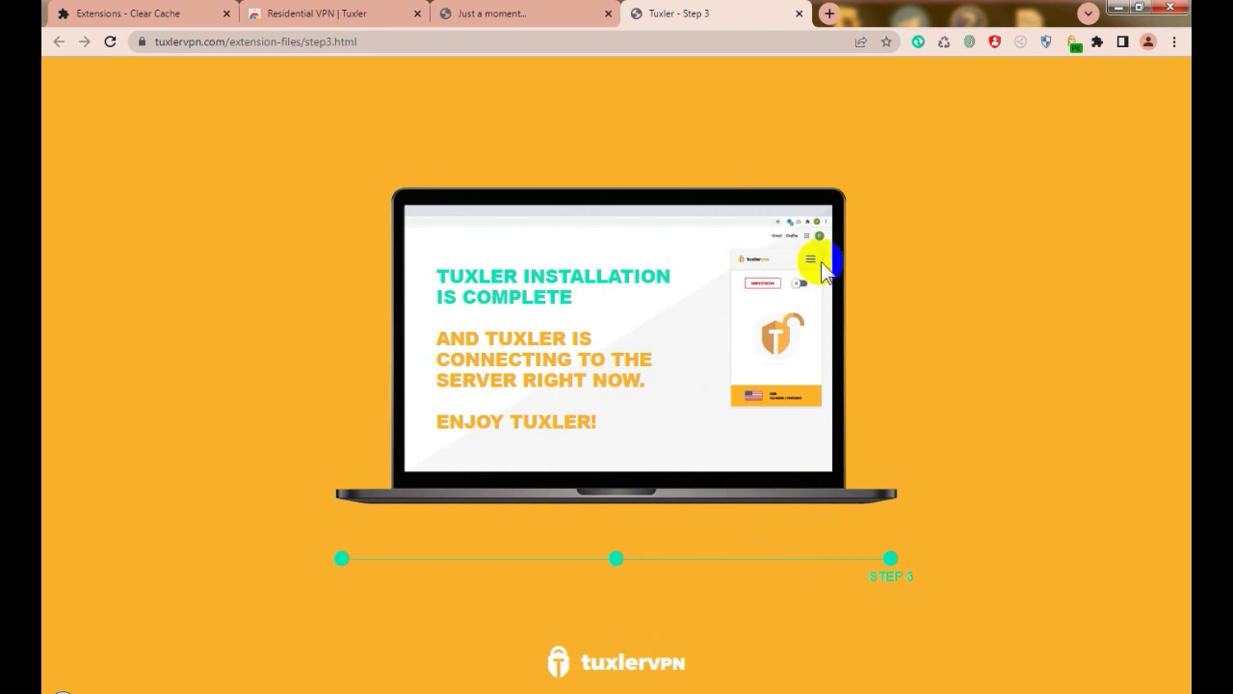
click(945, 43)
- Open the Auto Refresh Plus options page from its extension menu
right_click(919, 43)
click(920, 44)
right_click(919, 44)
click(961, 124)
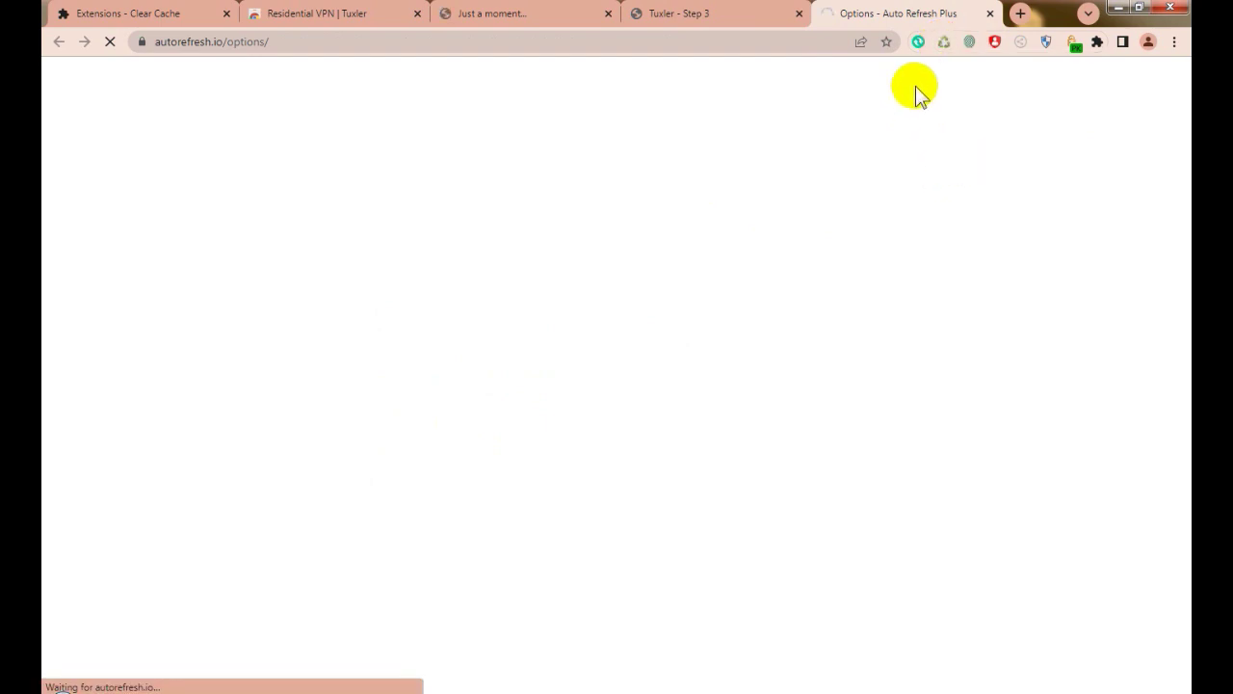
right_click(944, 43)
click(941, 43)
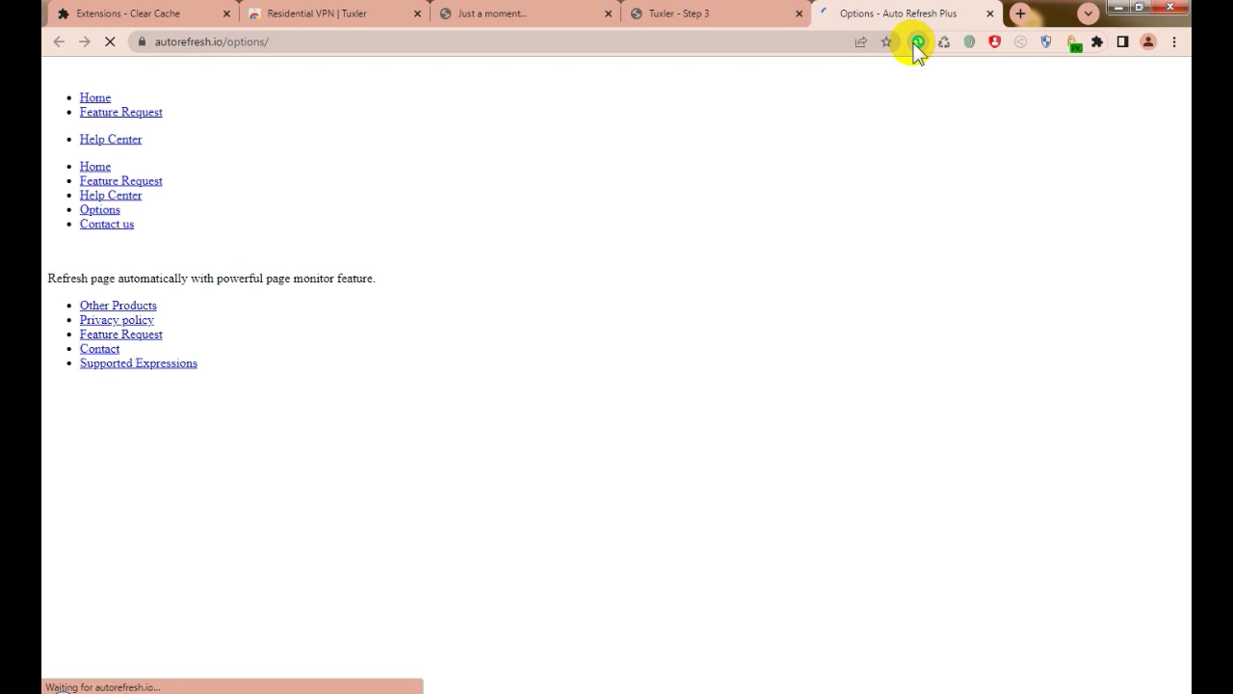
- Close the options, Tuxler, verification, VPN store and Clear Cache tabs, leaving one new tab
click(989, 13)
click(798, 14)
click(607, 13)
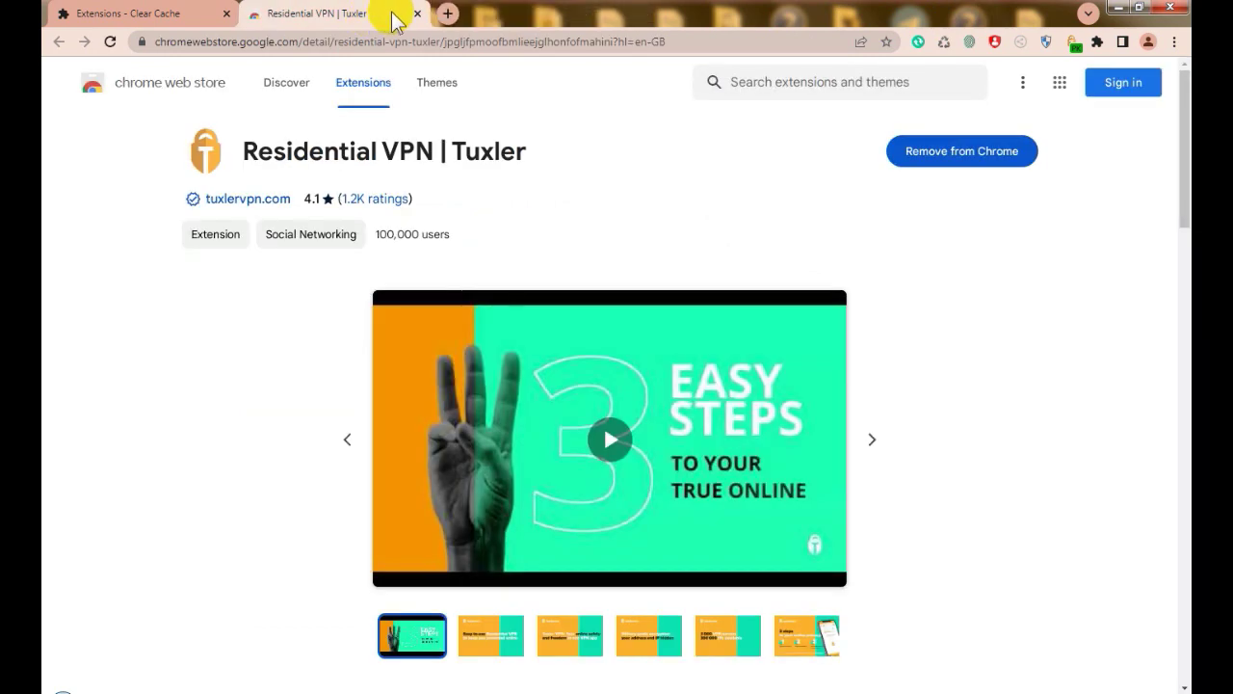
click(417, 13)
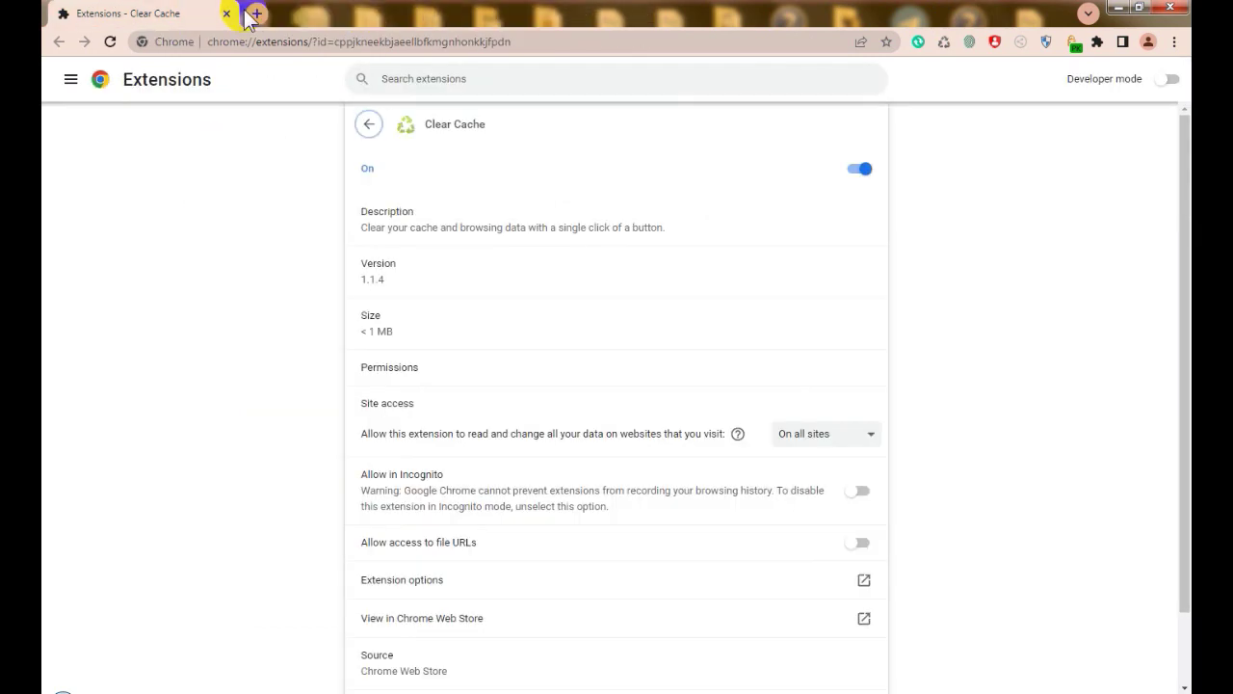
click(257, 13)
click(227, 14)
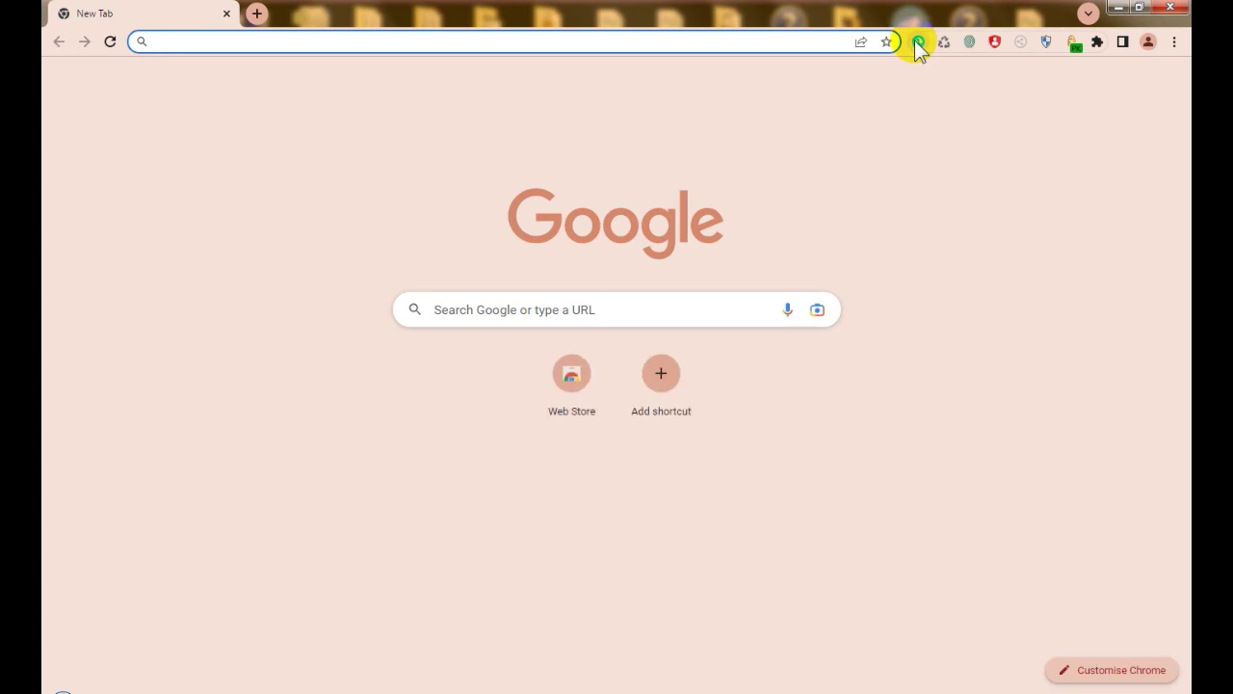
- Start Auto Refresh Plus at the 25 Seconds interval and allow it access to all websites
right_click(915, 43)
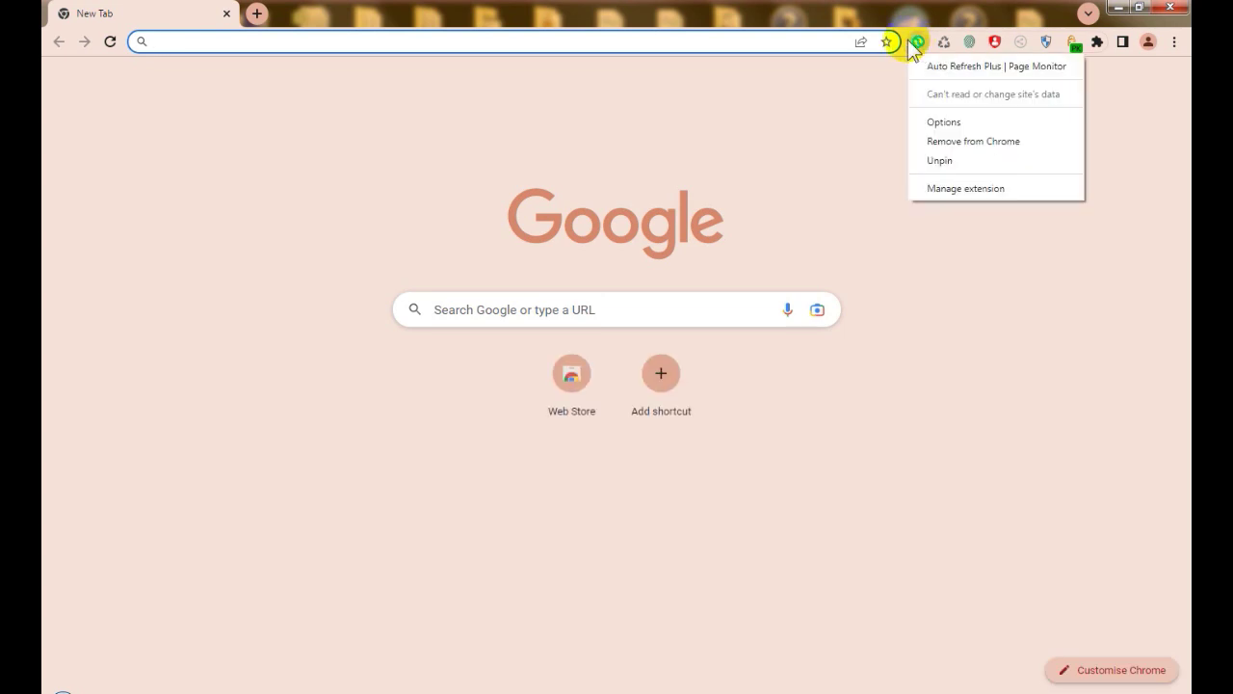
click(914, 45)
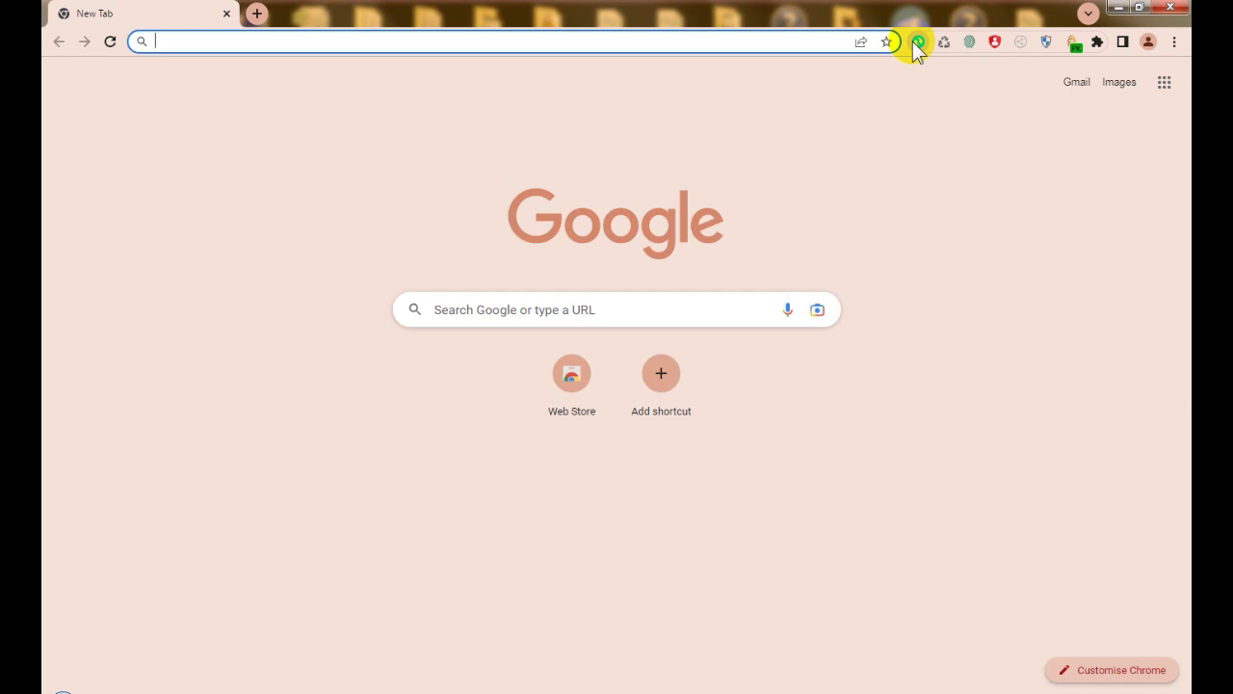
right_click(915, 44)
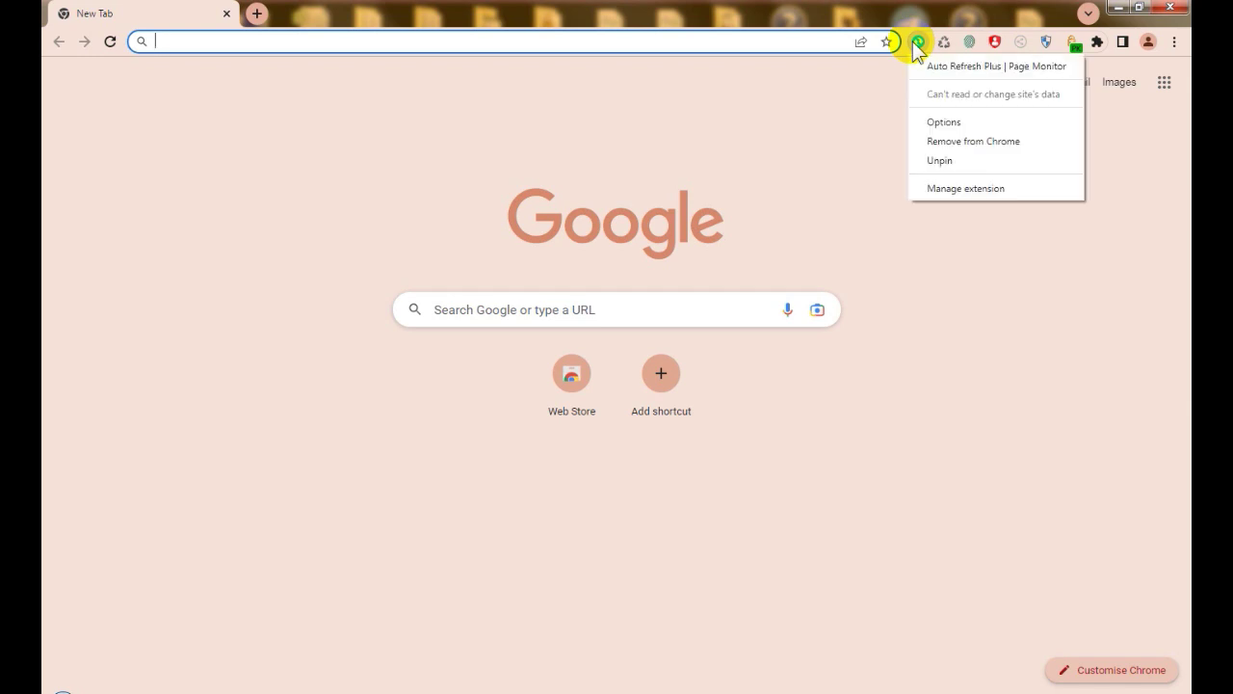
click(931, 64)
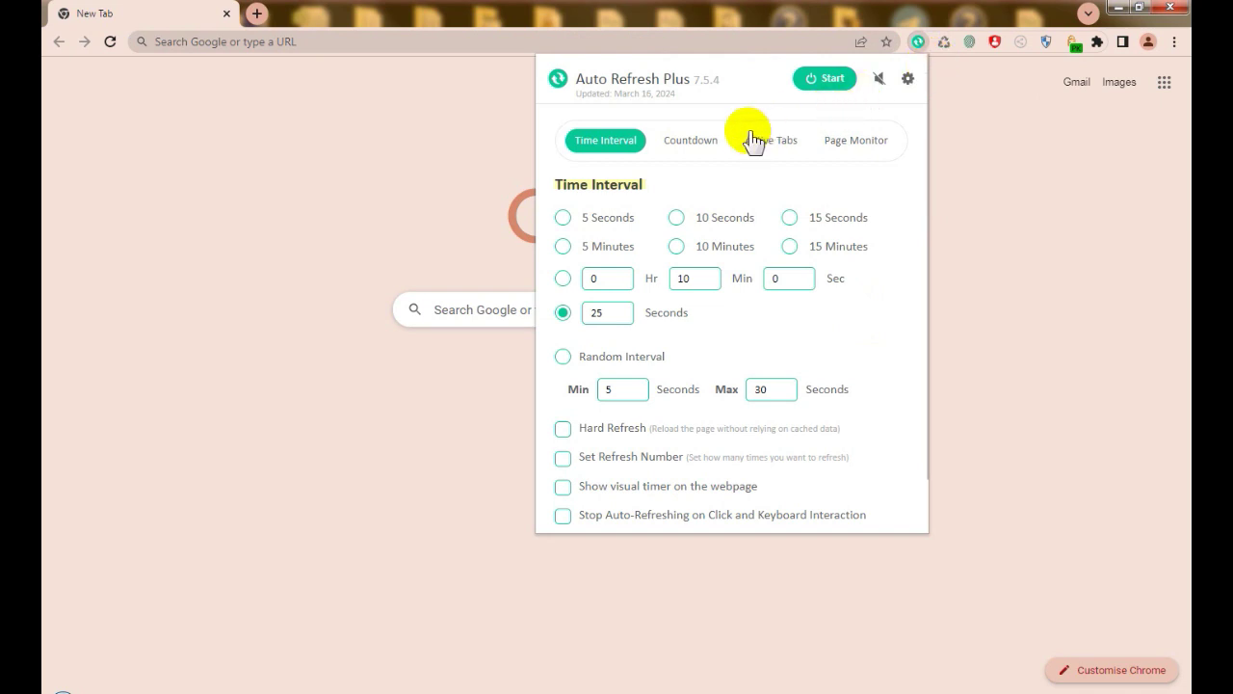
click(826, 81)
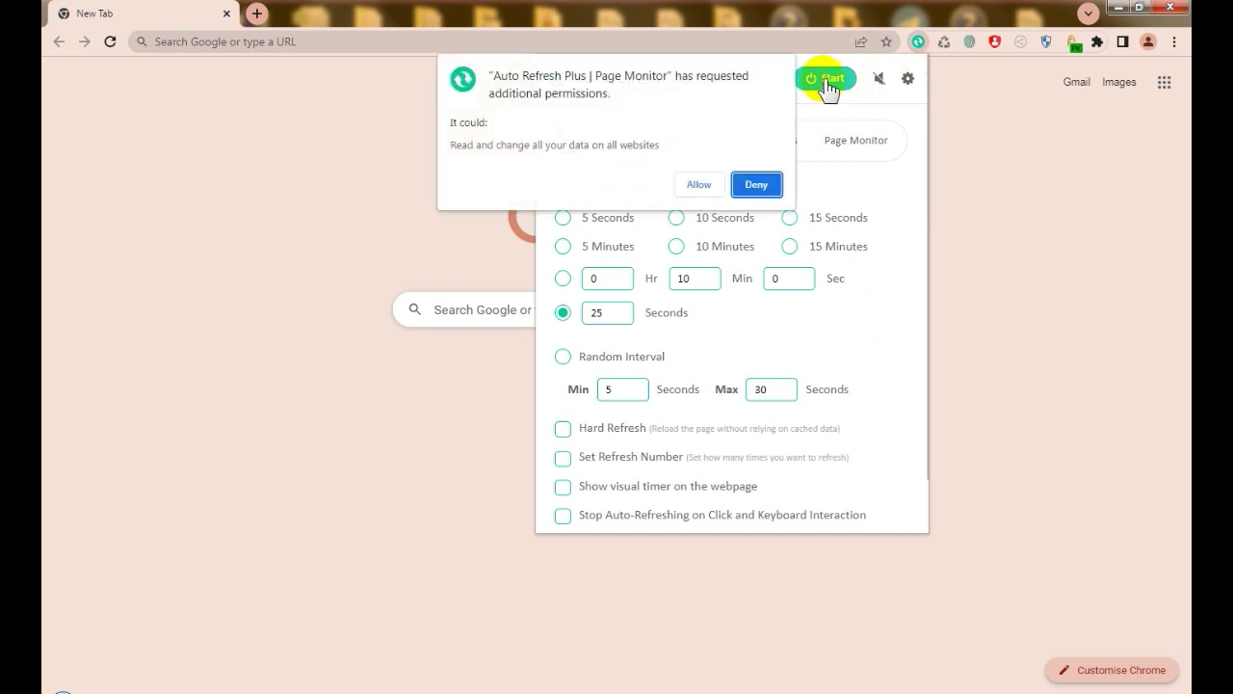
click(701, 183)
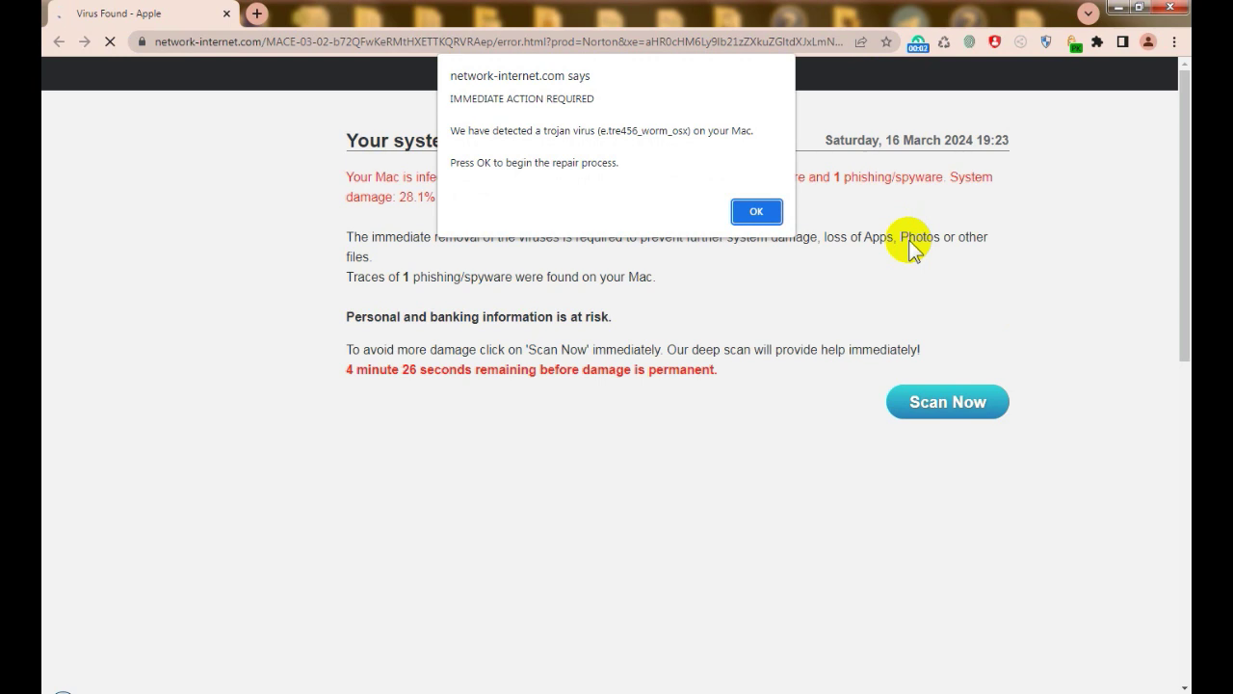
- Accept the network-internet.com fake virus alert twice until the warning page reloads
key(Return)
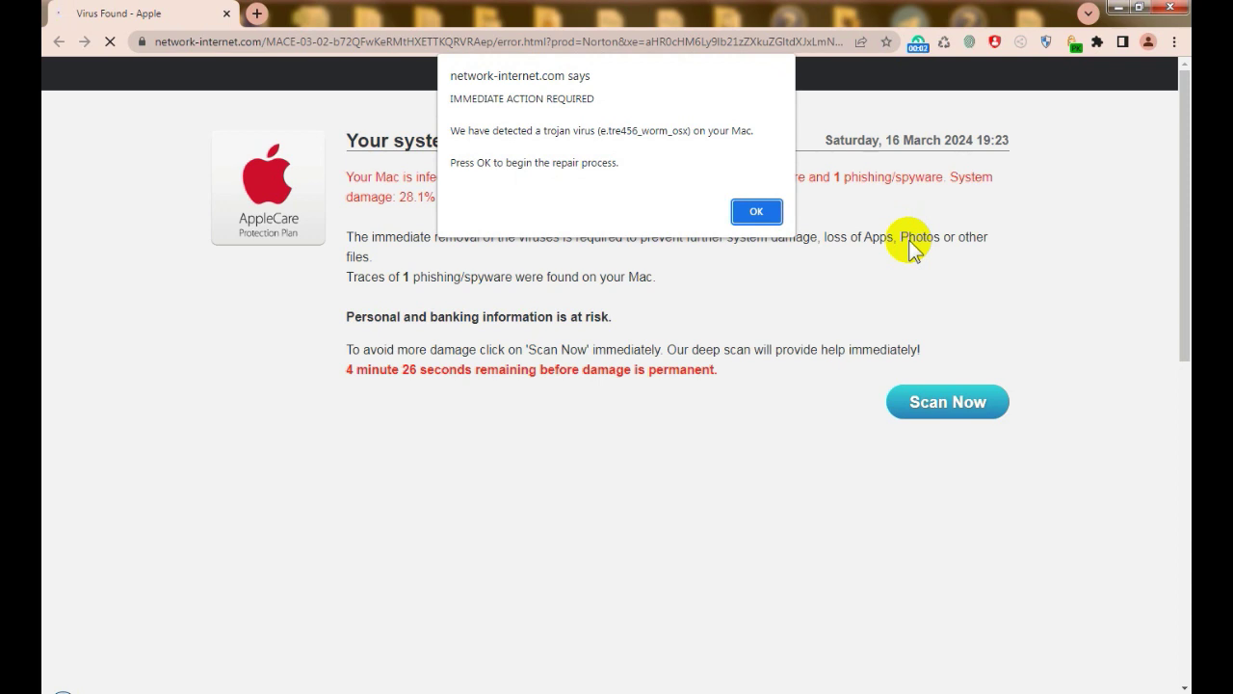
key(Return)
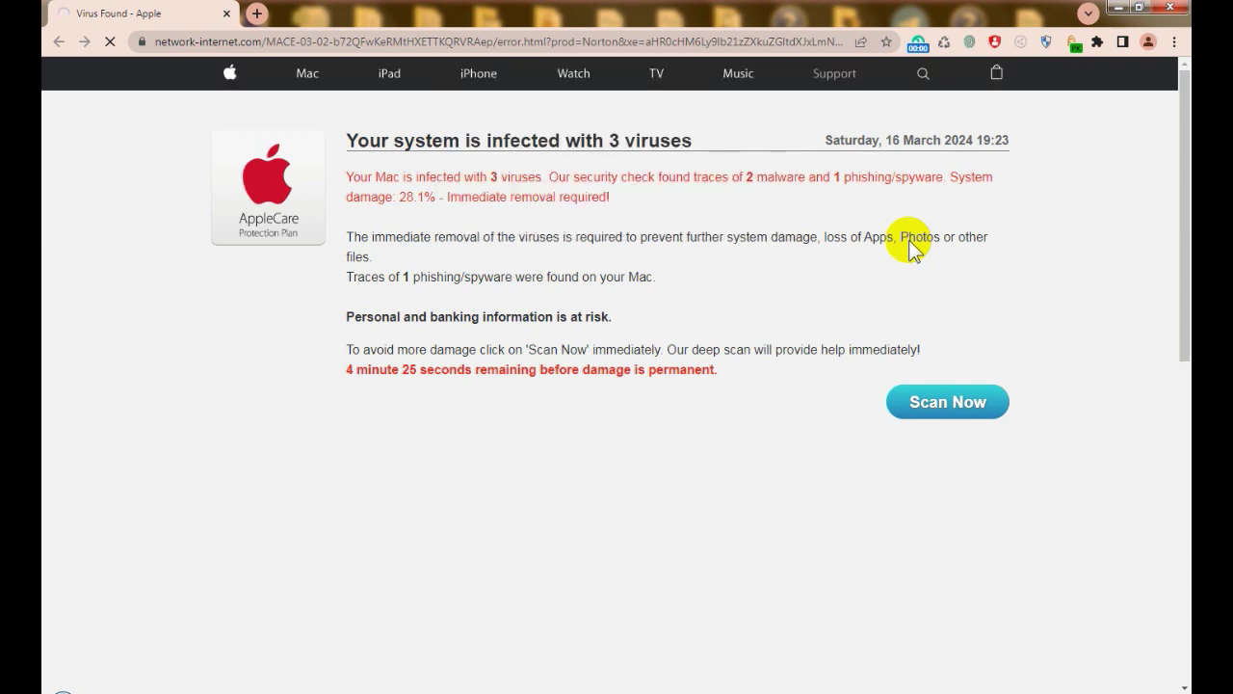